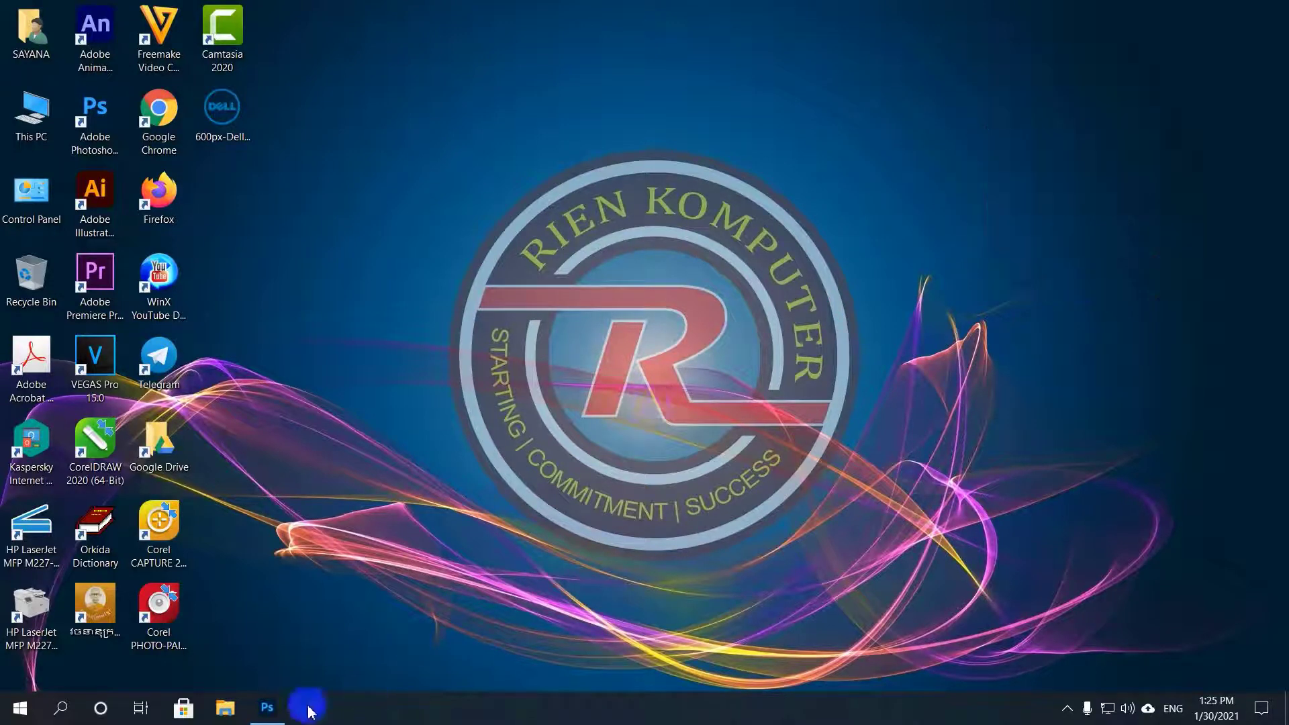
Step: Switch to Photoshop and float the Dell logo document in its own window
click(267, 711)
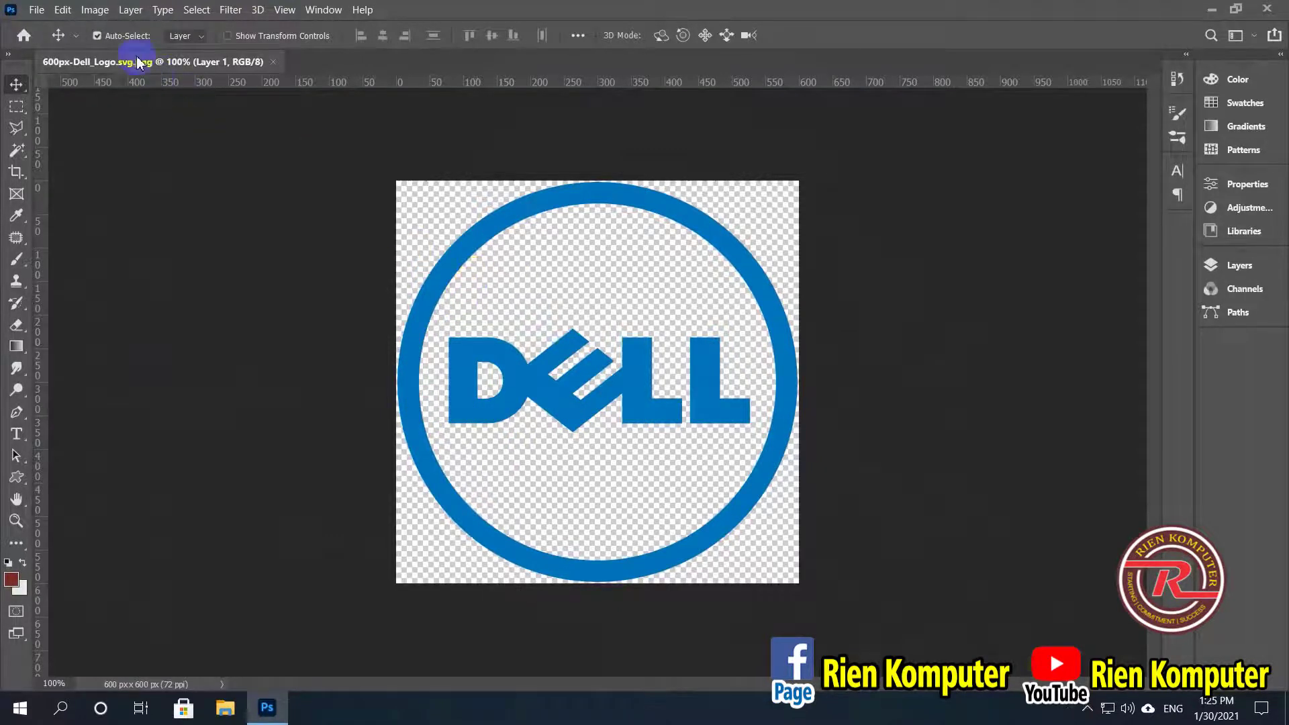
drag(139, 63, 880, 157)
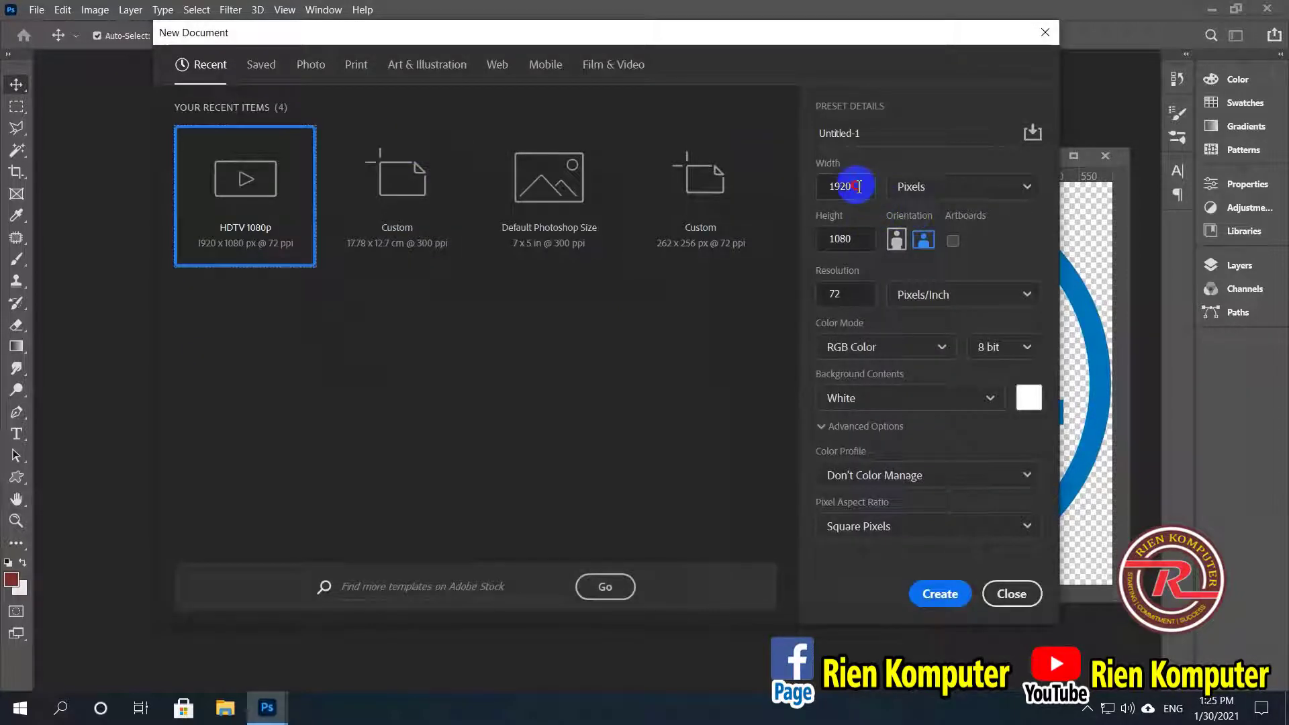
Step: Set the new document's size to 20 centimeters wide by 20 centimeters high
click(862, 187)
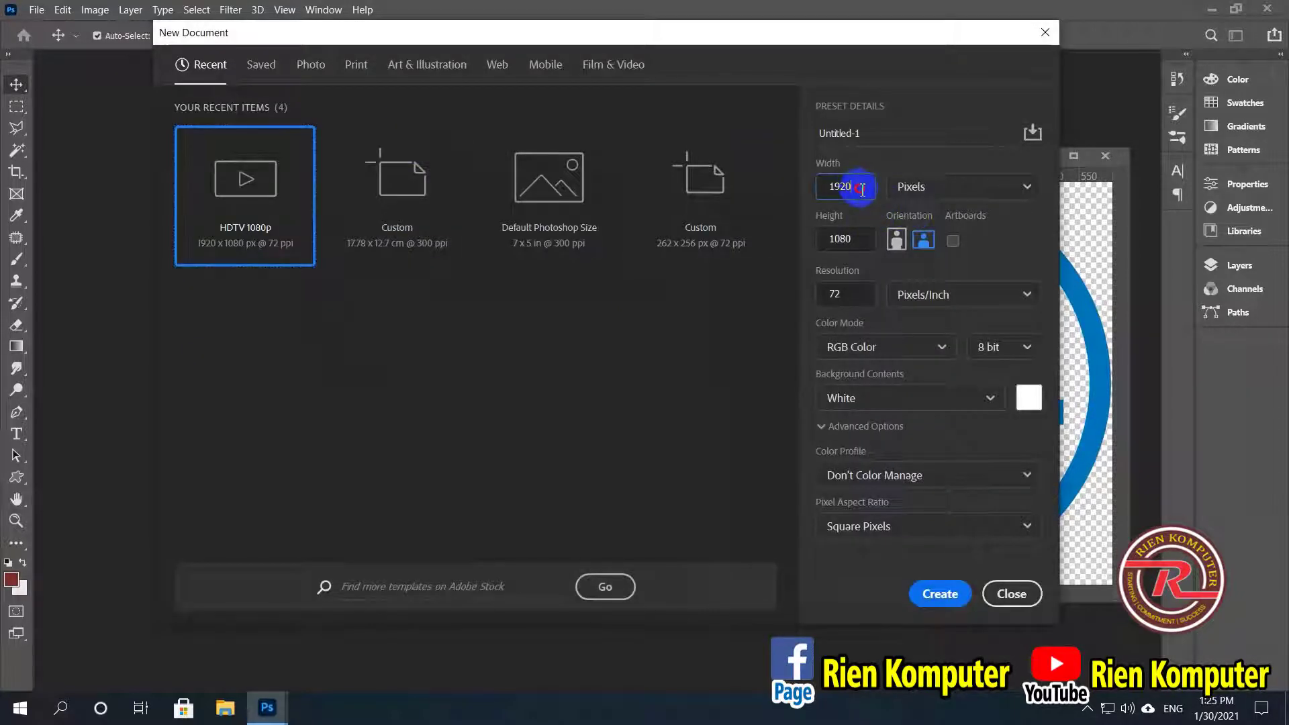
click(867, 241)
click(865, 192)
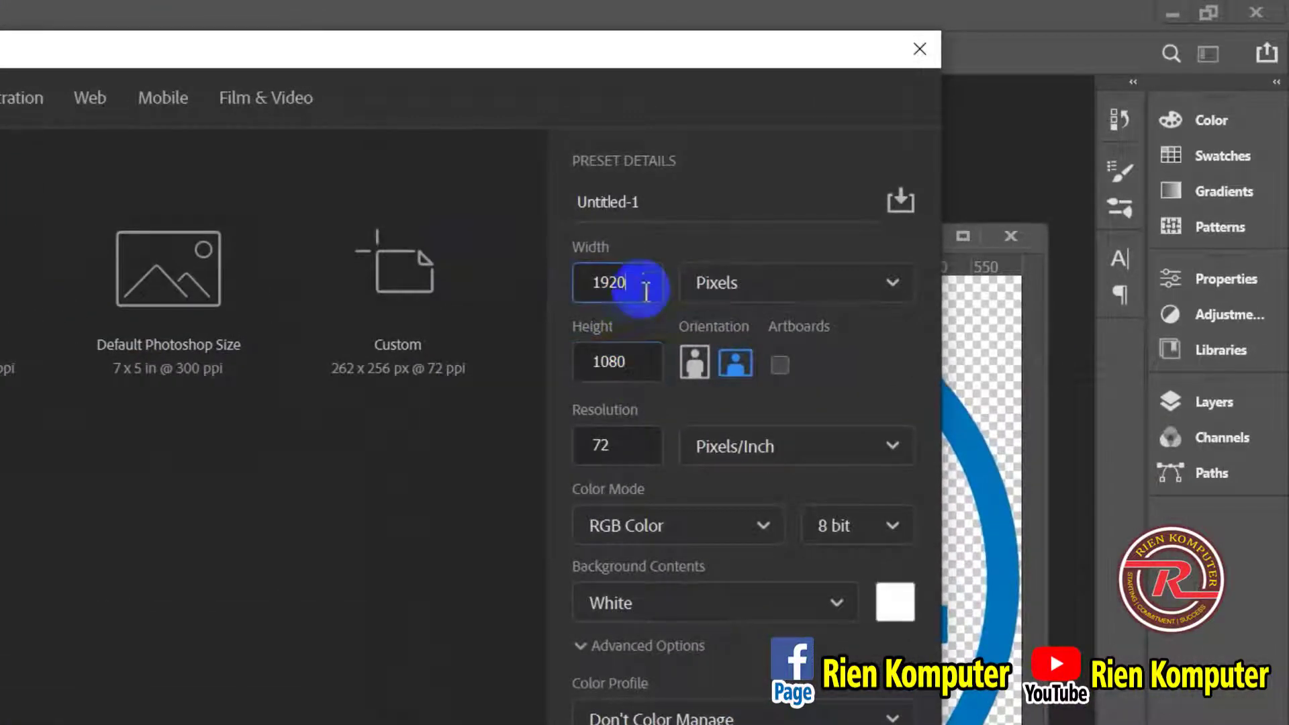
drag(642, 281, 569, 279)
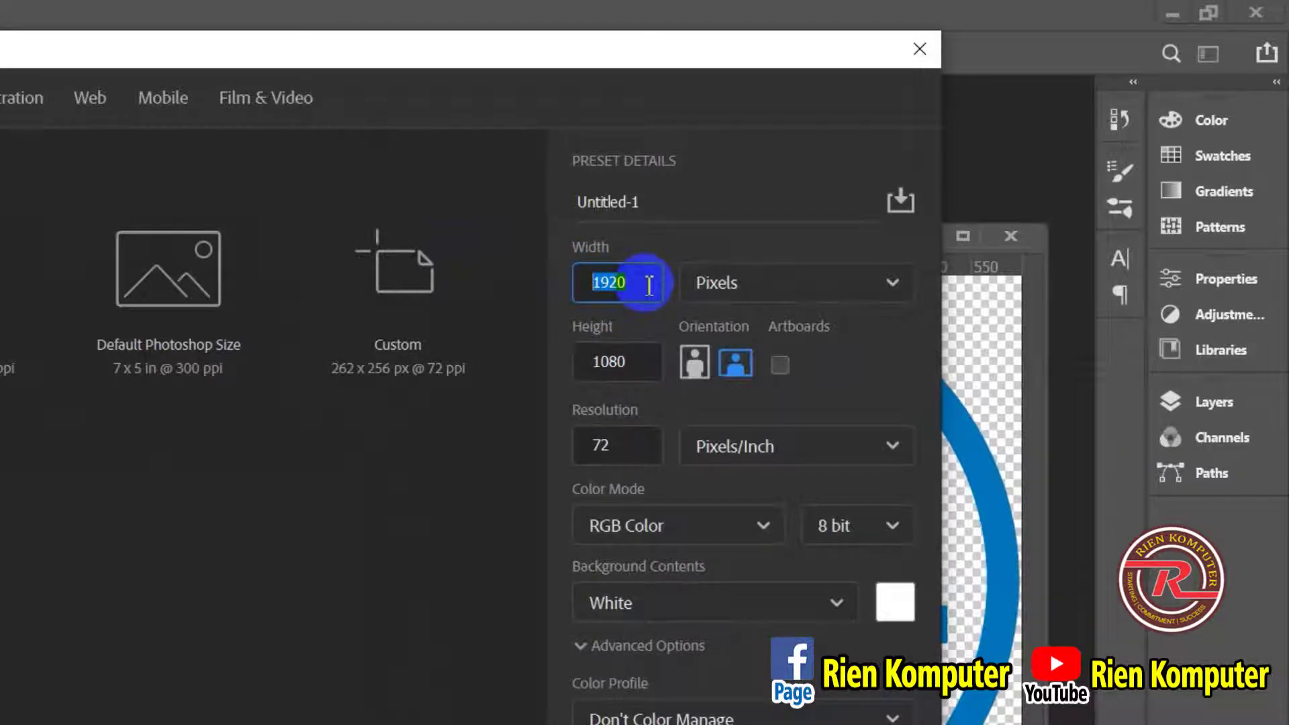
text(20)
click(738, 282)
click(736, 410)
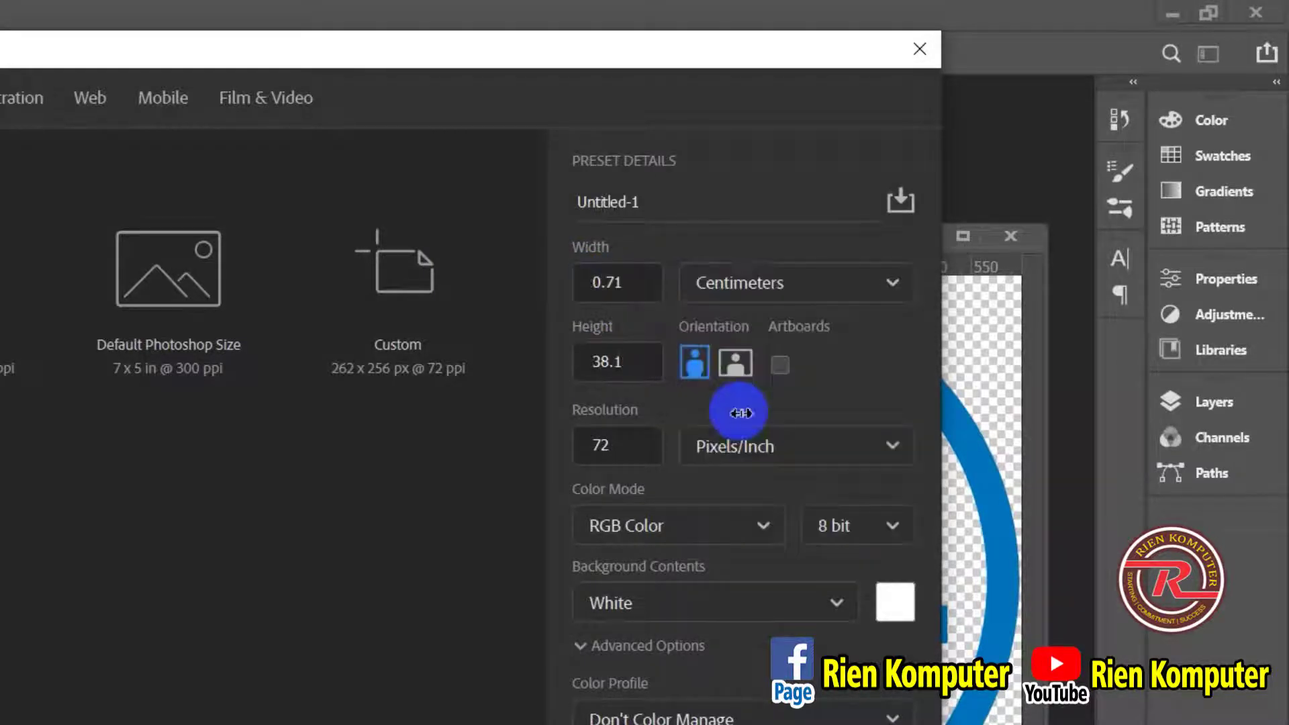
drag(647, 285, 552, 272)
text(20)
drag(647, 362, 579, 361)
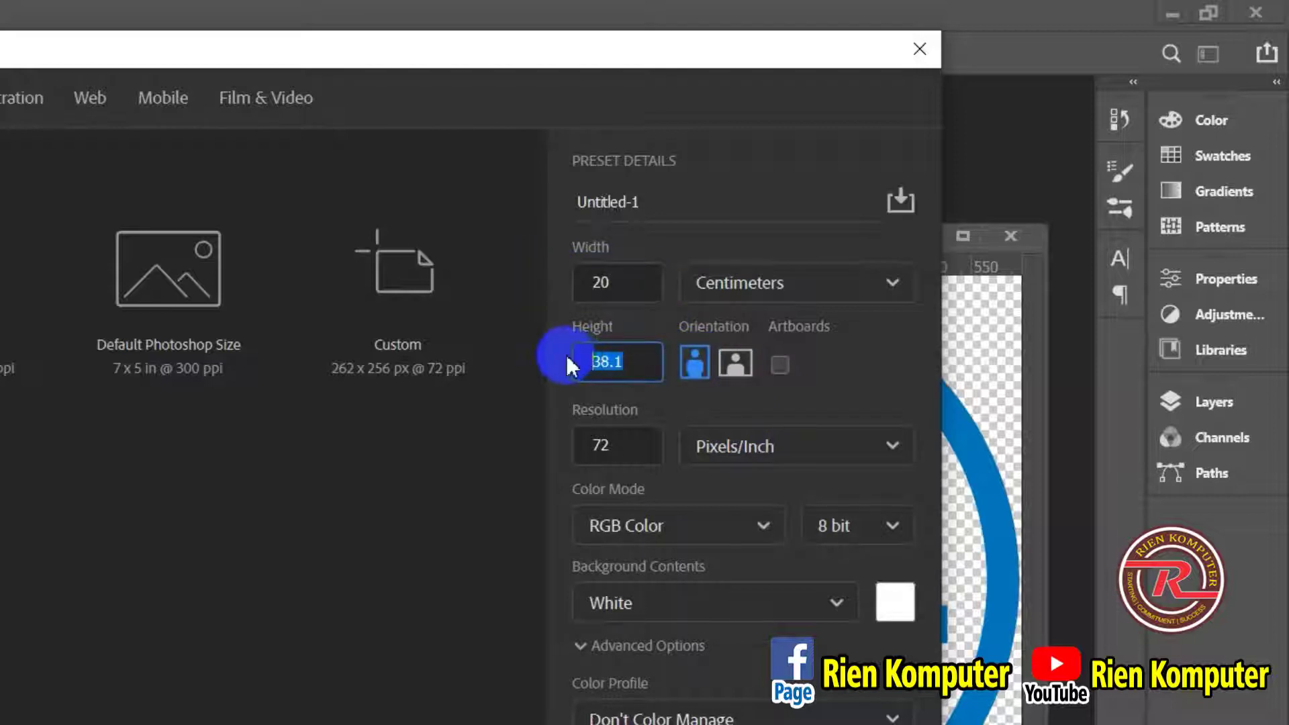
text(20)
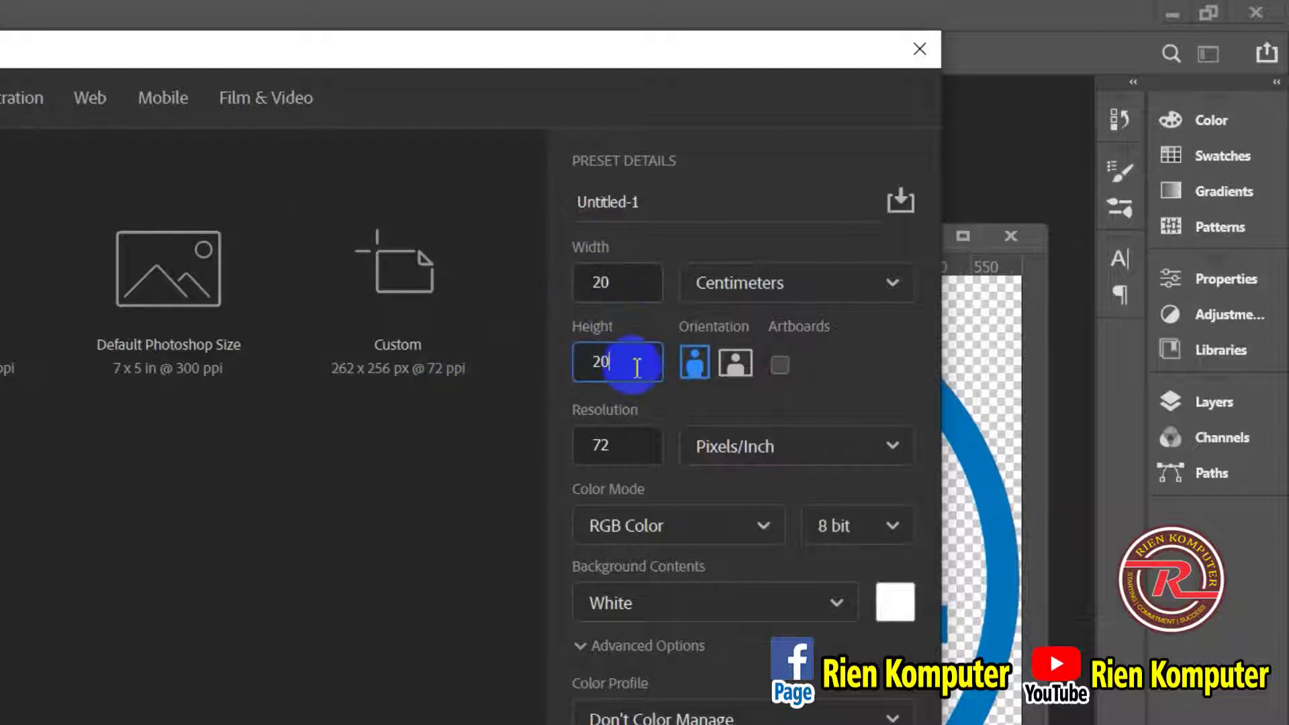
Step: Set the resolution to 300 pixels/inch and the background contents to Transparent, and create the document
drag(598, 445, 637, 438)
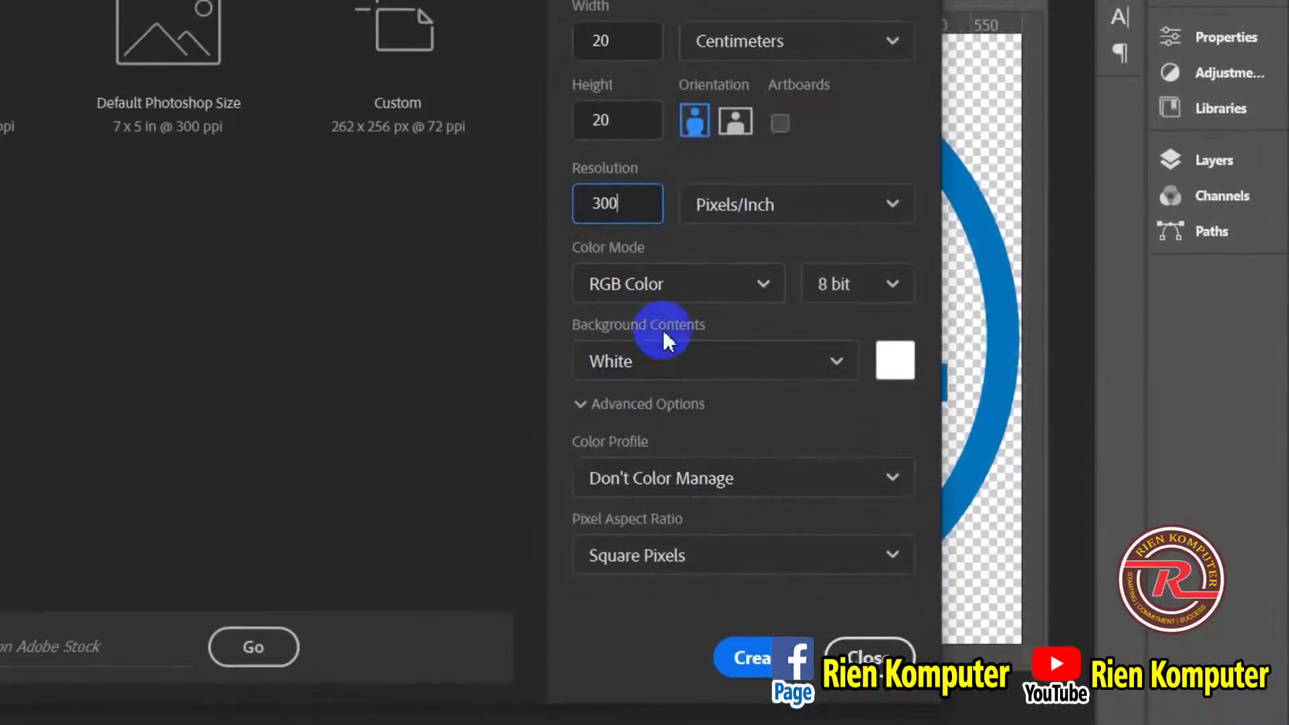
click(665, 372)
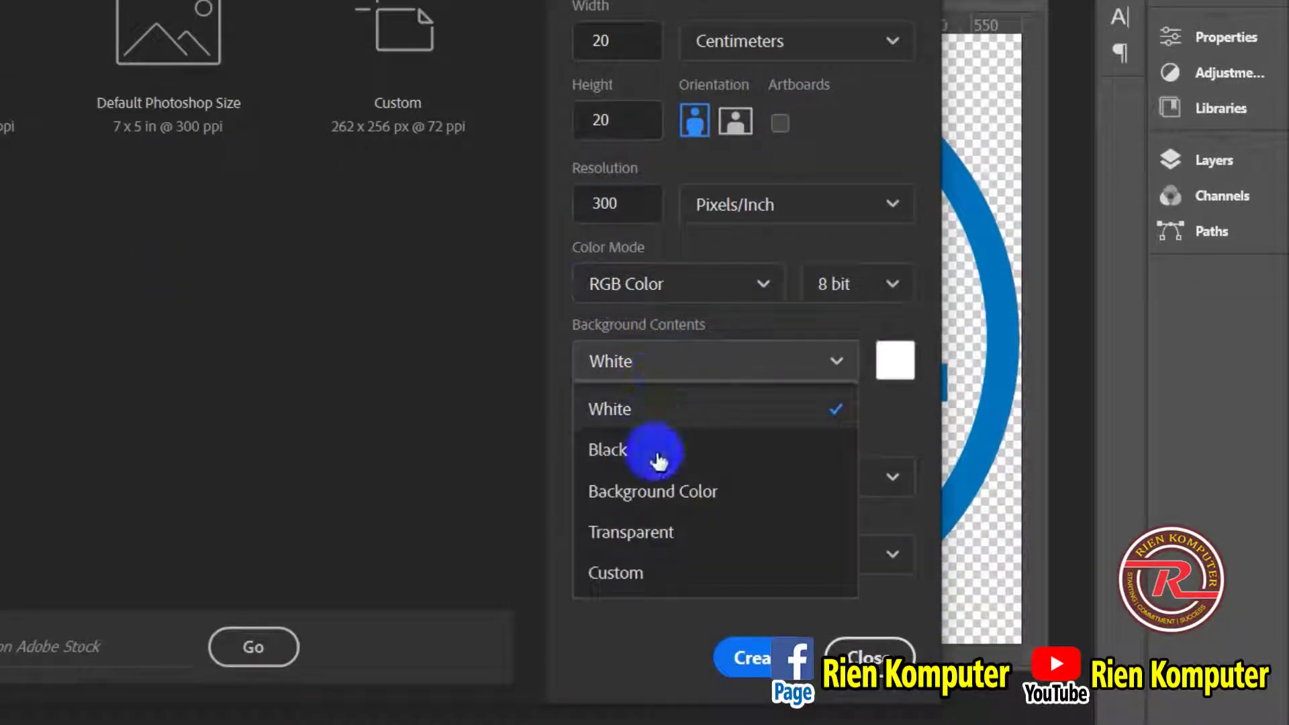
click(651, 537)
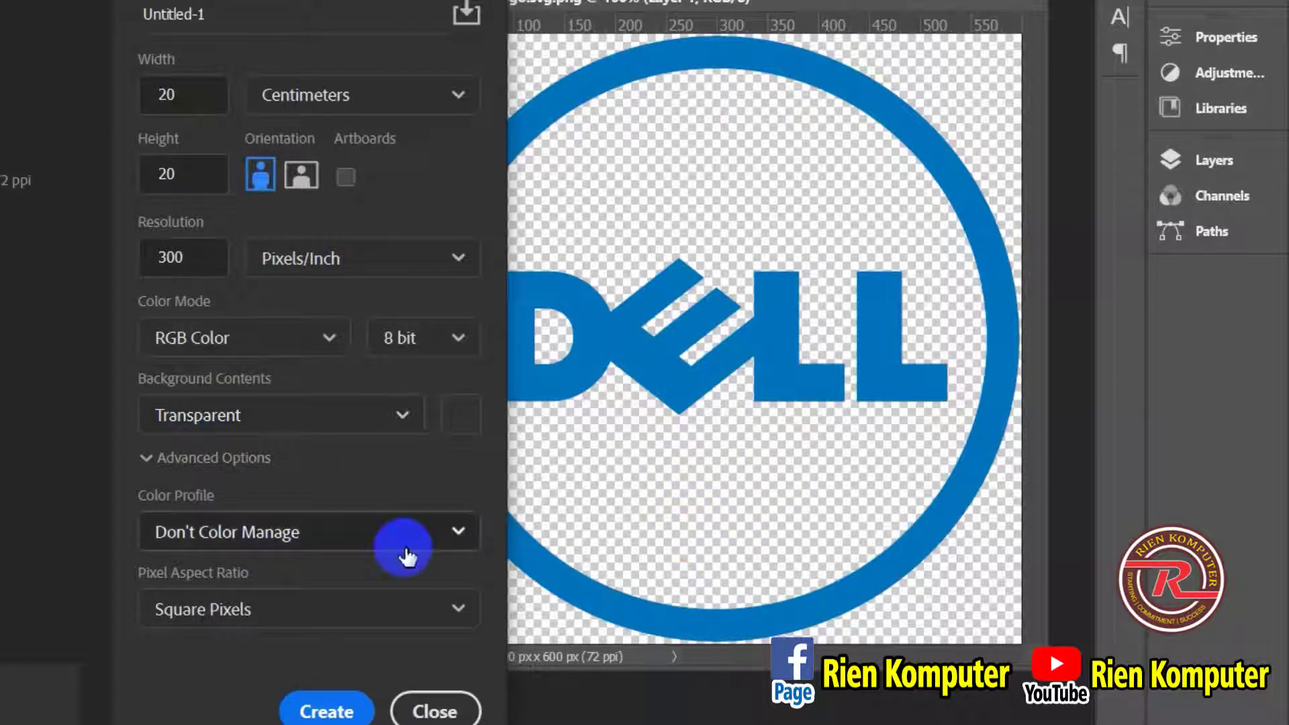
click(333, 708)
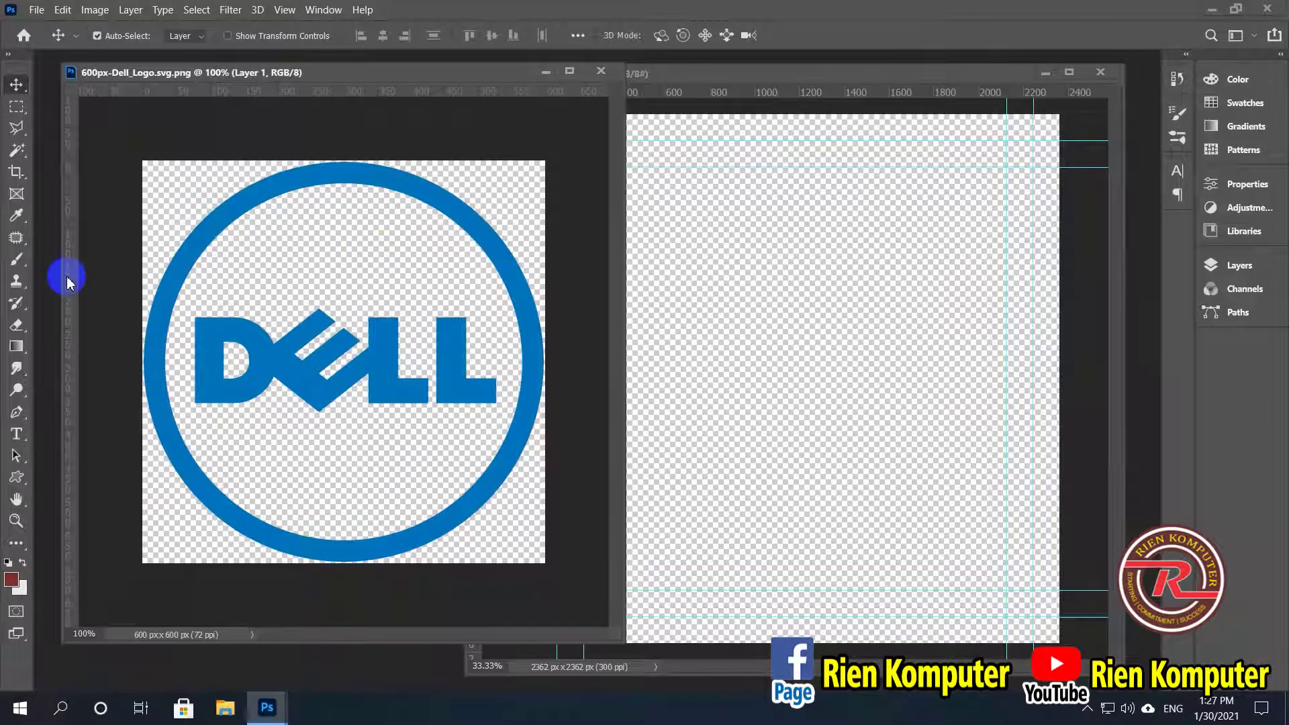
Step: Draw a circular Elliptical Marquee selection that nearly fills the blank Untitled-1 canvas
drag(17, 106, 117, 124)
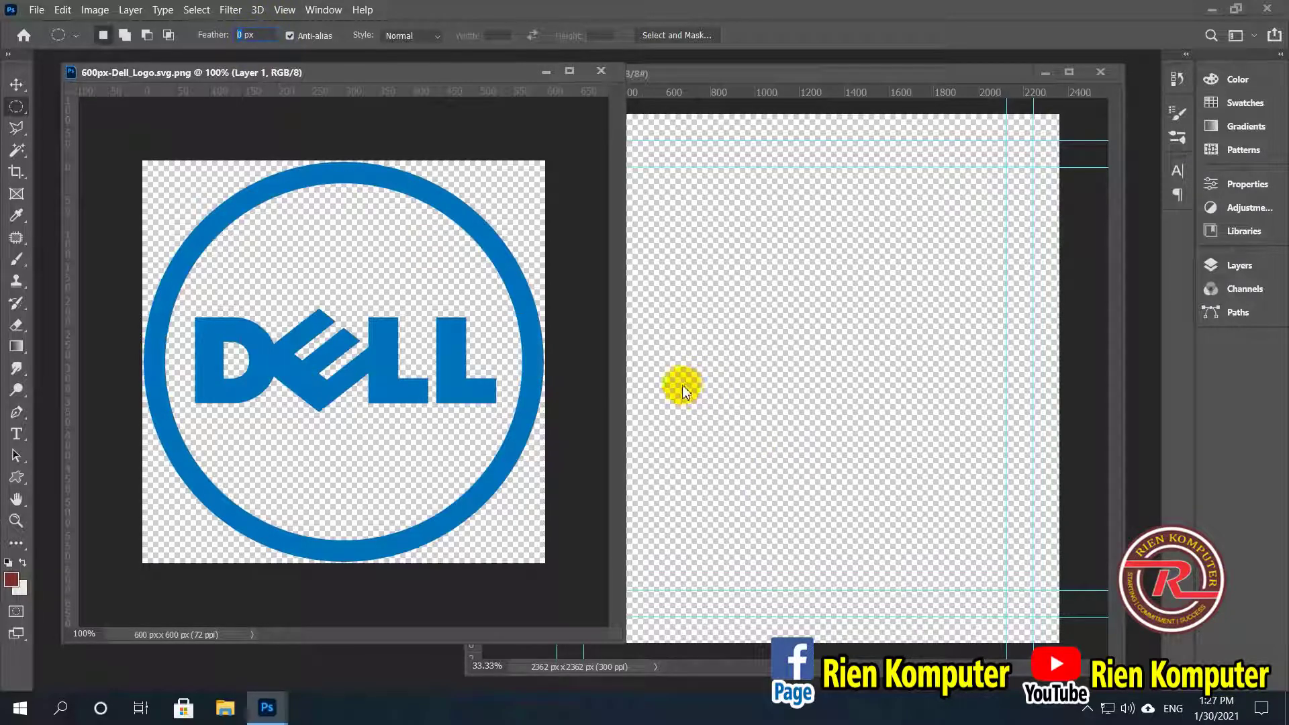
click(752, 93)
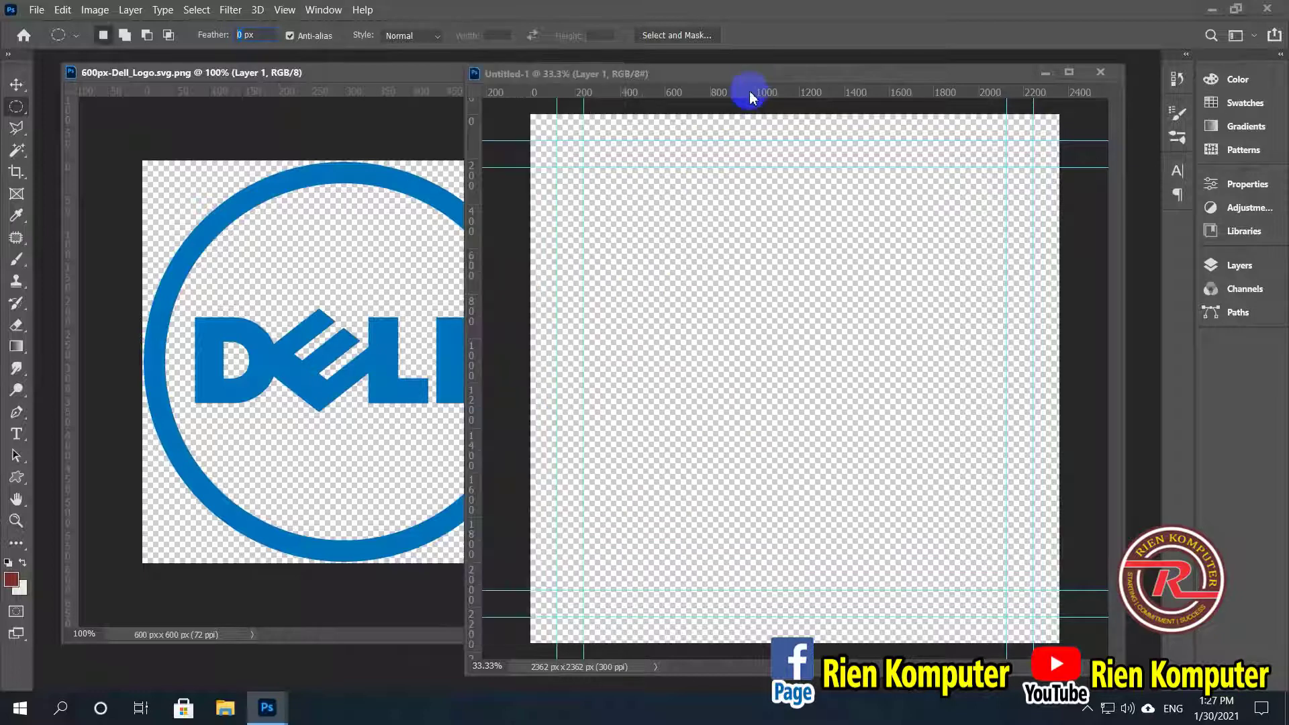
drag(611, 238, 1029, 571)
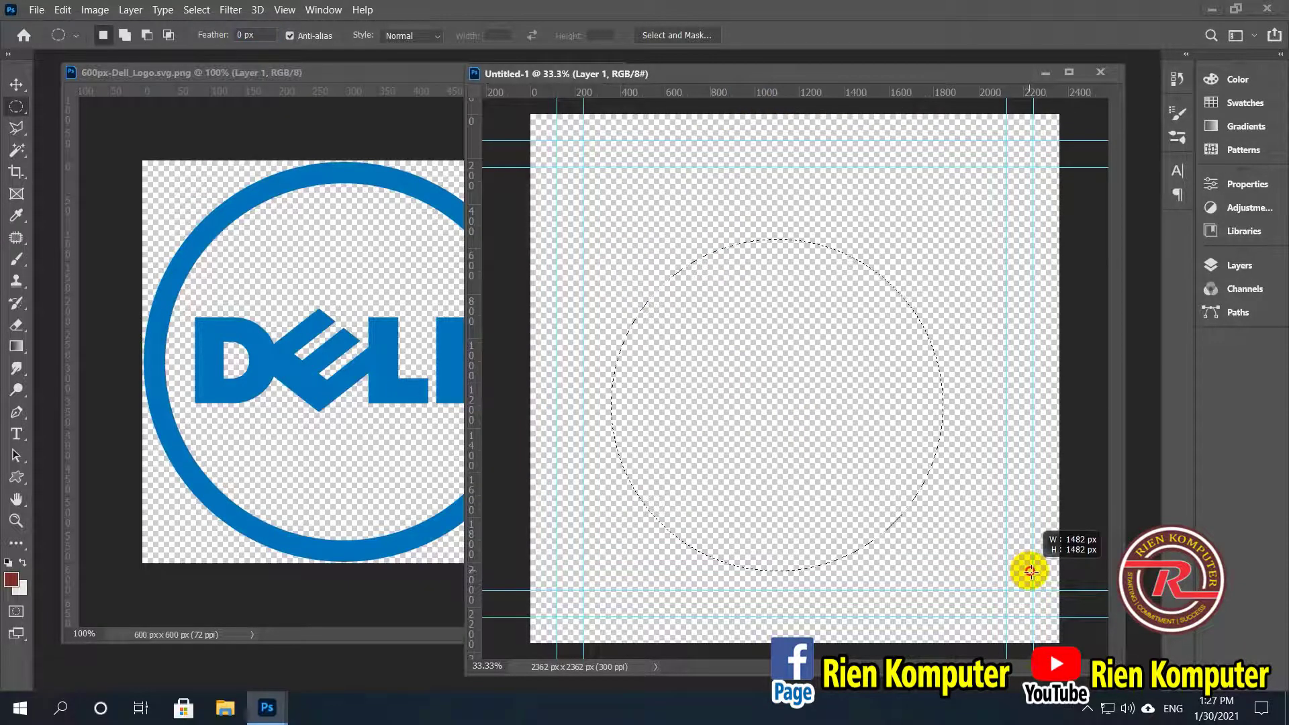
drag(1029, 571, 1087, 595)
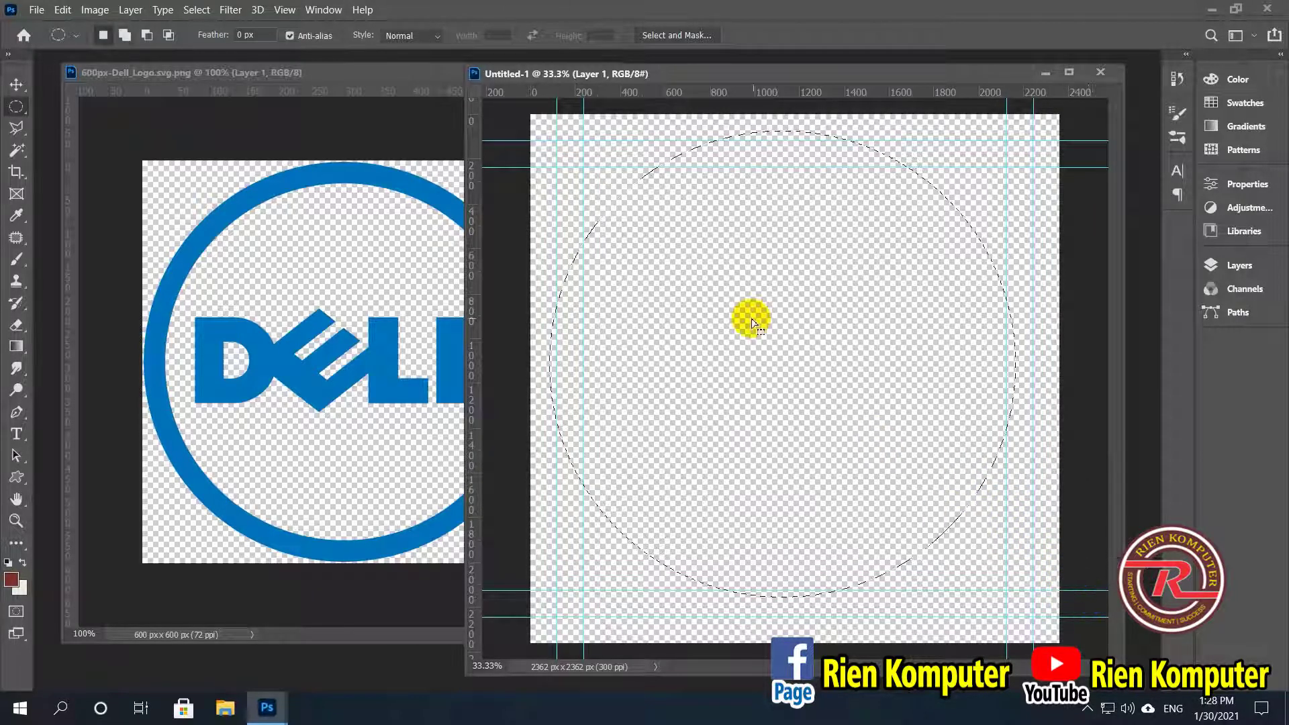
Step: Sample the Dell logo ring's blue as the foreground color and fill the circular selection with it
click(13, 581)
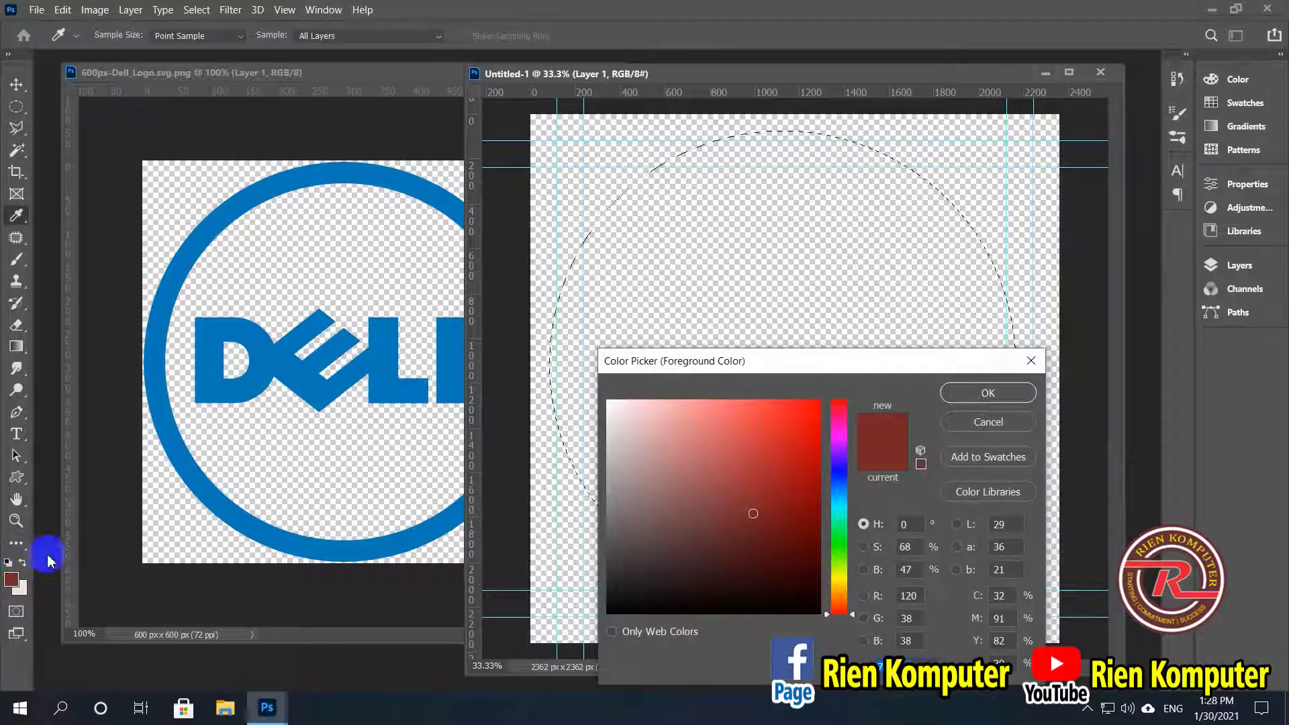
click(203, 483)
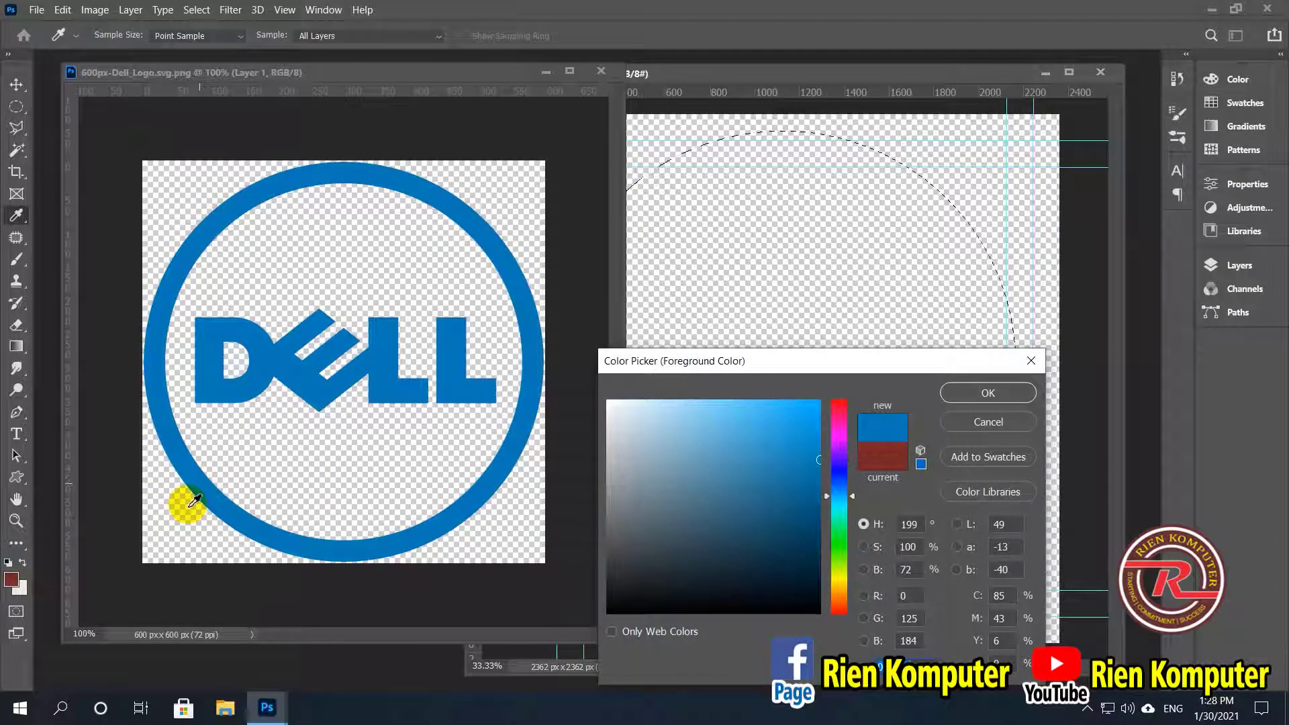
click(1001, 393)
key(m)
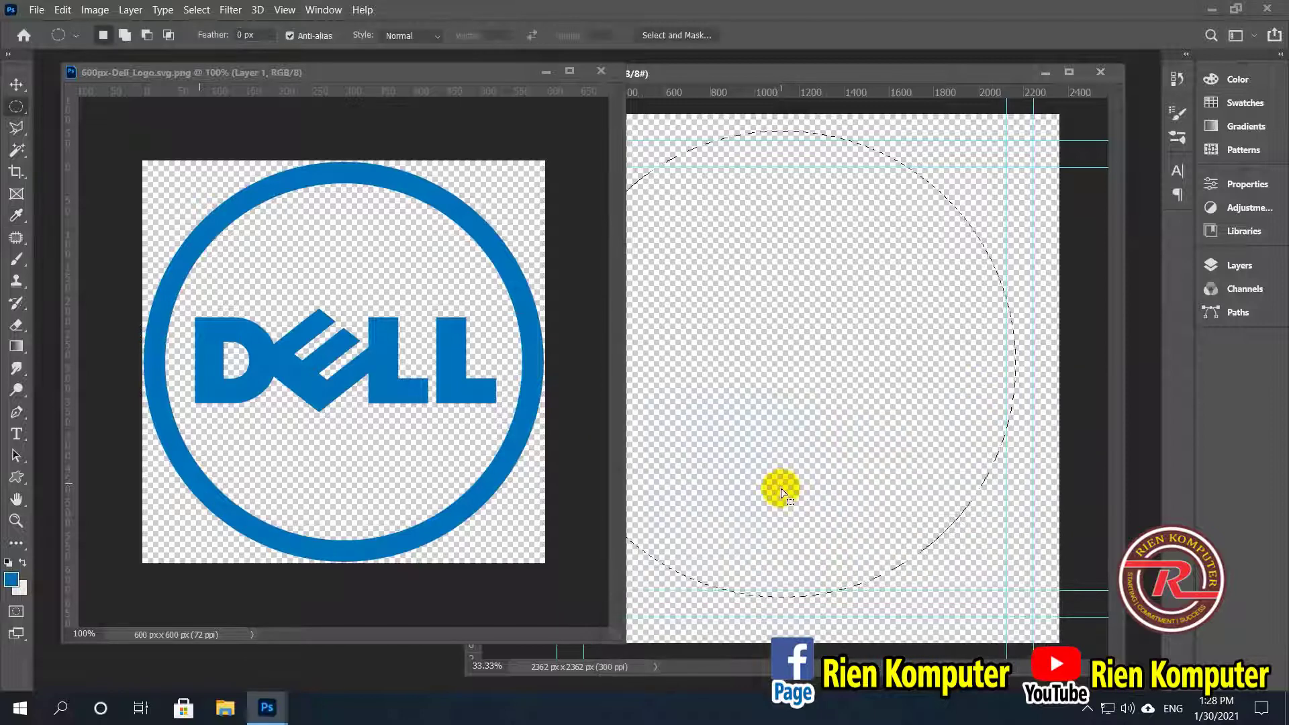
key(alt+BackSpace)
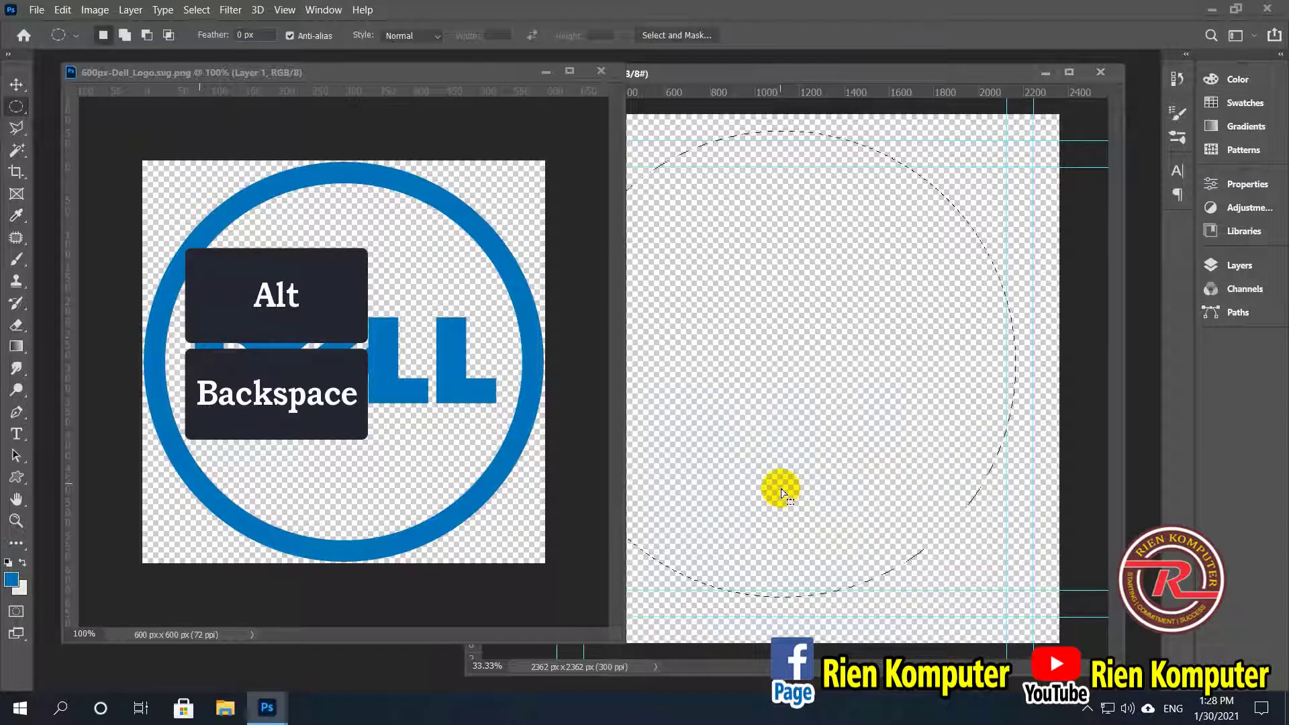
key(v)
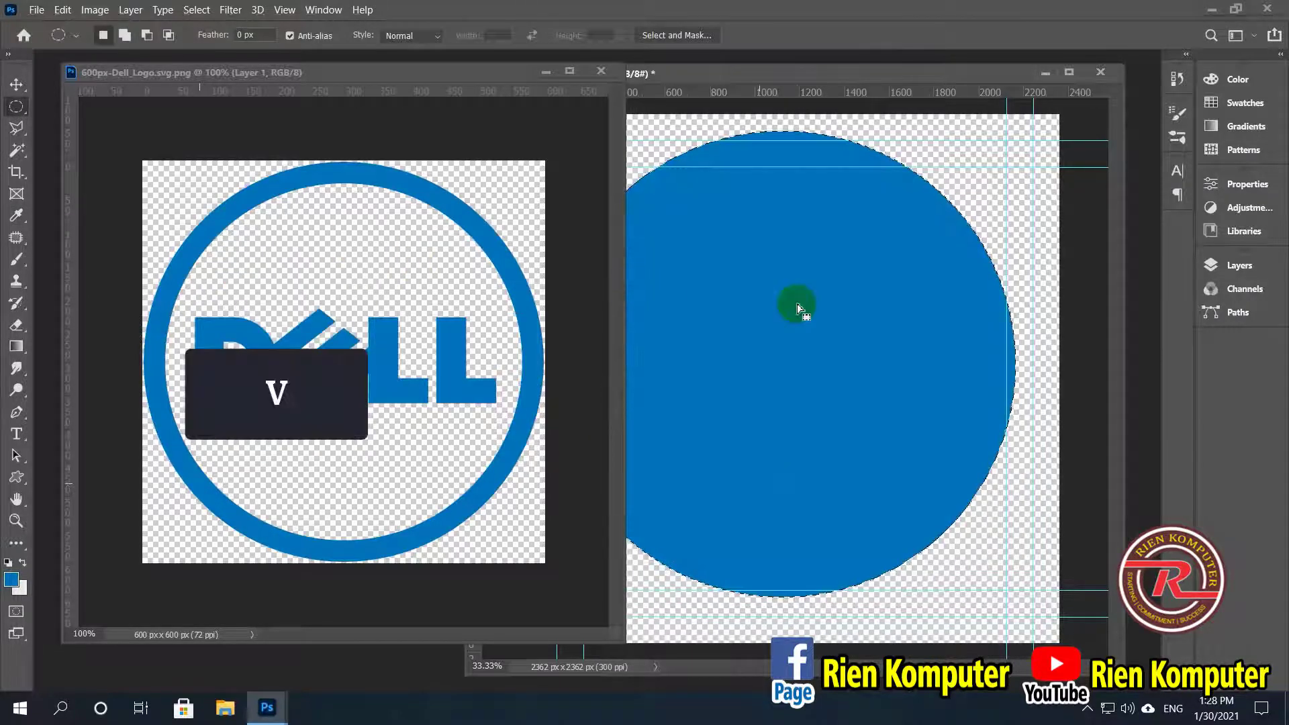
Step: Contract the circular selection in Untitled-1 by 100 pixels
click(825, 78)
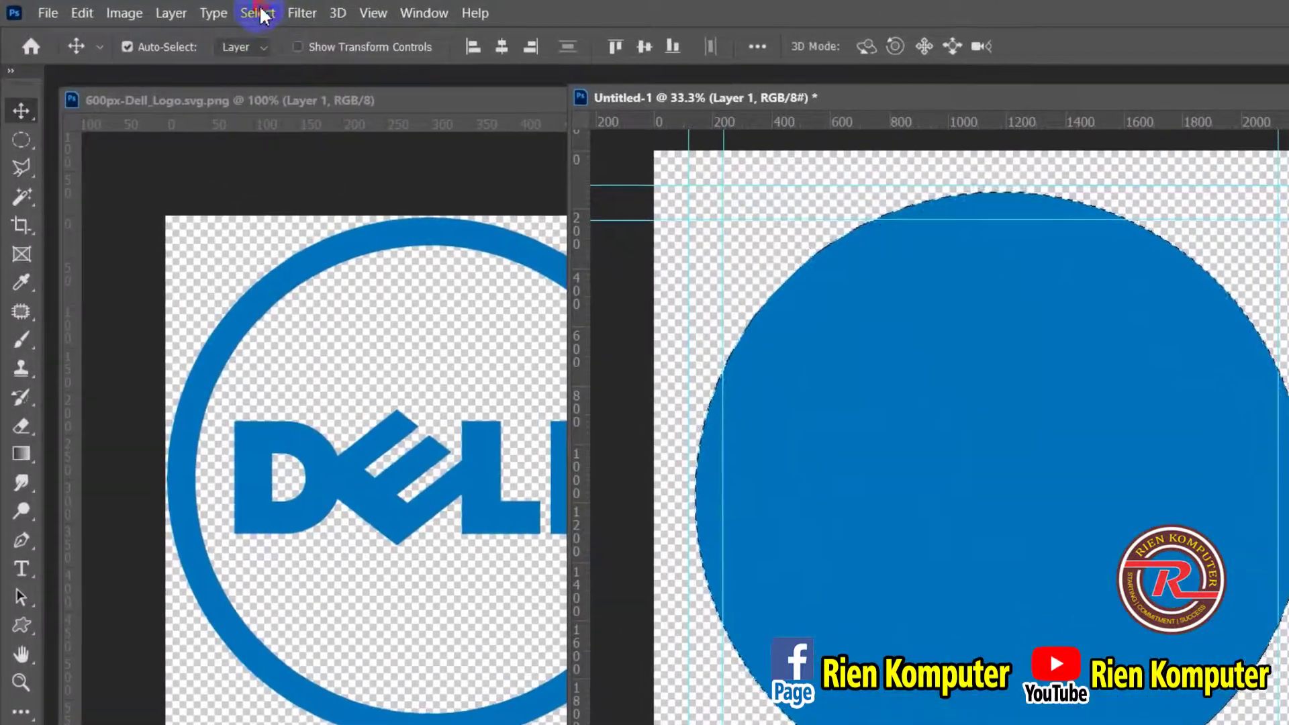
click(227, 11)
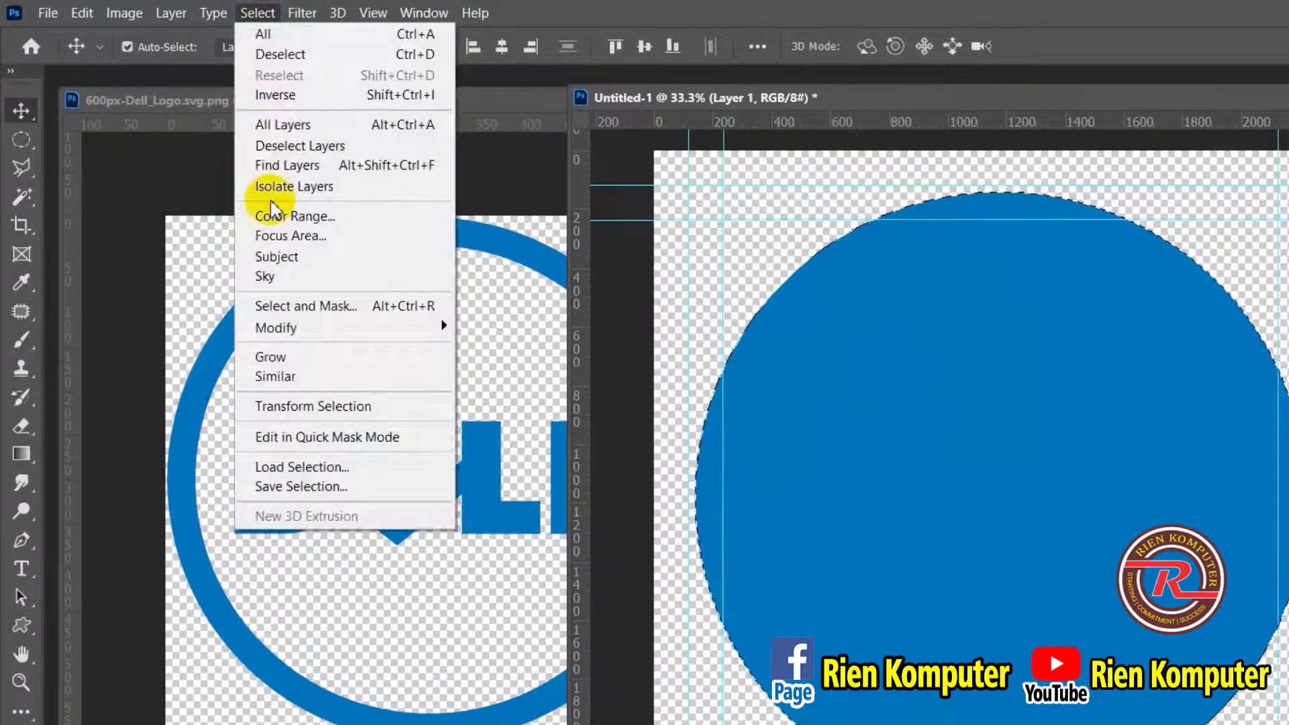
mouse_move(312, 329)
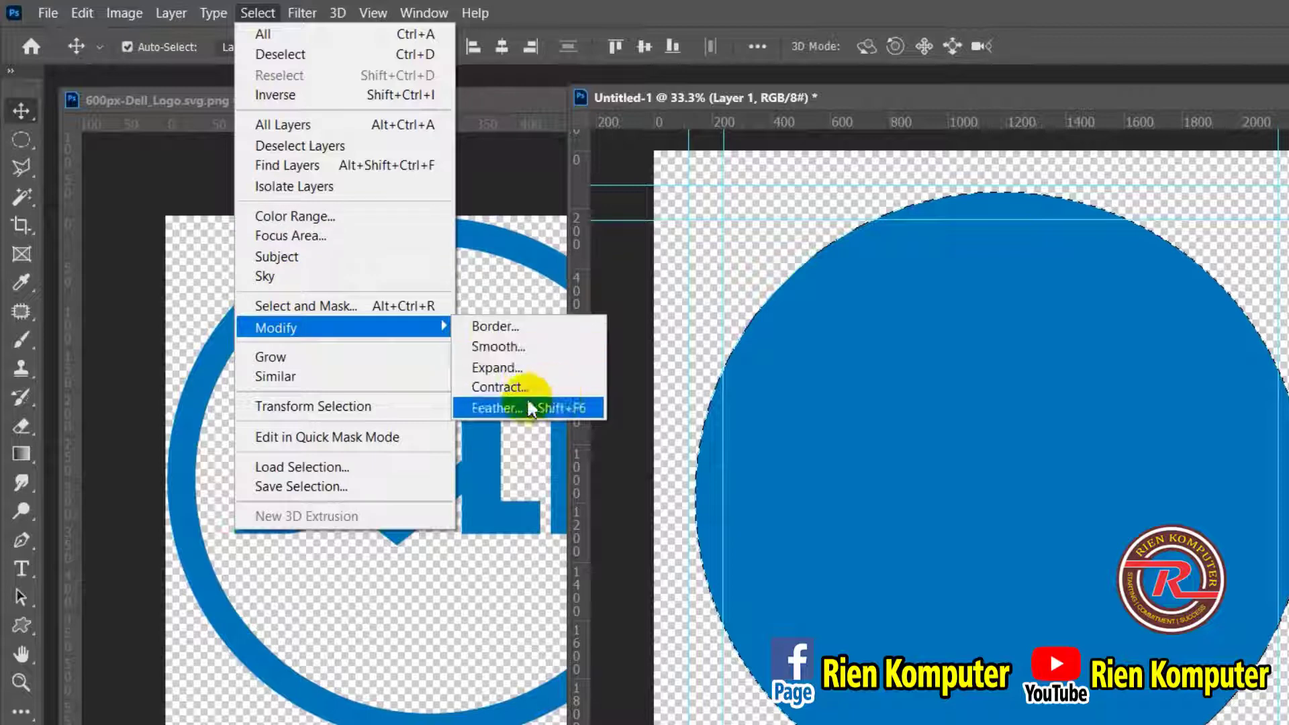
click(523, 396)
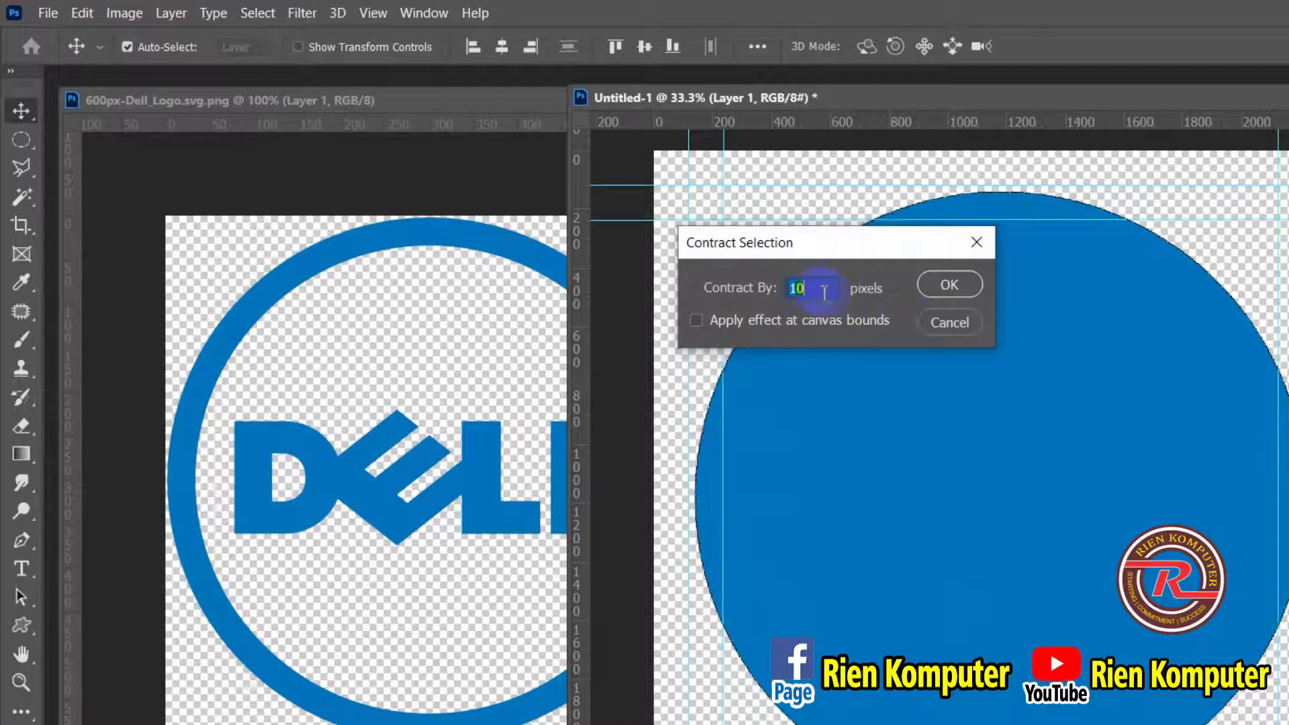
click(800, 287)
double_click(802, 285)
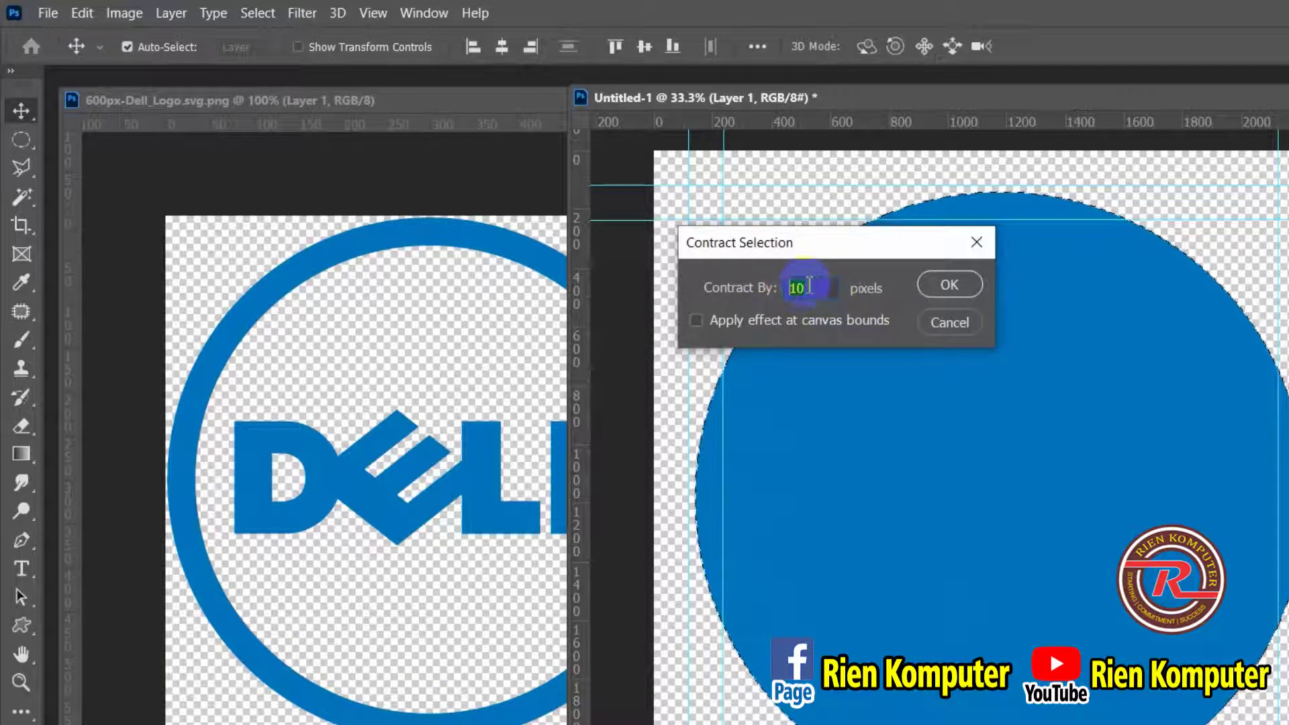
text(100)
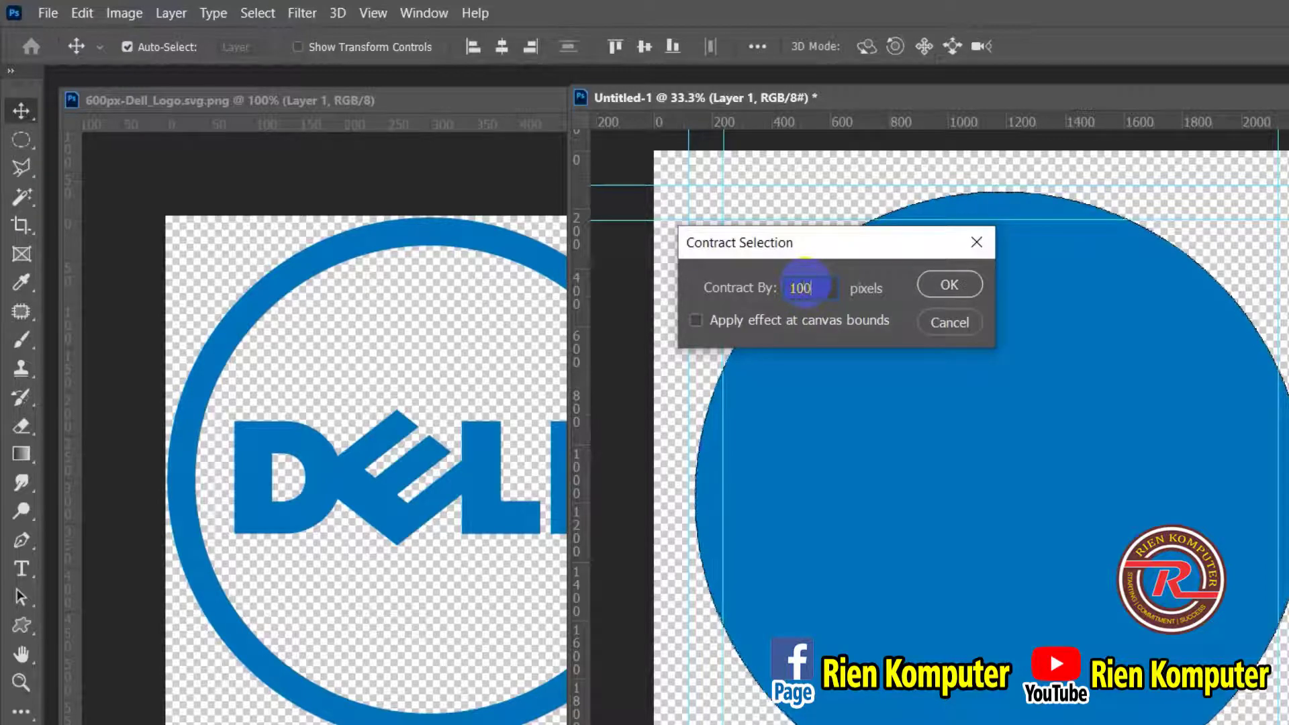
click(949, 282)
Step: Delete the blue fill inside the contracted selection to leave a ring, and deselect
click(936, 439)
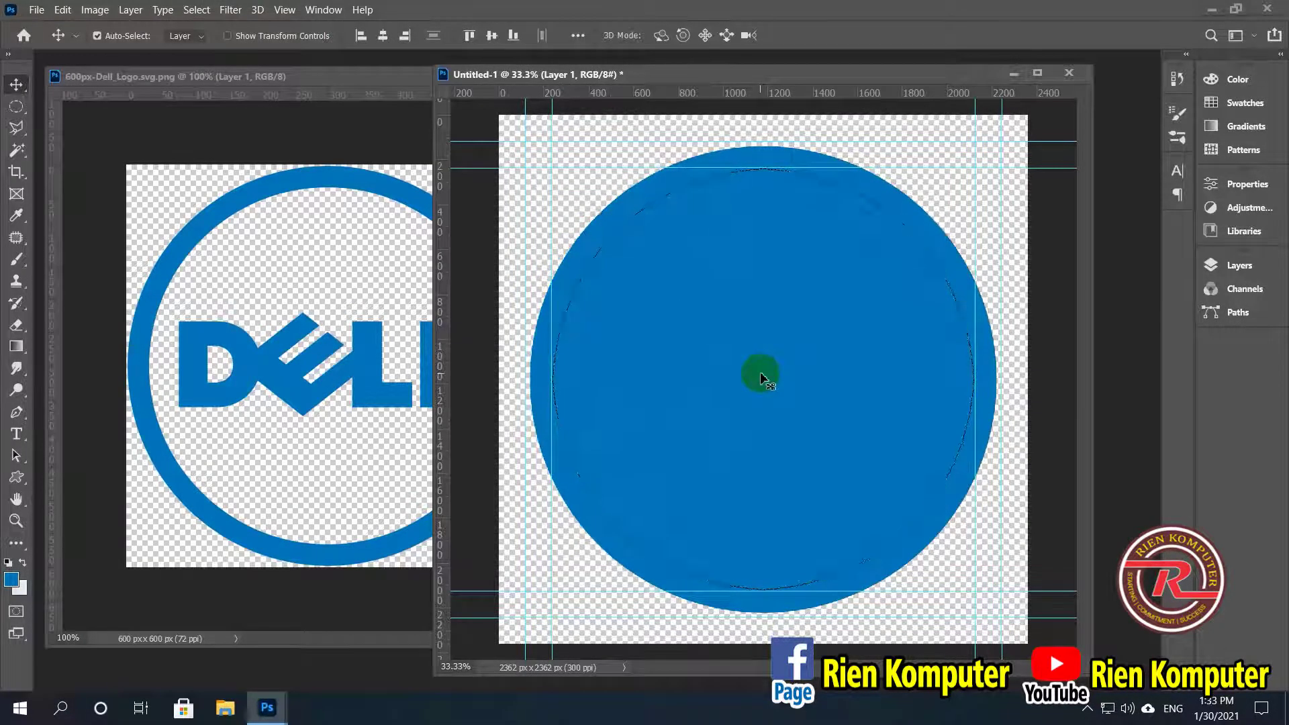
key(Delete)
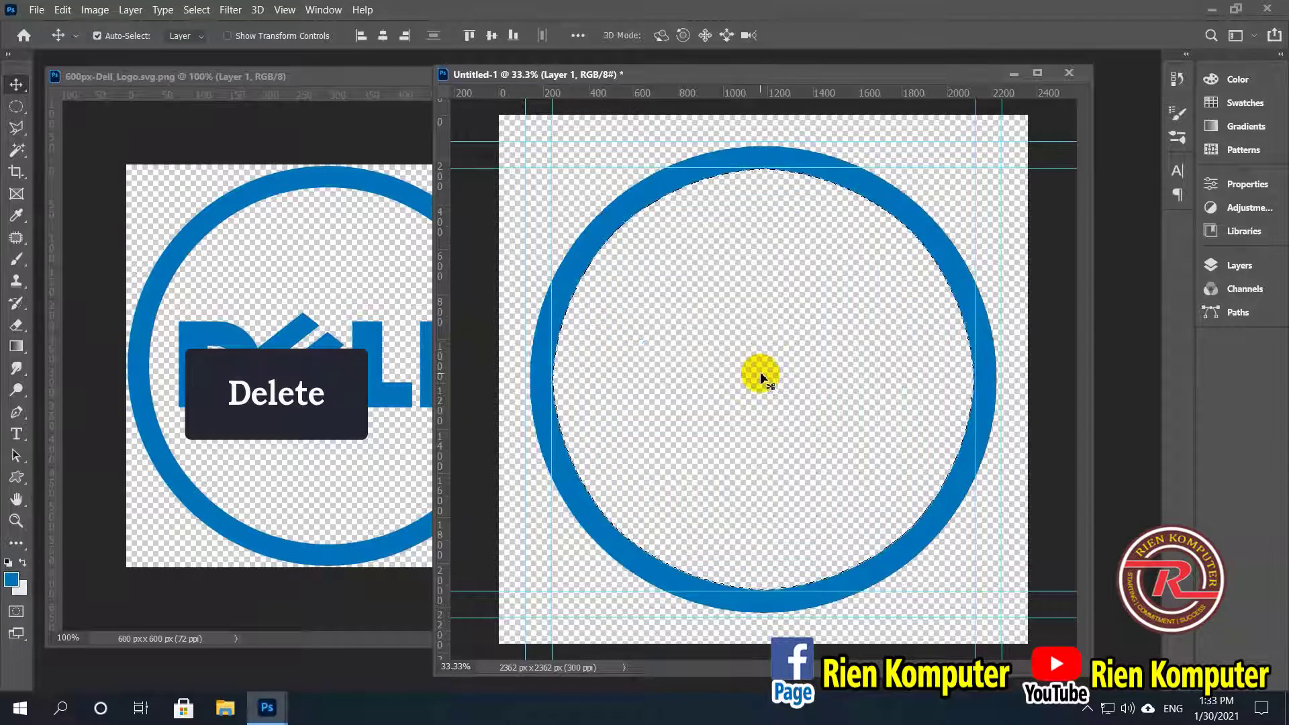
key(ctrl+d)
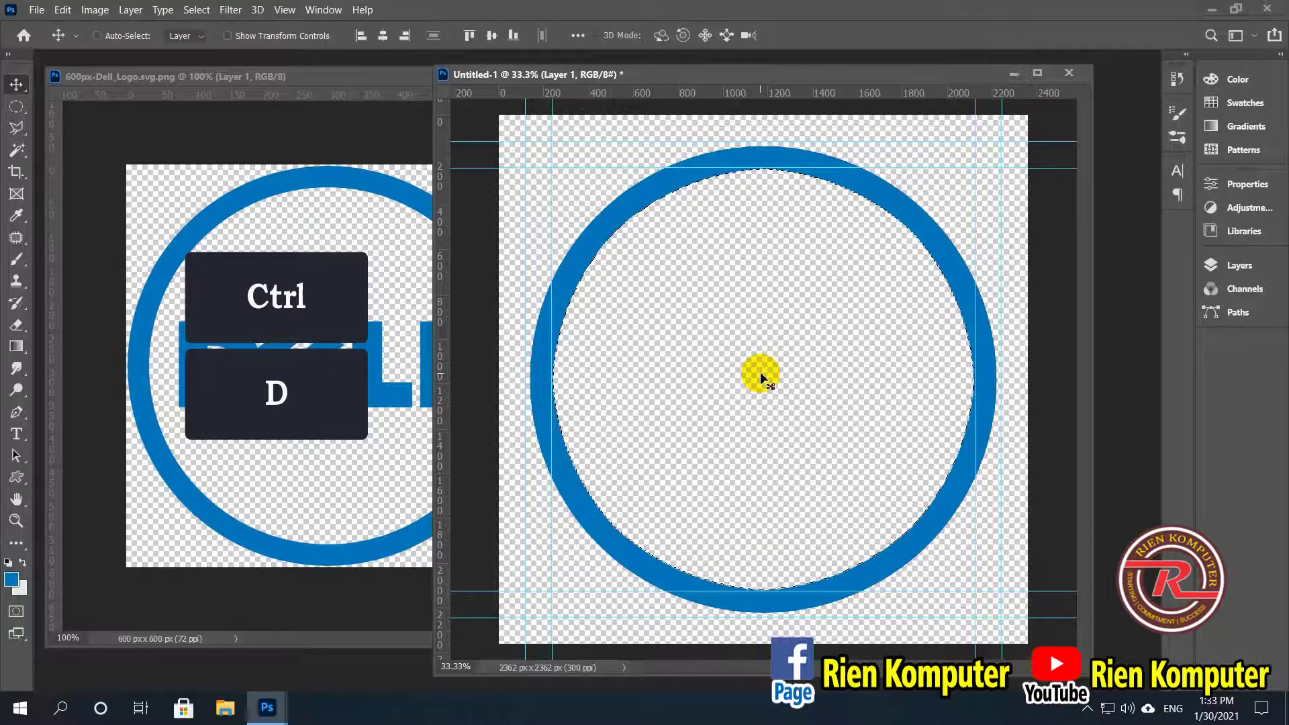
Step: Add a horizontal text layer reading DELL inside the blue ring in Untitled-1
click(275, 399)
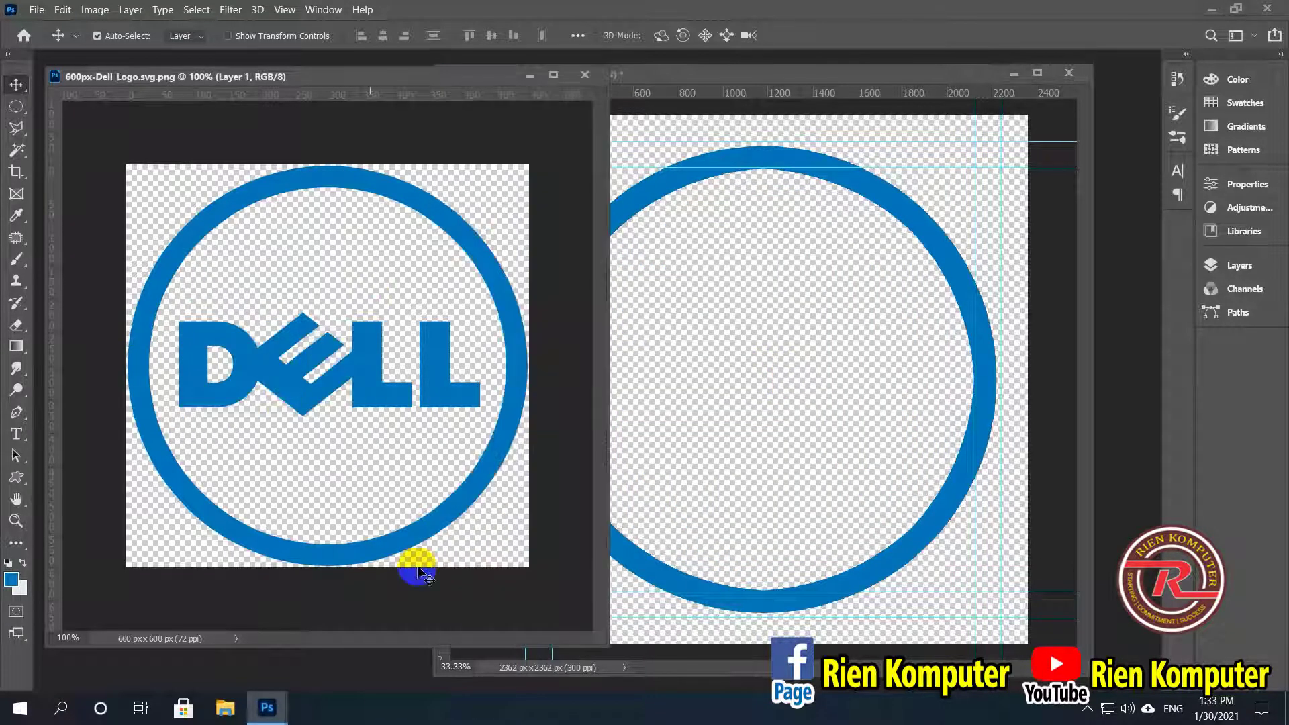
click(757, 245)
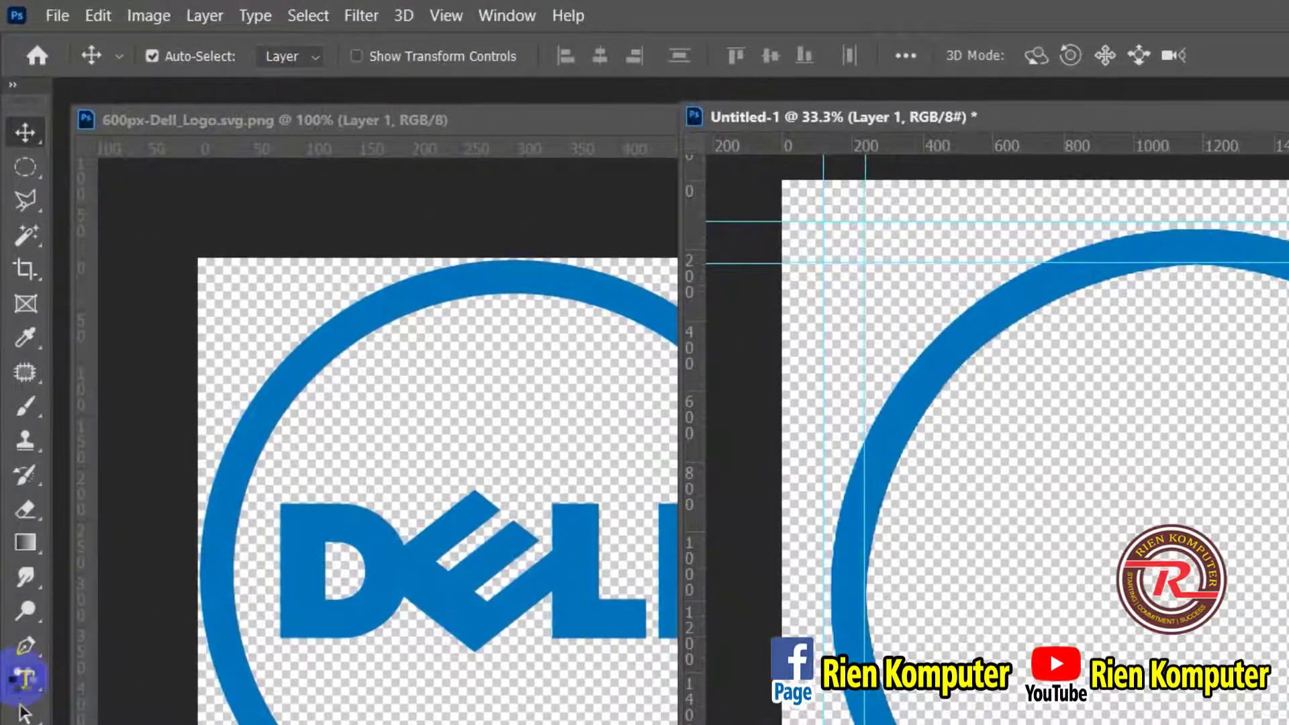
click(25, 677)
click(987, 549)
click(992, 557)
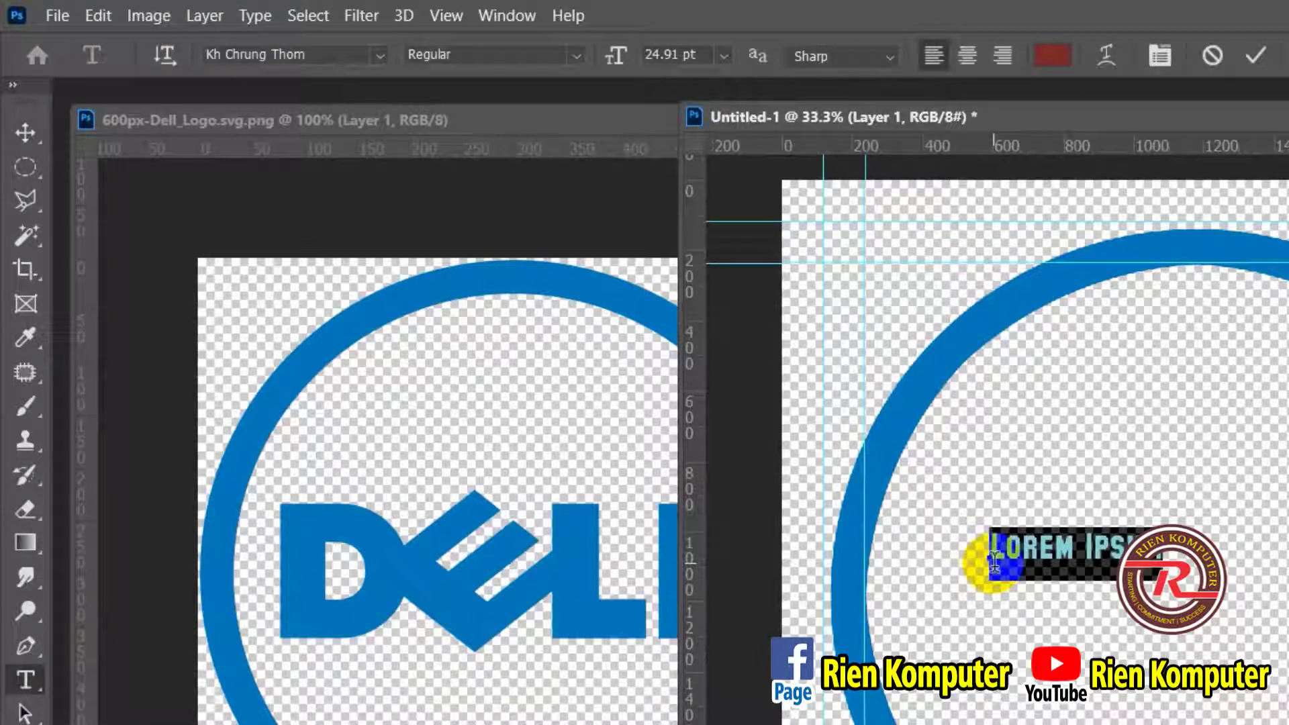
text(DELL)
Step: Enlarge the DELL text in Untitled-1 to 164 pt and move it to the middle of the blue ring
double_click(994, 562)
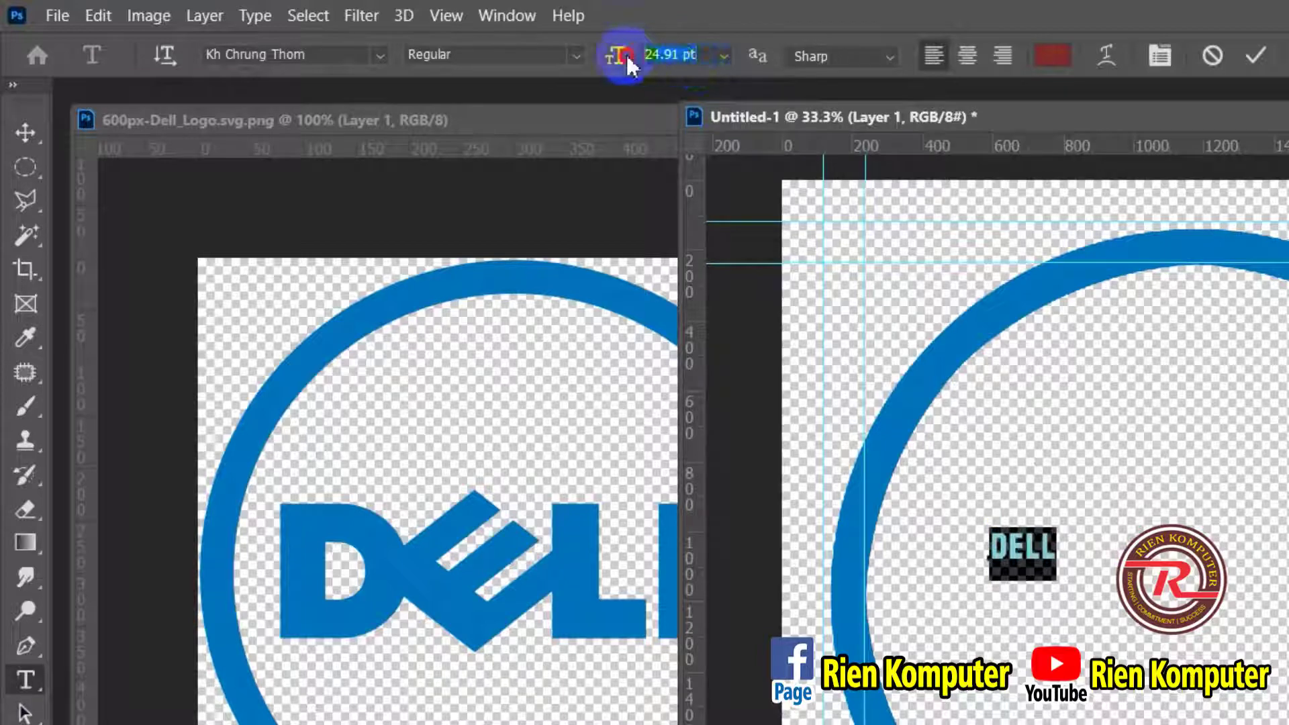
drag(623, 52, 676, 54)
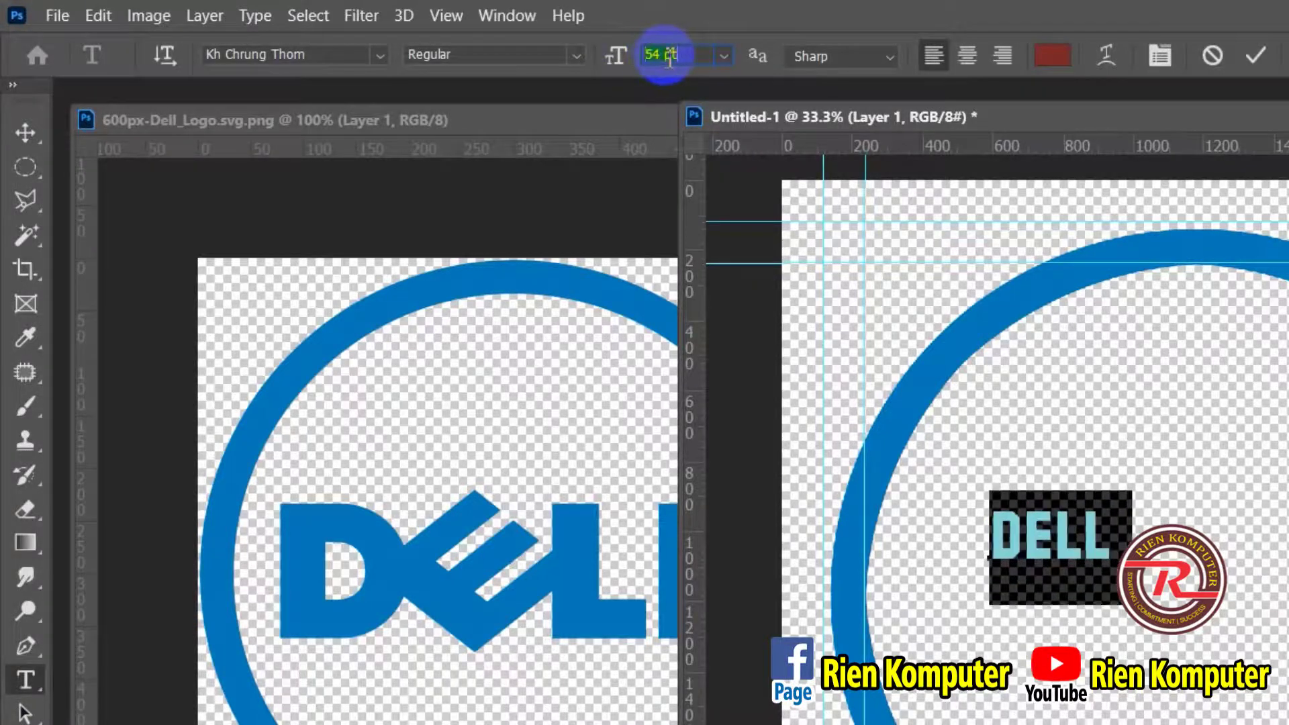
key(ctrl+Return)
key(v)
drag(685, 288, 740, 375)
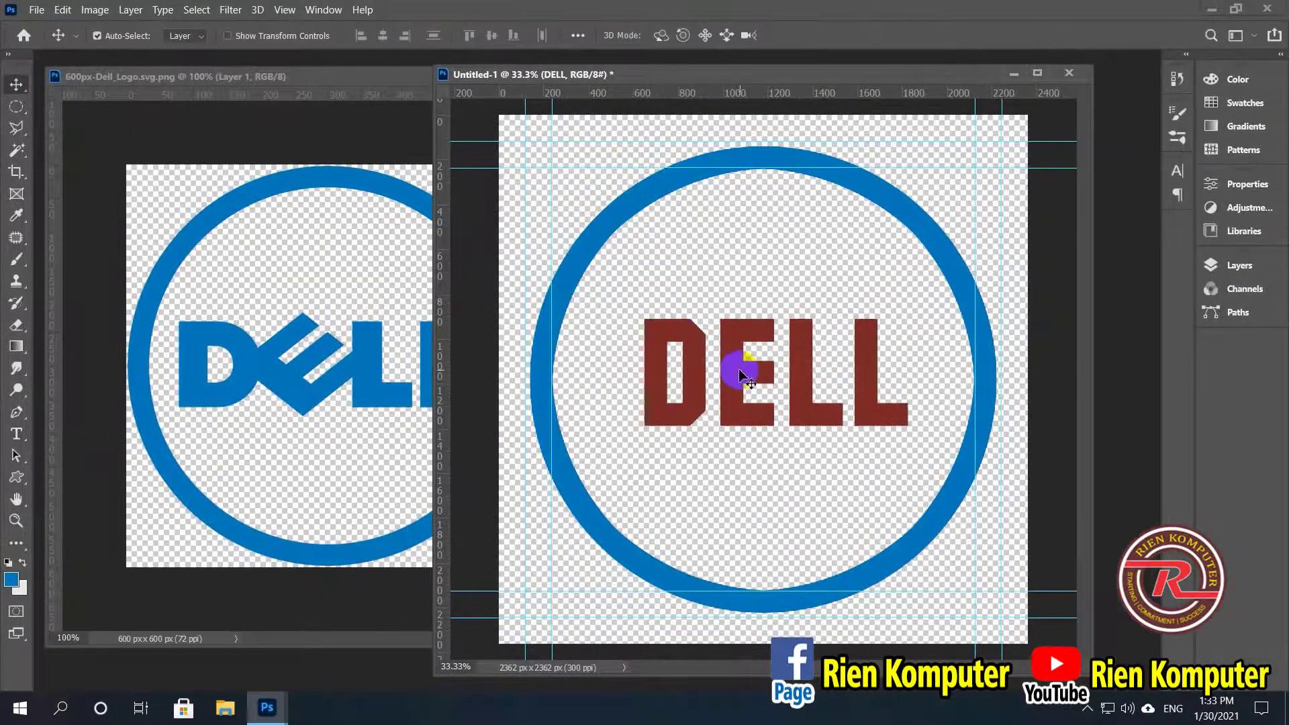
Step: Recolor the whole DELL text with the blue sampled from the lettering of the original Dell logo
key(t)
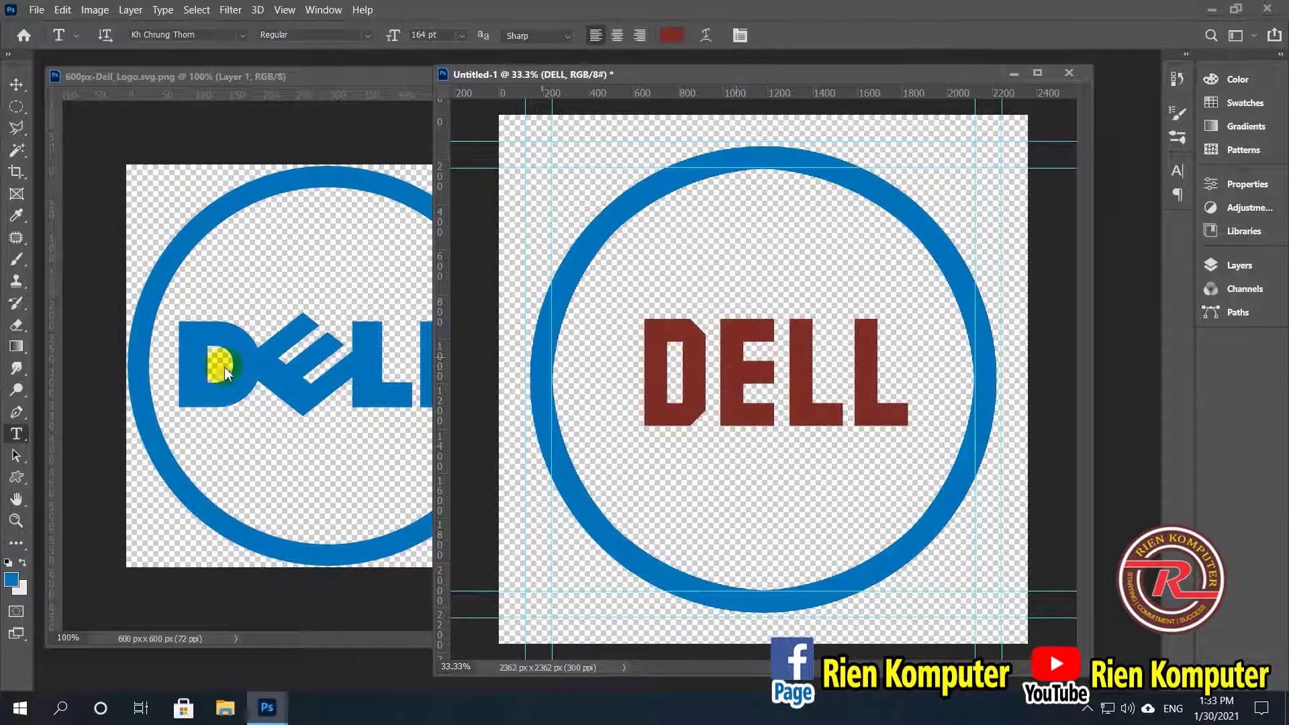
drag(726, 374, 634, 369)
drag(793, 361, 926, 359)
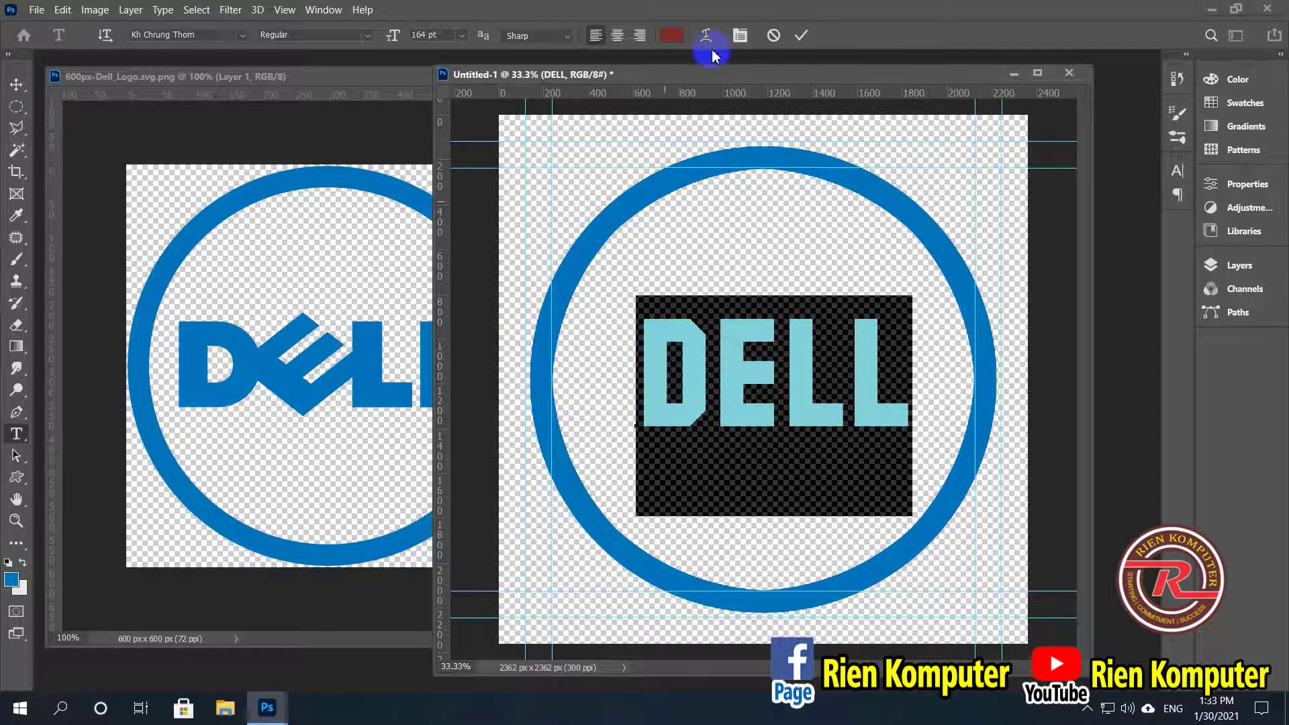
click(672, 35)
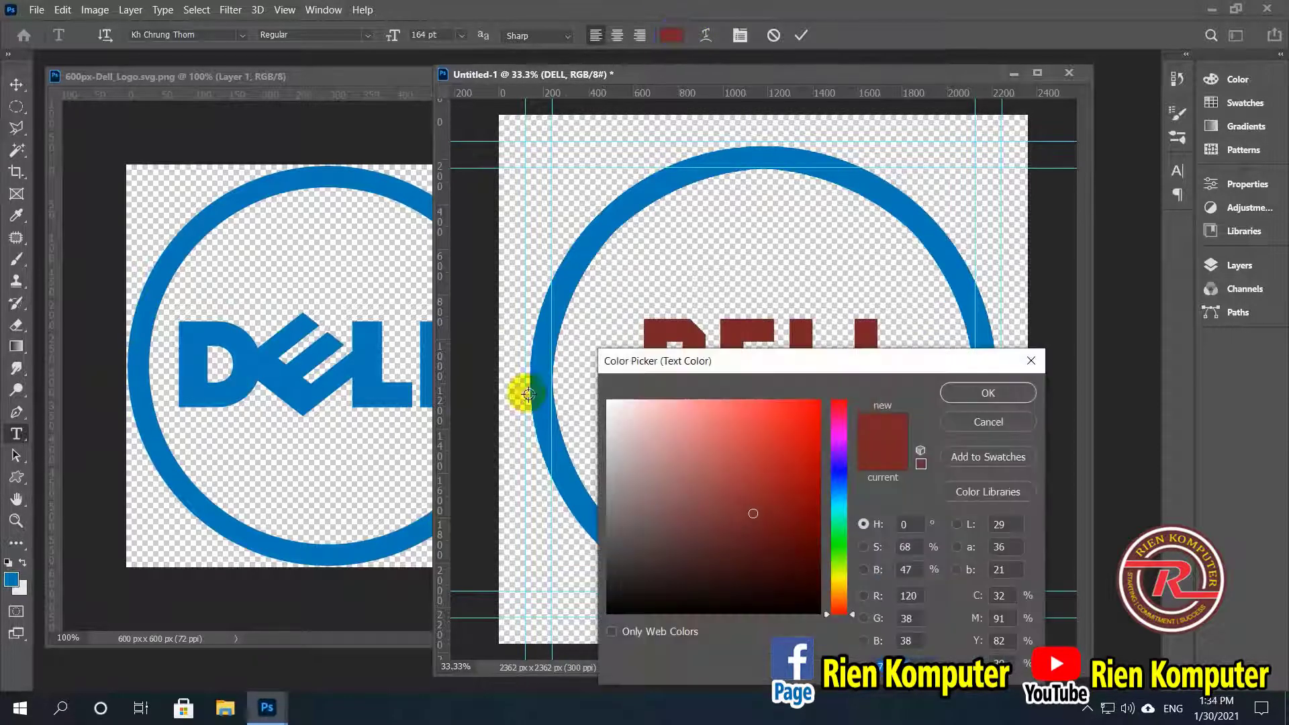
click(365, 366)
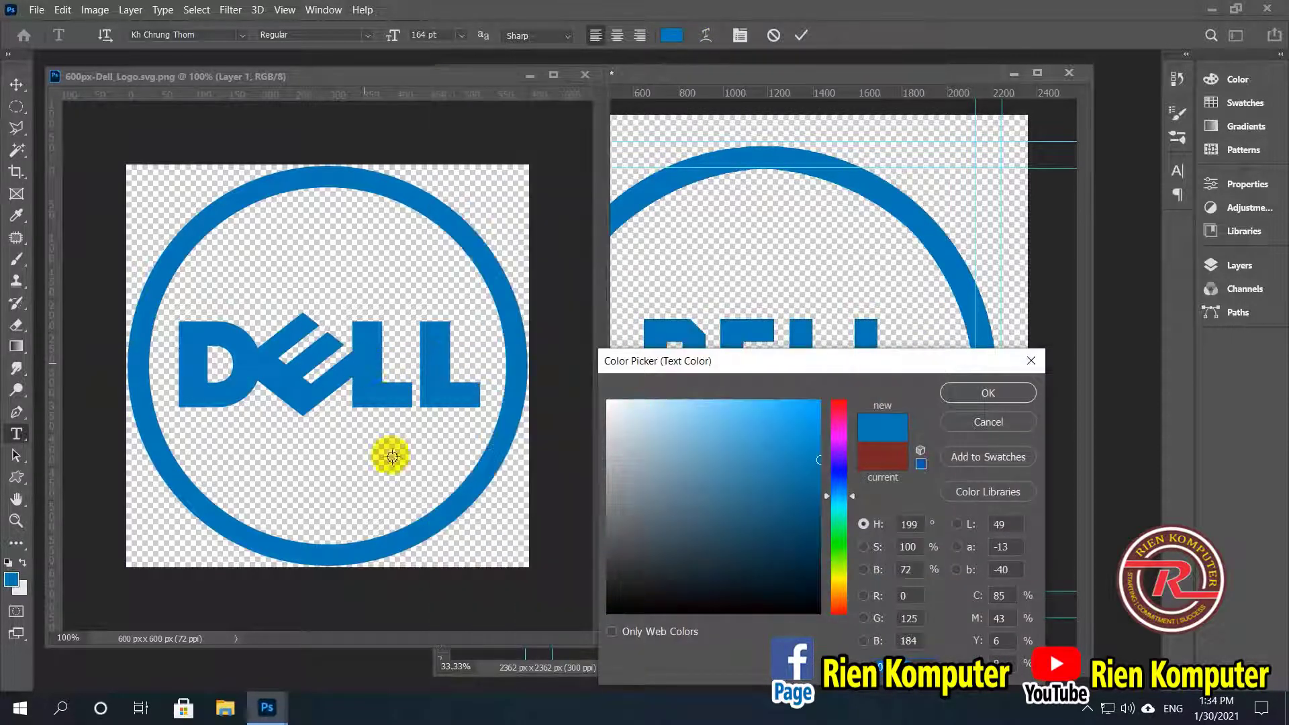
click(987, 394)
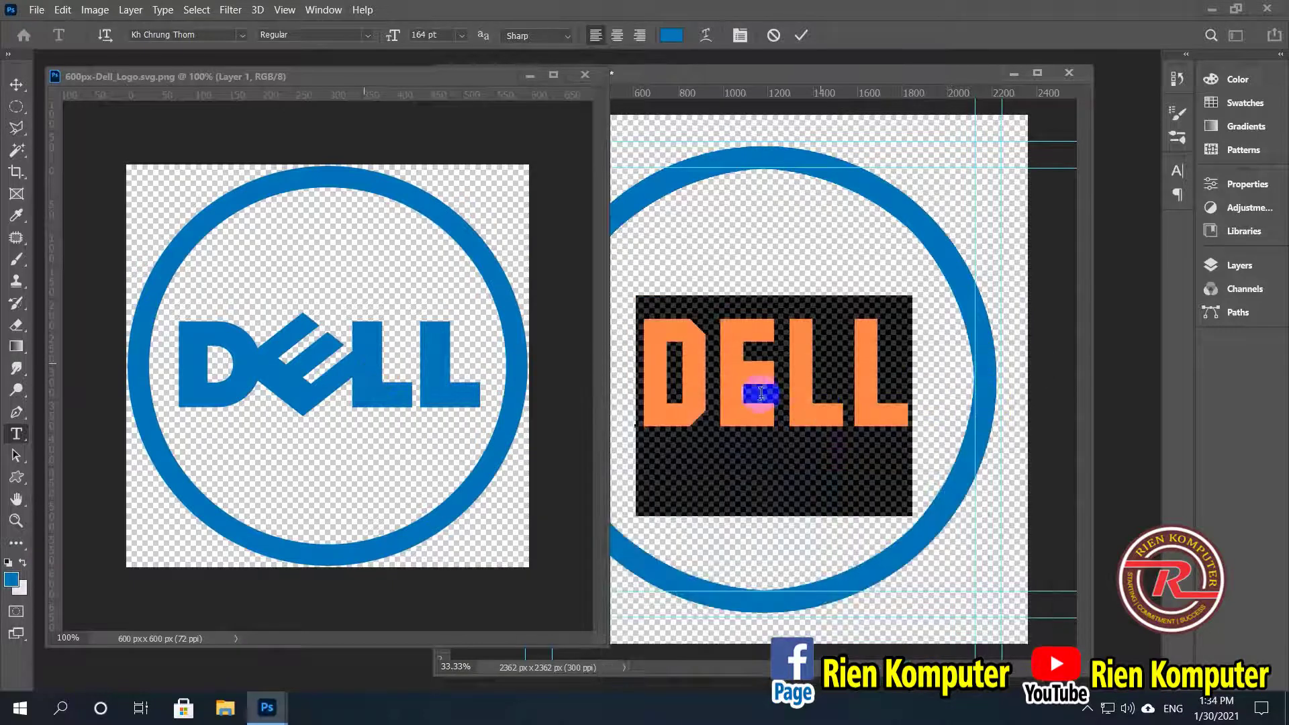
click(781, 369)
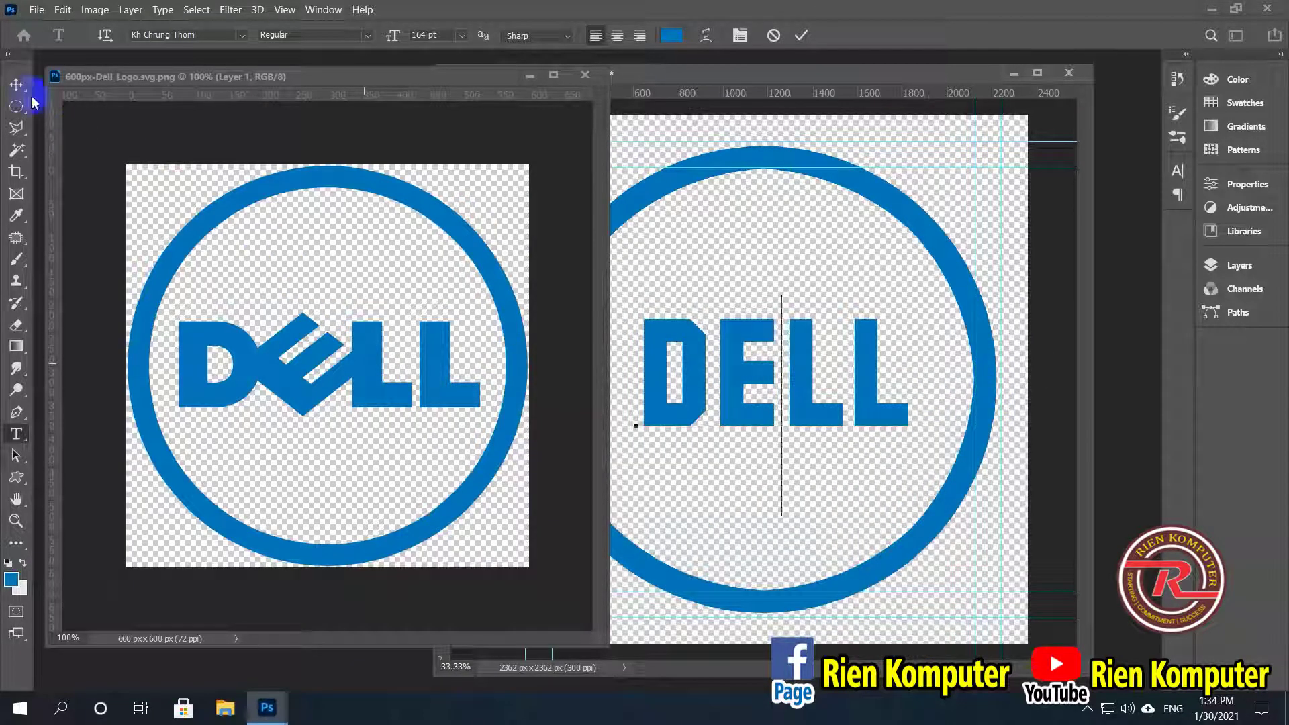
click(16, 85)
click(751, 386)
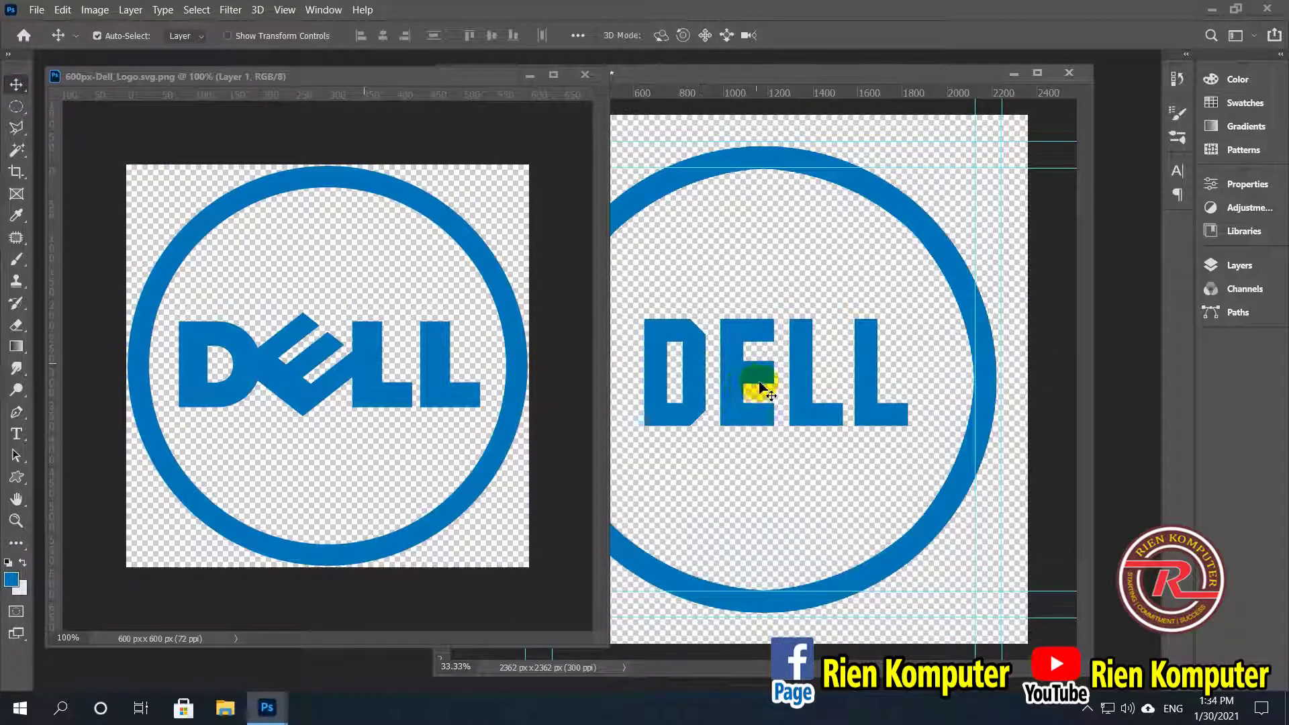
drag(760, 385, 326, 371)
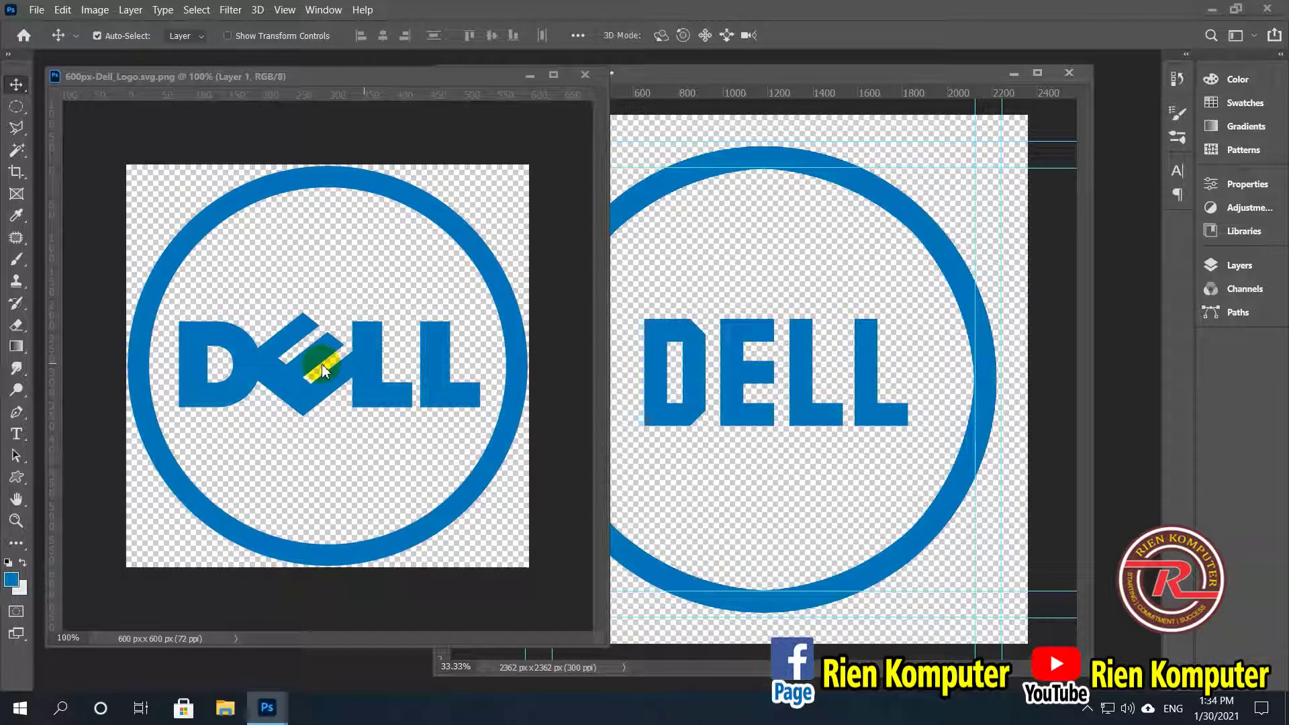
drag(321, 364, 232, 401)
drag(837, 428, 786, 384)
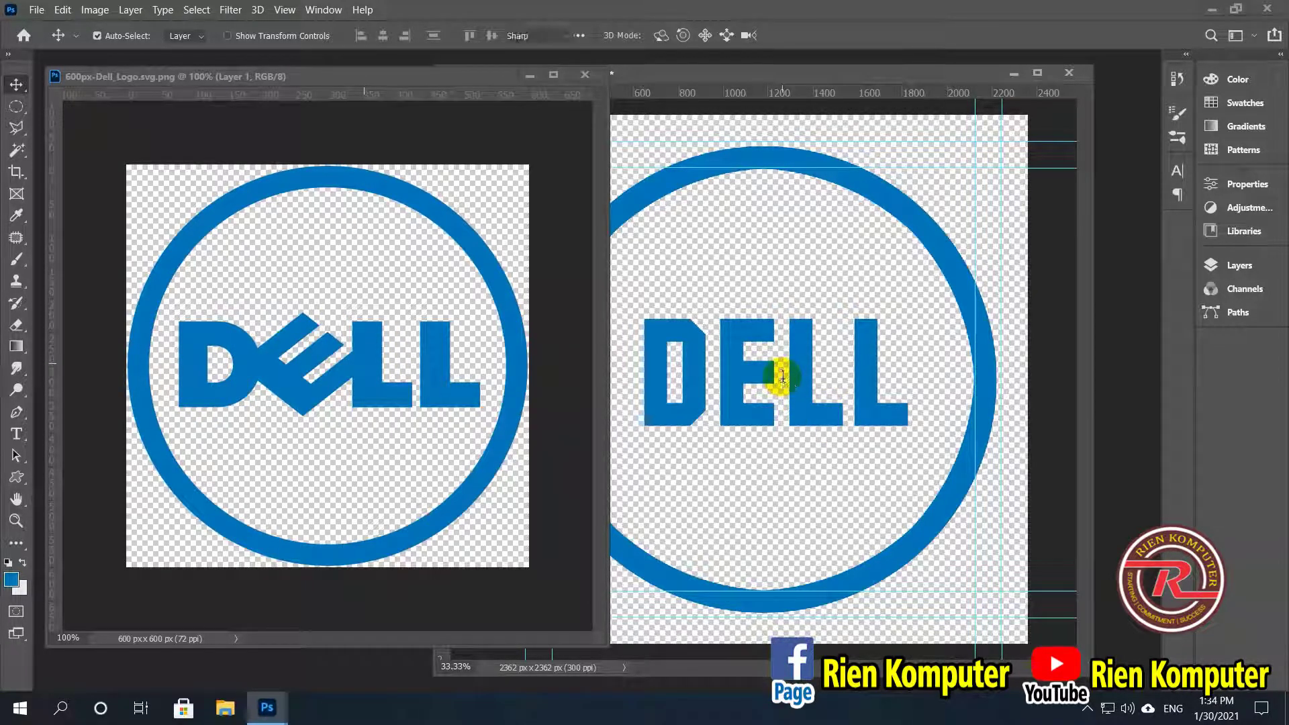
Step: Set the DELL text's font to Franklin Gothic Heavy at 135 pt
key(t)
click(782, 376)
drag(893, 360, 598, 332)
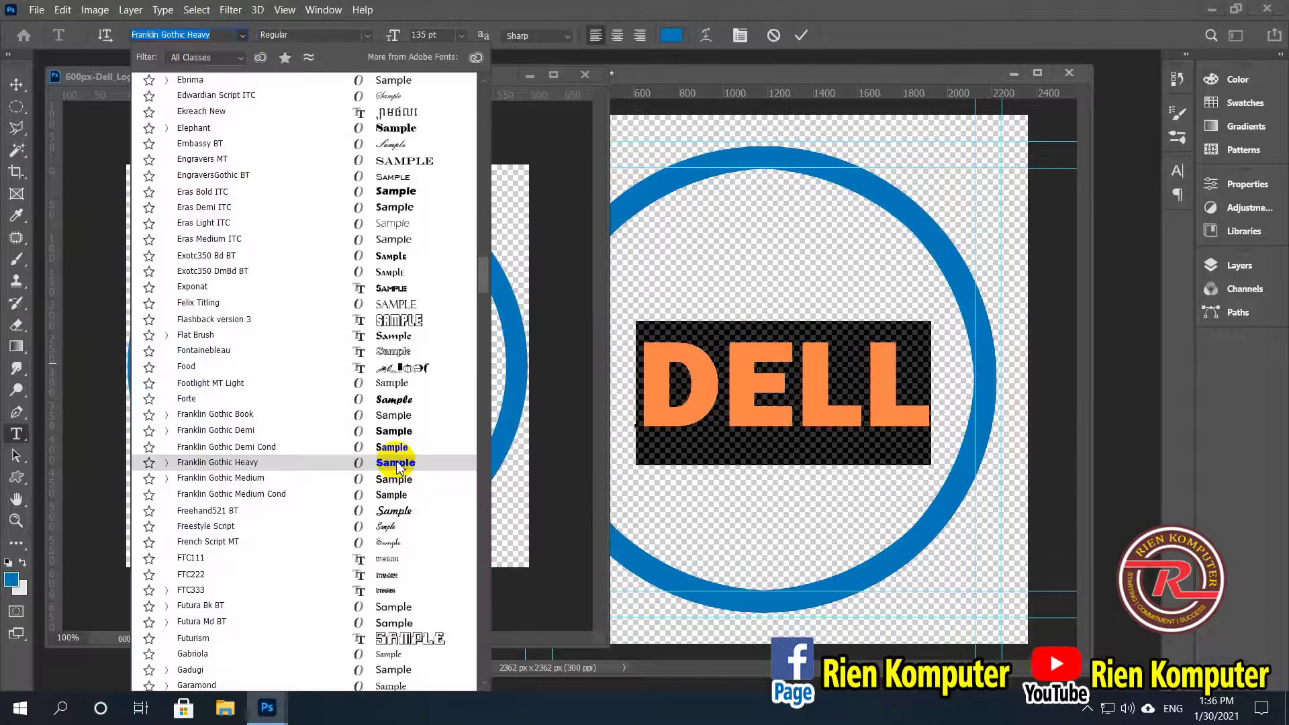
click(397, 464)
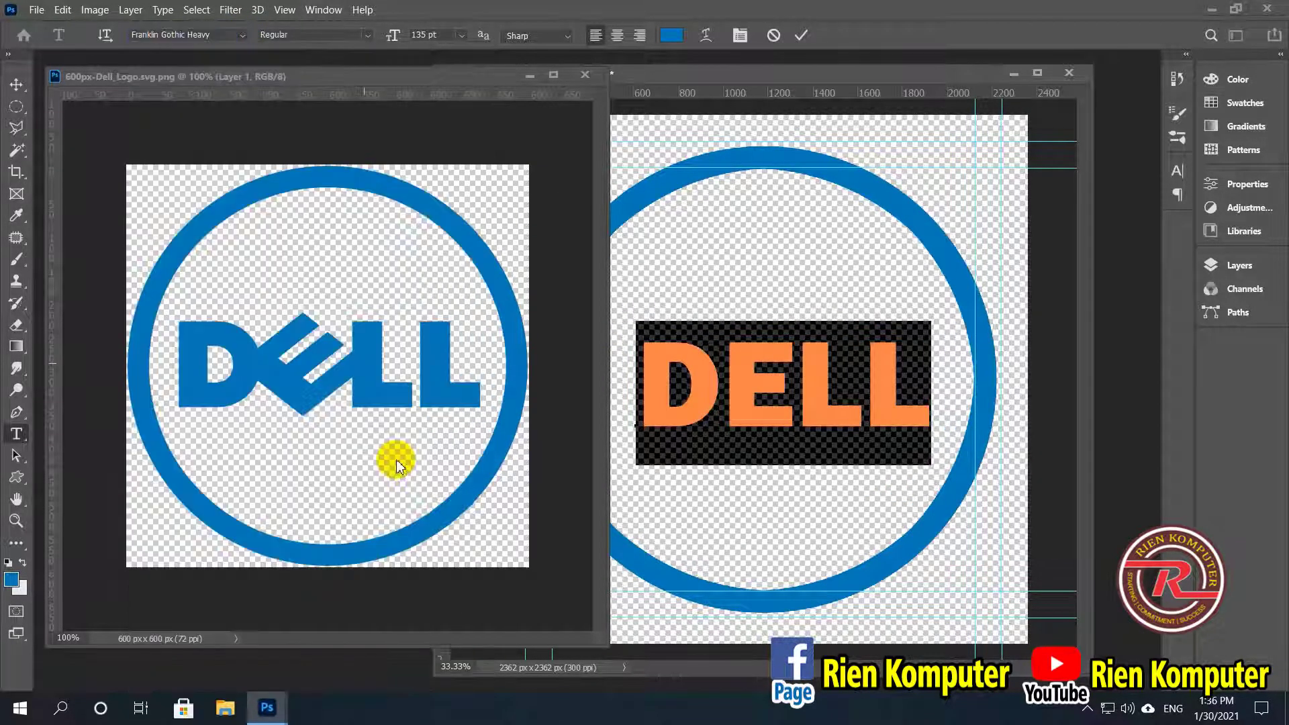
click(734, 383)
click(703, 377)
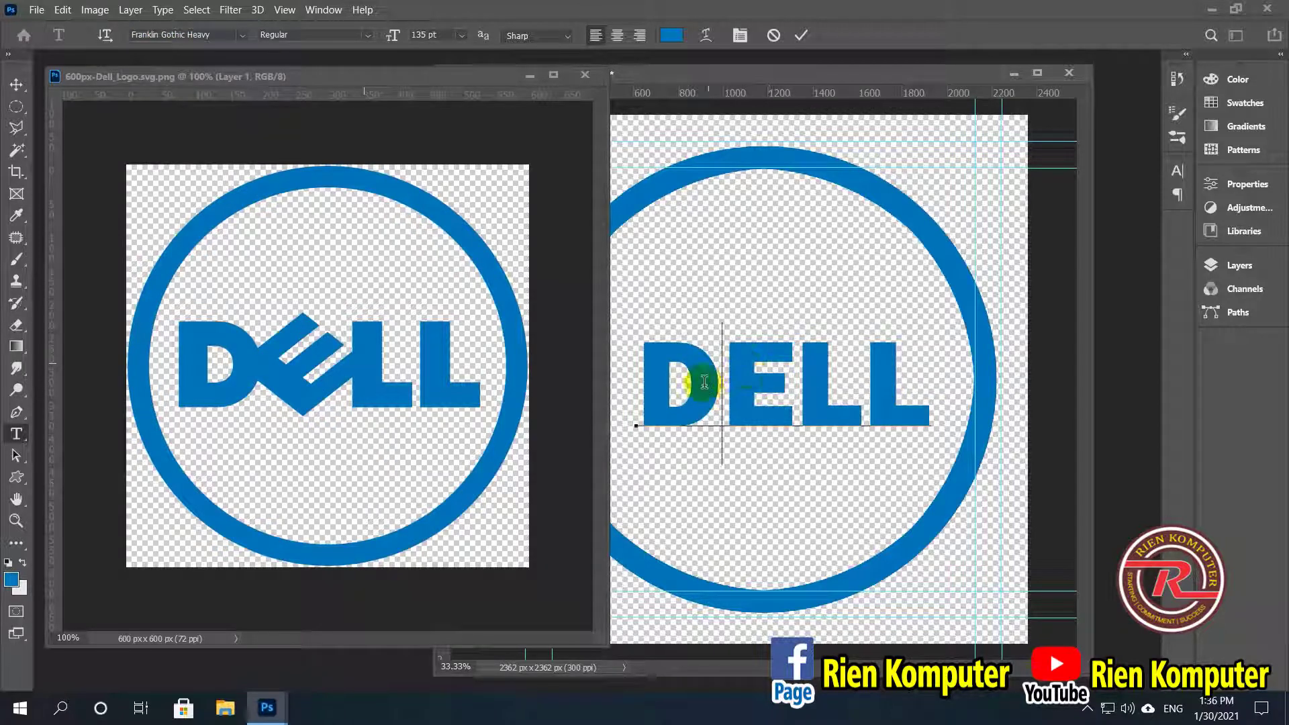
click(16, 85)
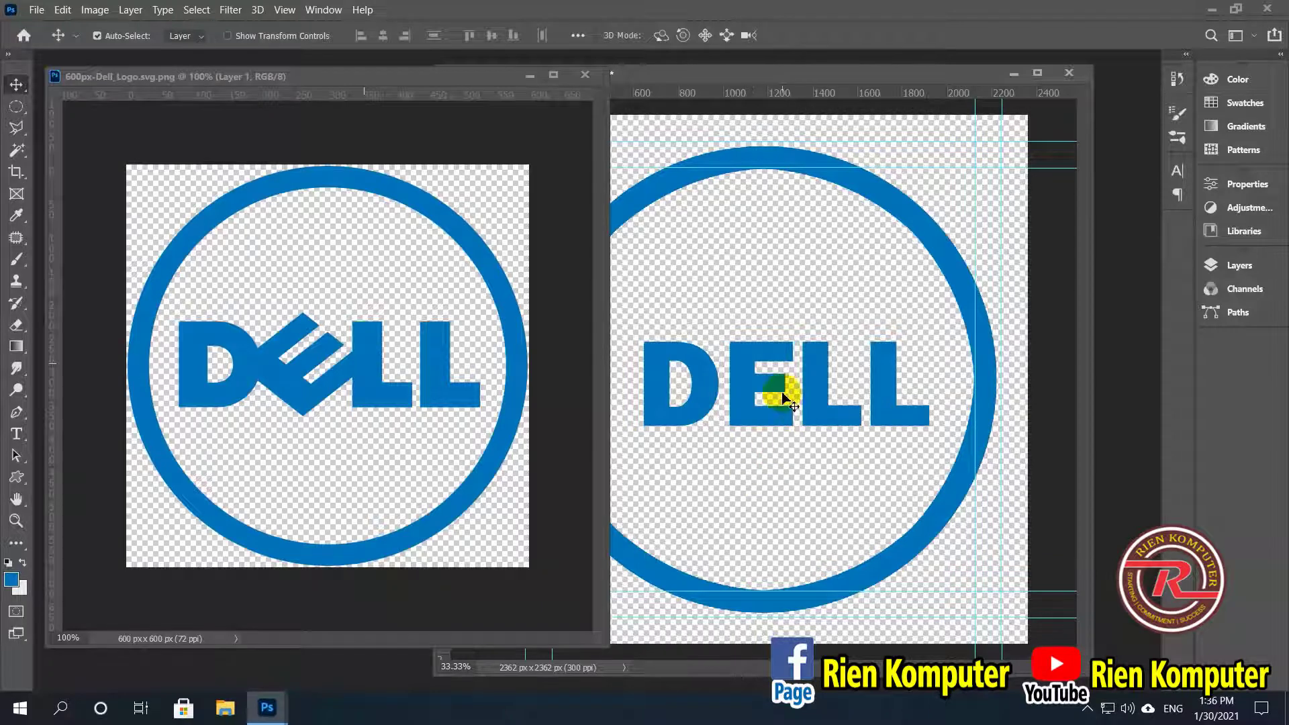
Step: Move the DELL text to the upper part of the ring and place a duplicate directly below it
drag(474, 78, 392, 73)
click(742, 300)
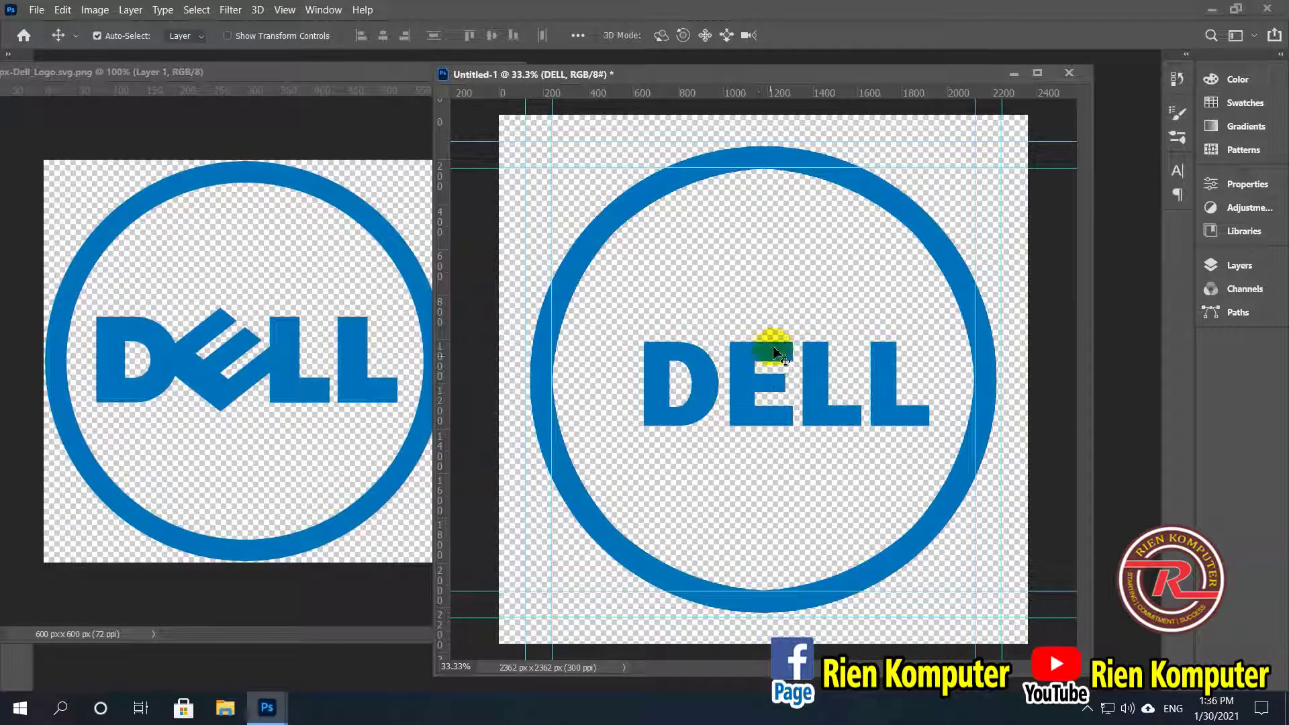
drag(760, 357, 760, 292)
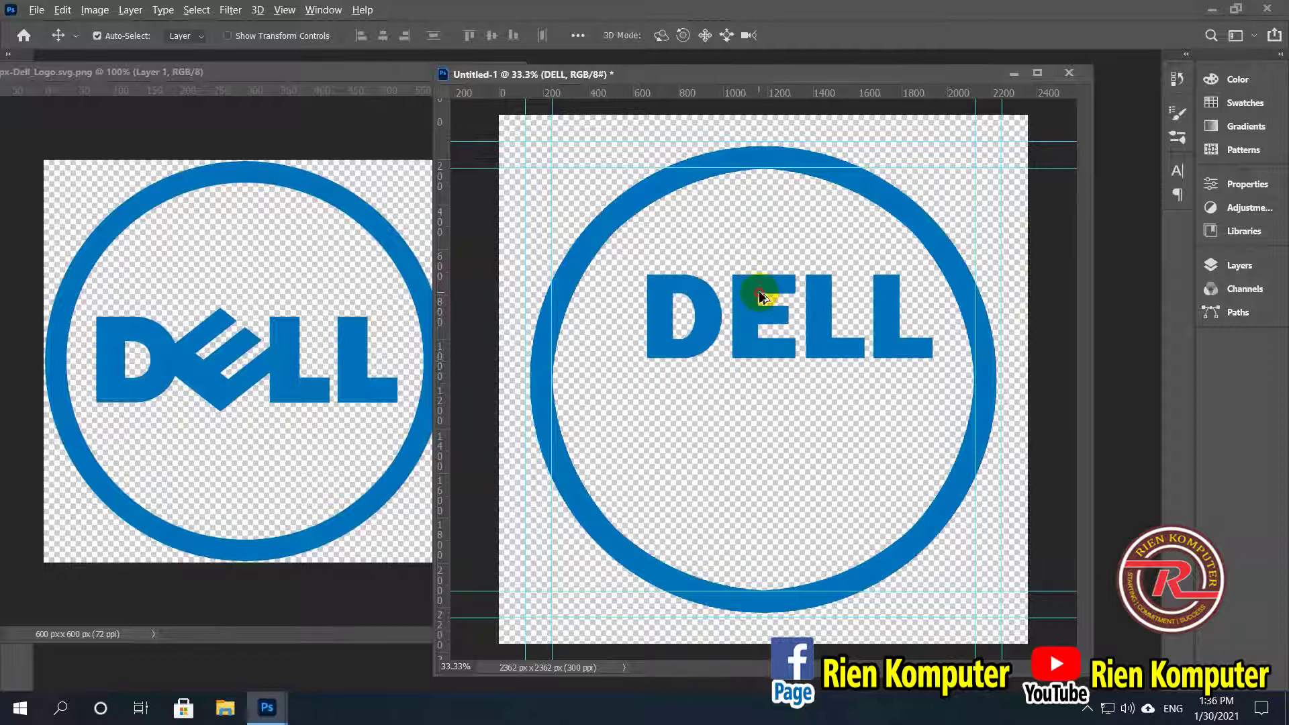
key(alt)
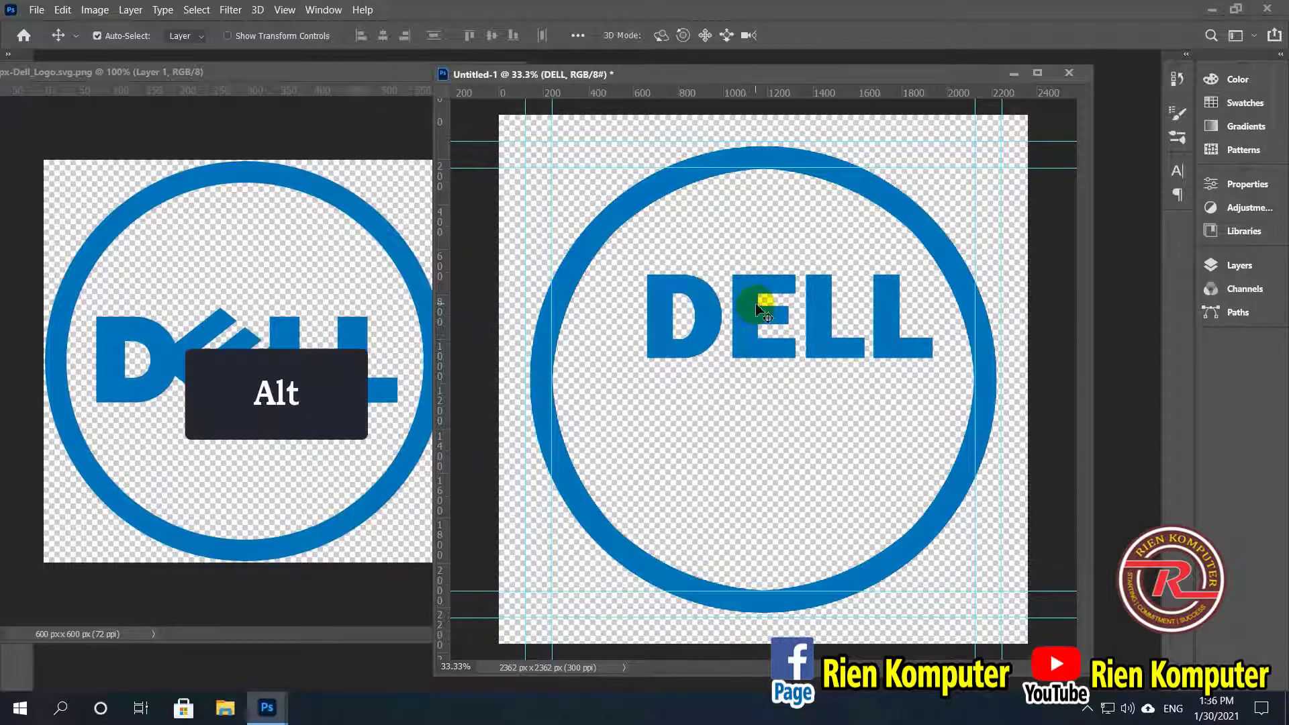
drag(759, 313, 760, 439)
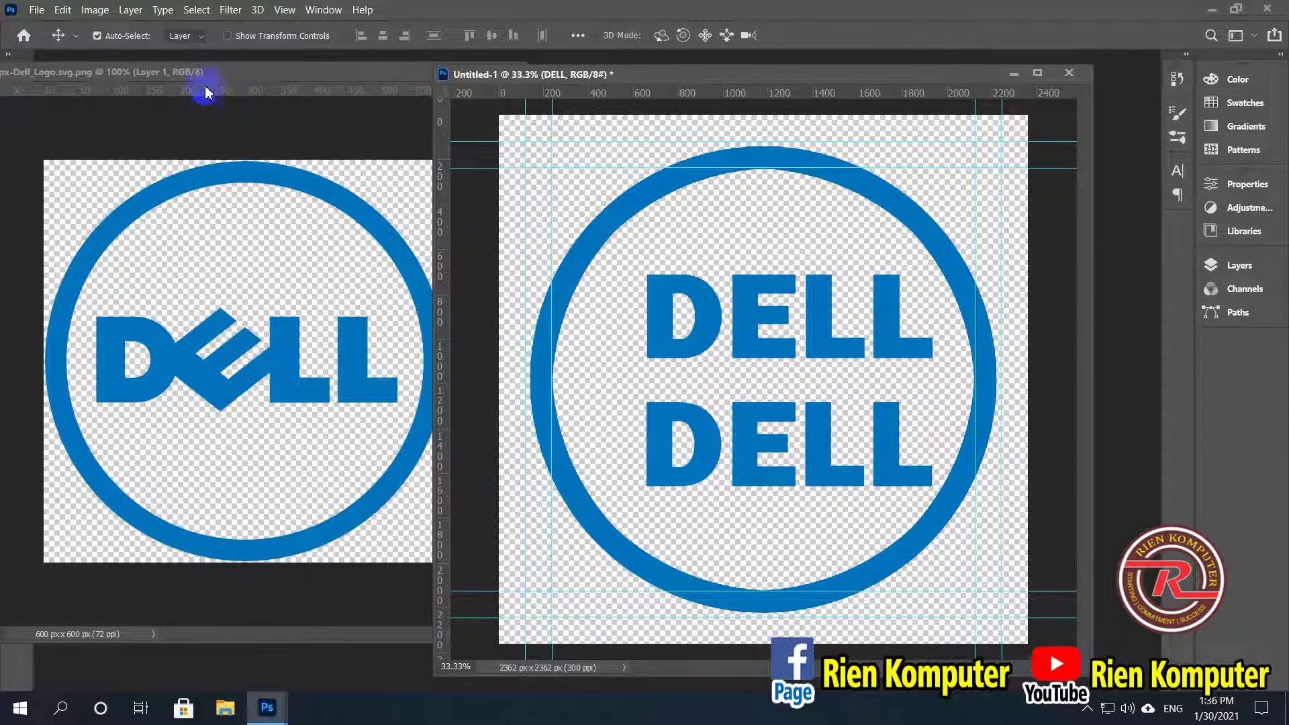
click(308, 82)
drag(308, 87, 331, 86)
click(721, 266)
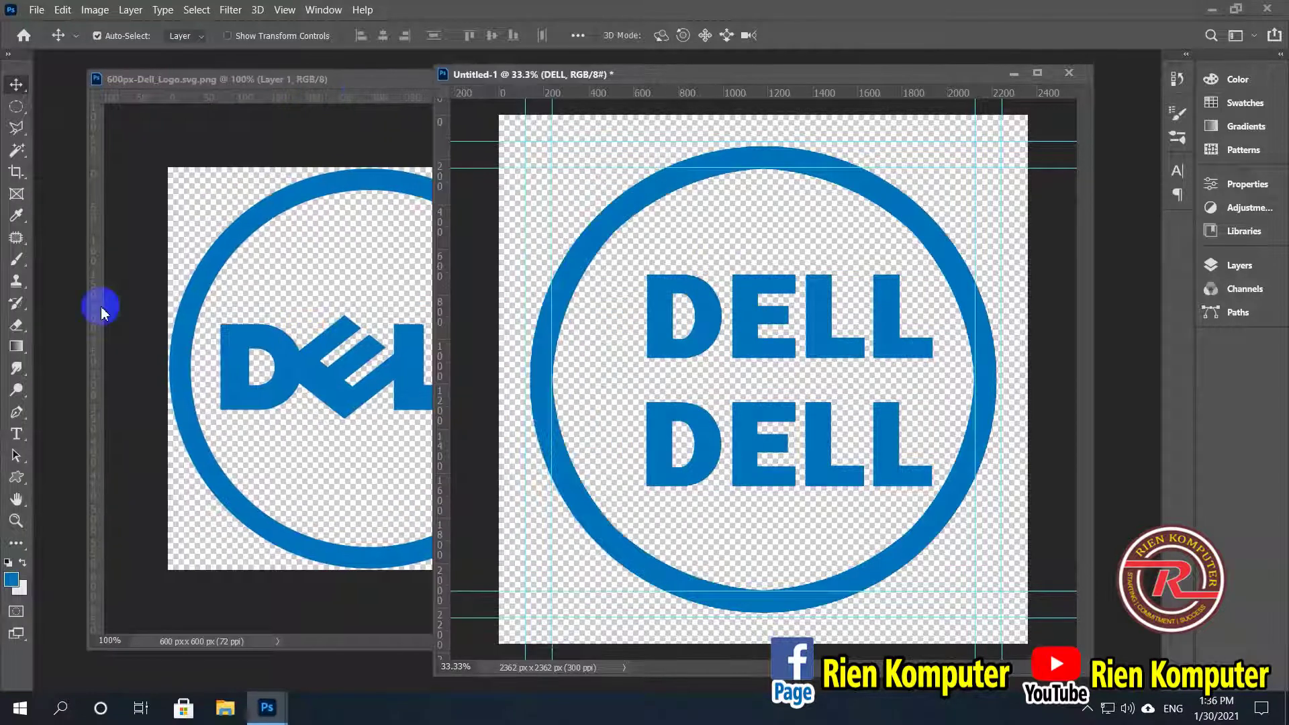
Step: Reduce the upper DELL text to the single letter E by deleting its other letters
click(16, 434)
drag(759, 314, 625, 317)
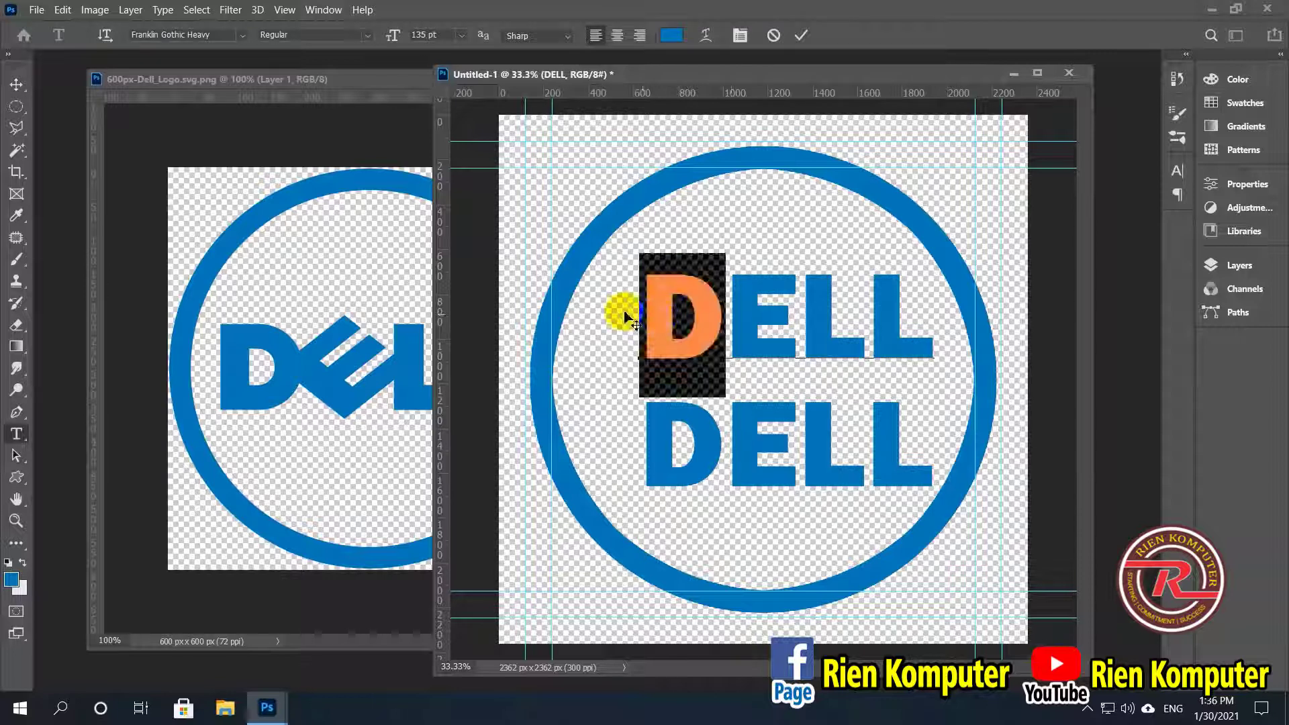
key(BackSpace)
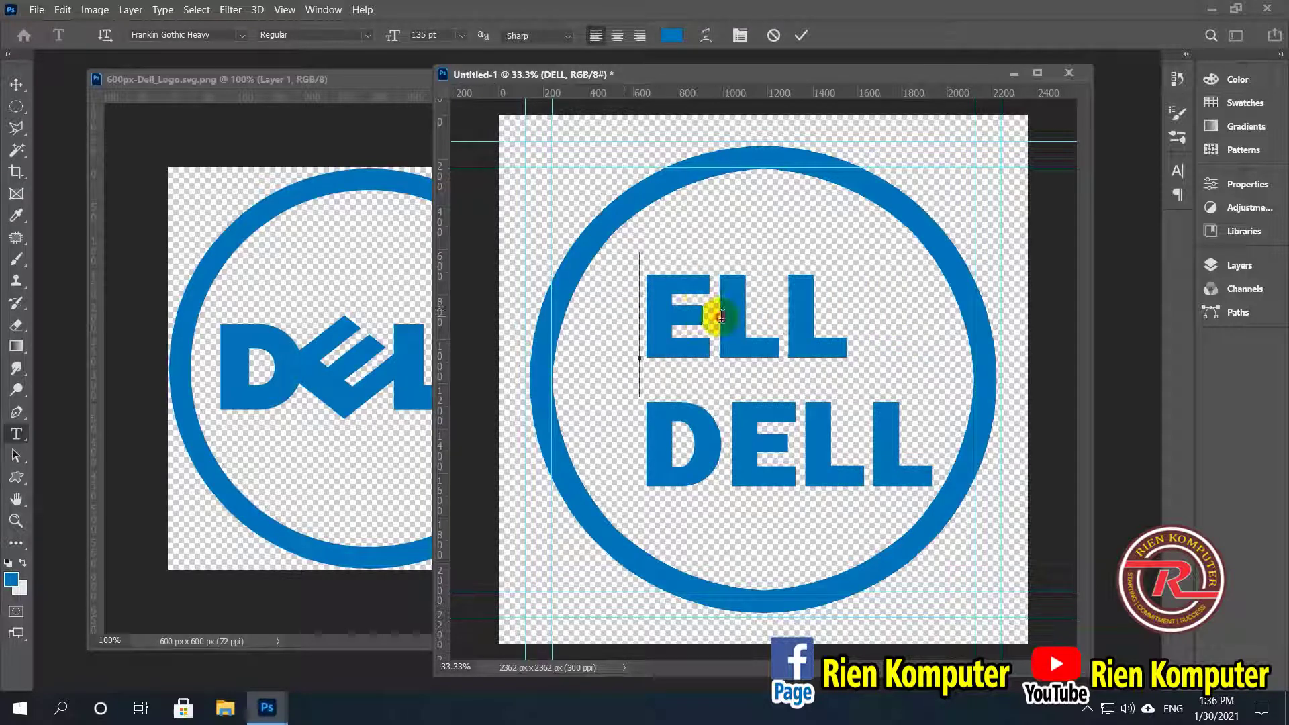
drag(714, 316, 866, 310)
key(BackSpace)
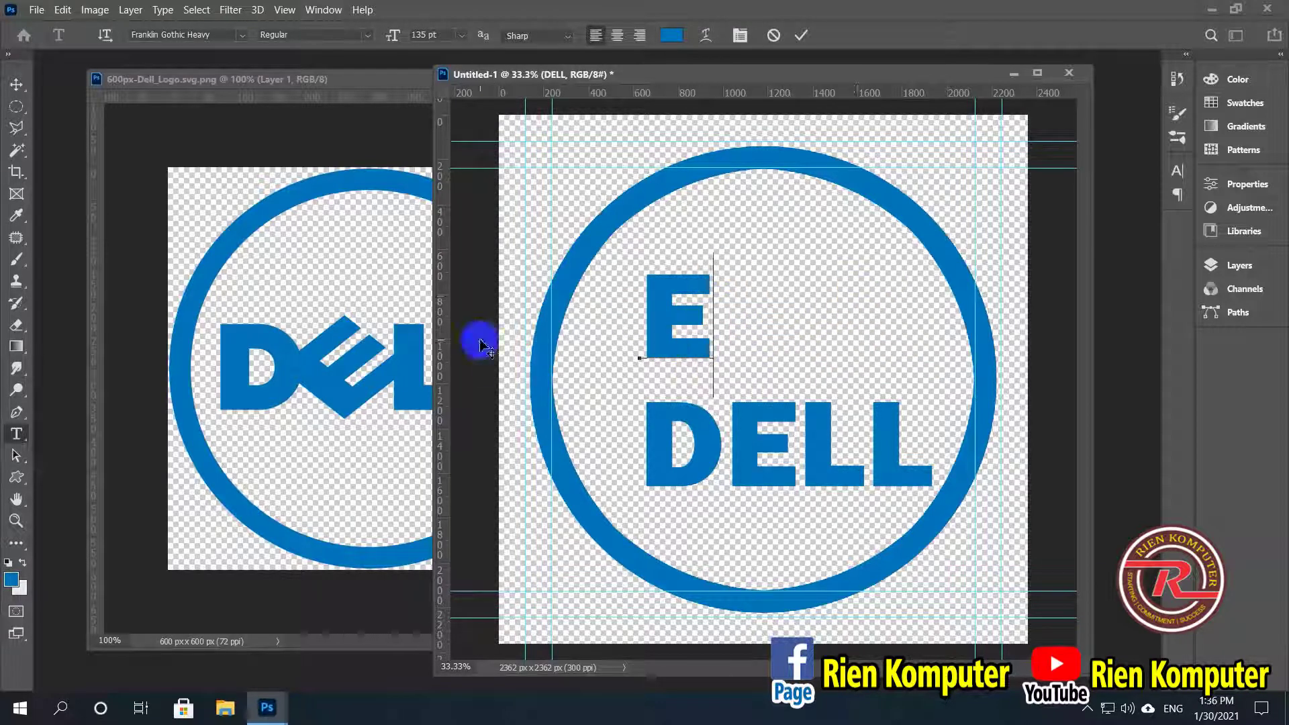
Step: Duplicate the remaining DELL text so two copies sit one below the other, and move the E above them near the ring's top
click(17, 85)
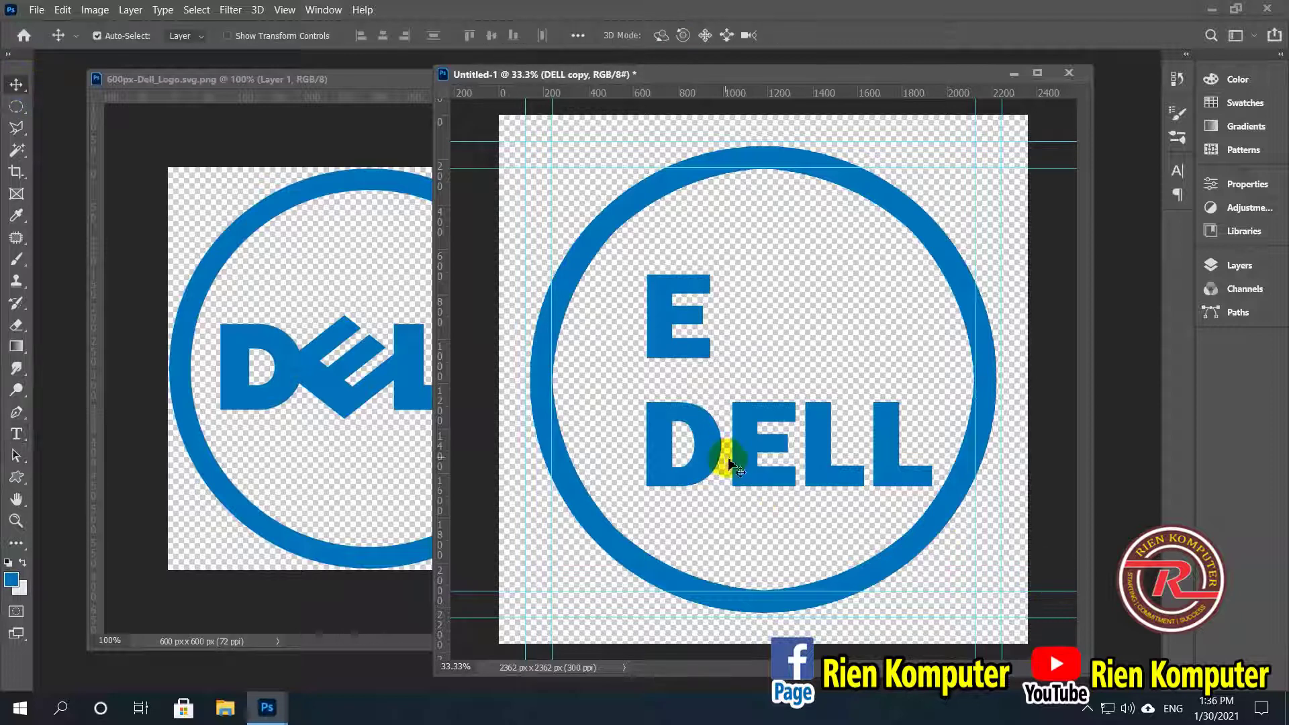
drag(728, 445, 752, 507)
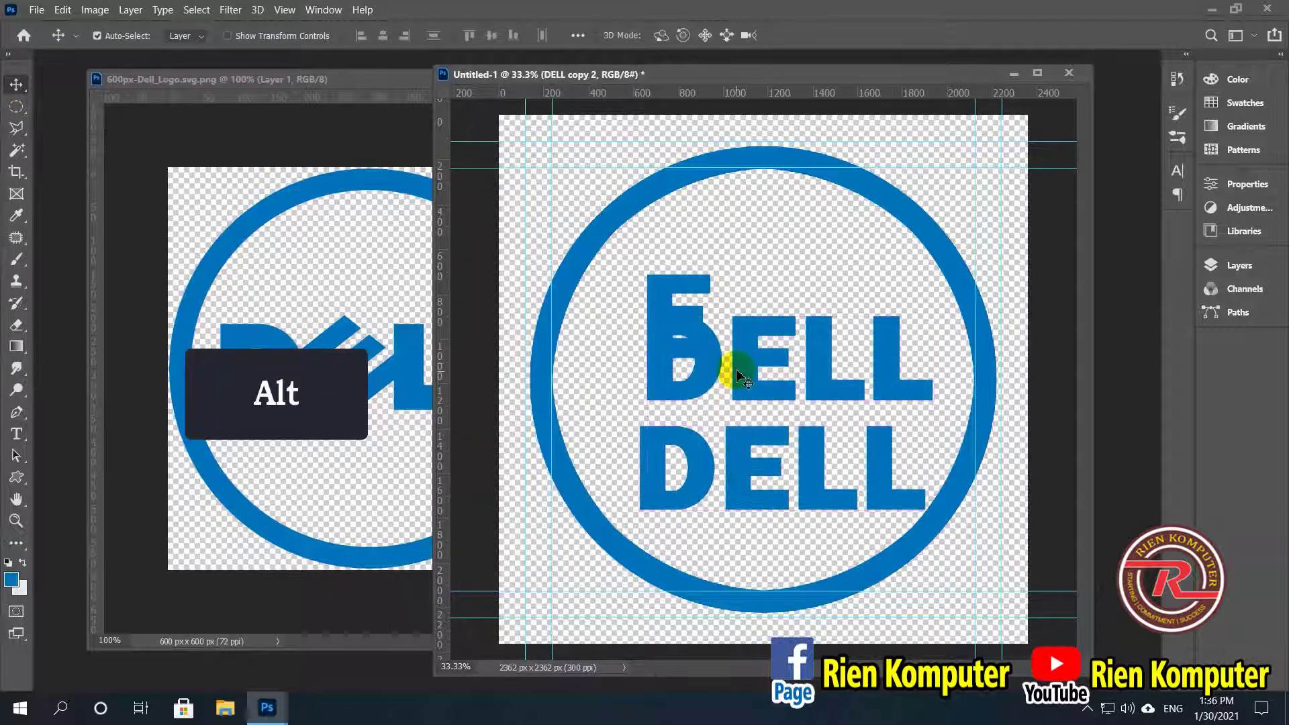
drag(678, 288, 698, 198)
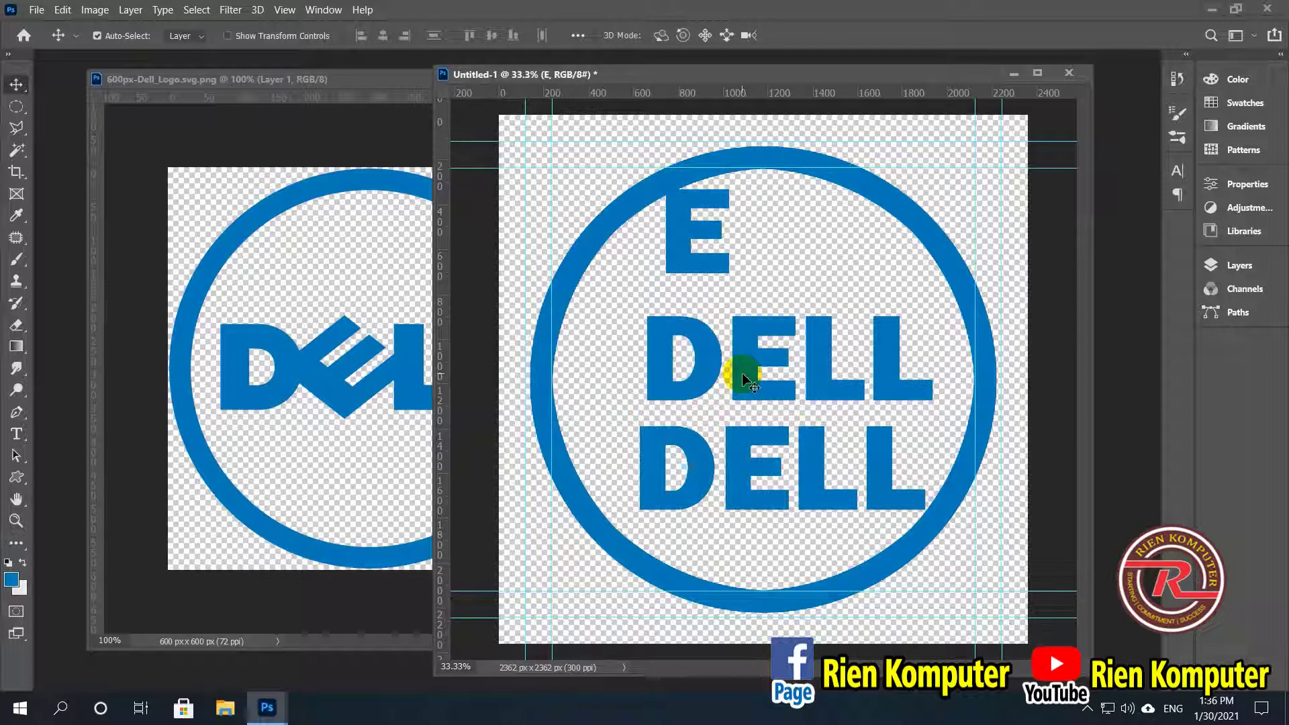
Step: Delete the letters D and E from the middle DELL text, leaving LL
click(745, 382)
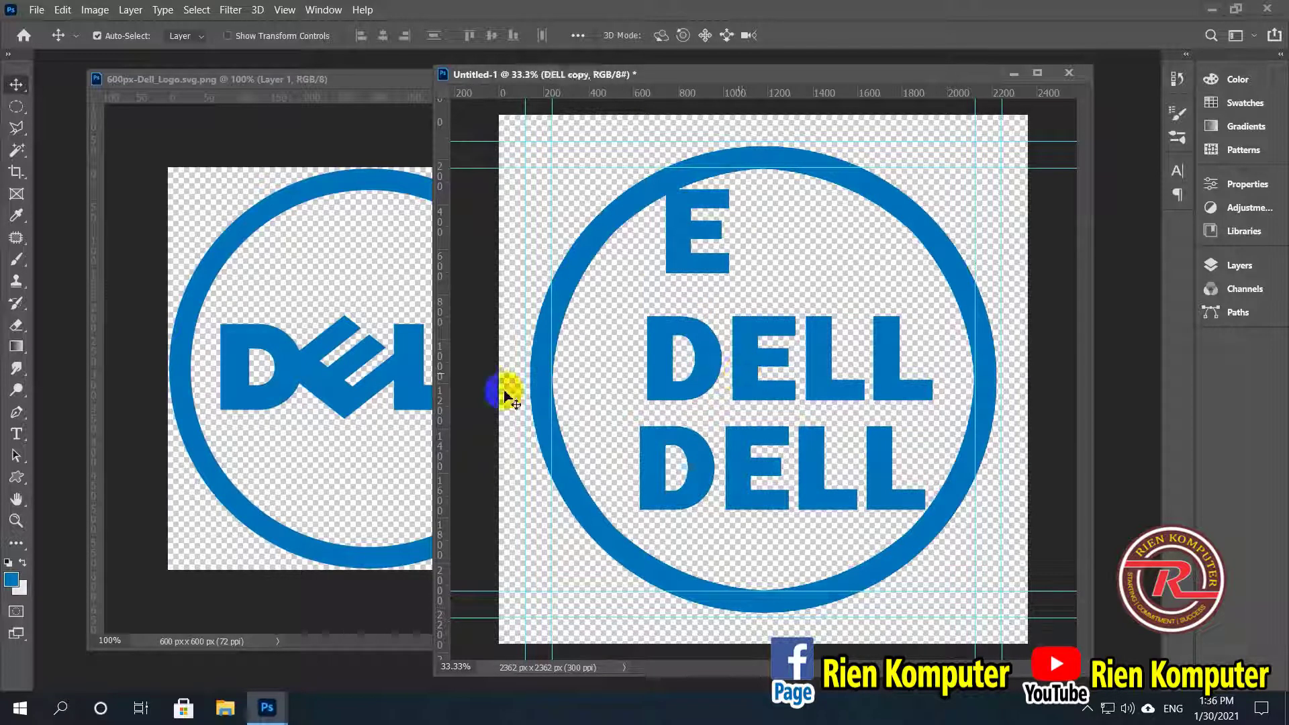
click(20, 436)
drag(782, 353, 603, 351)
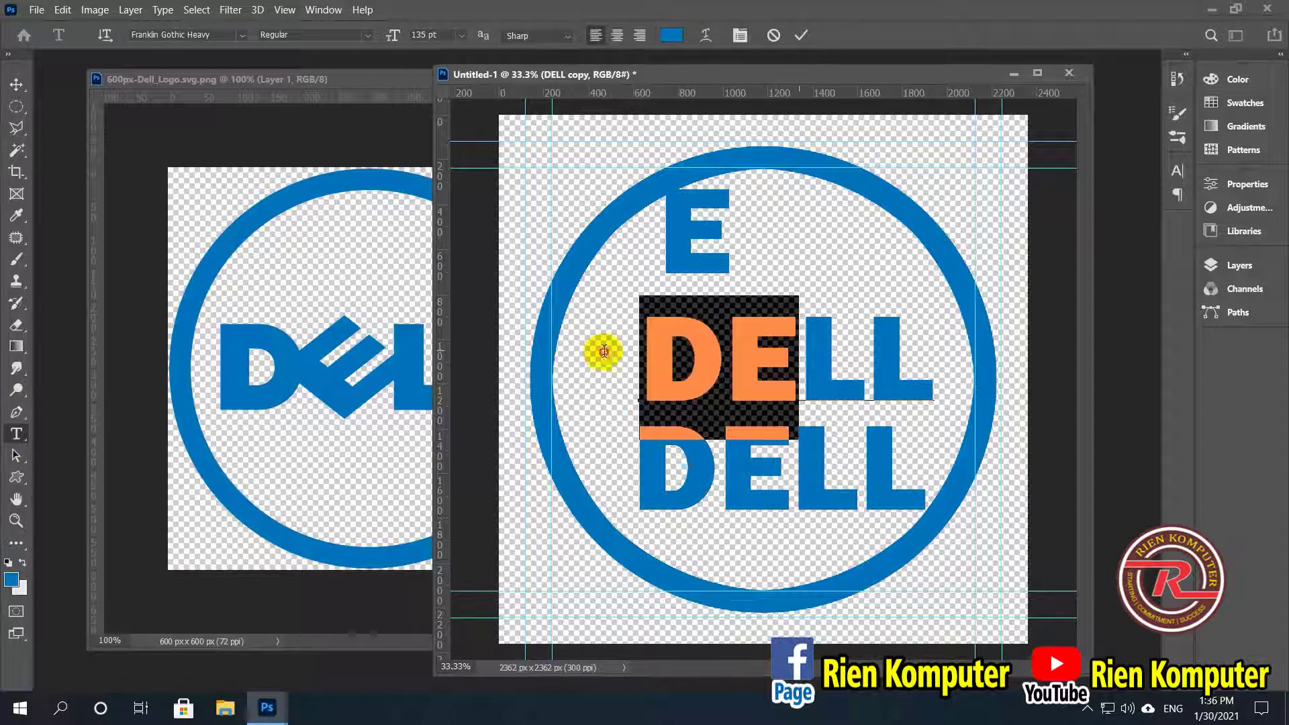
key(BackSpace)
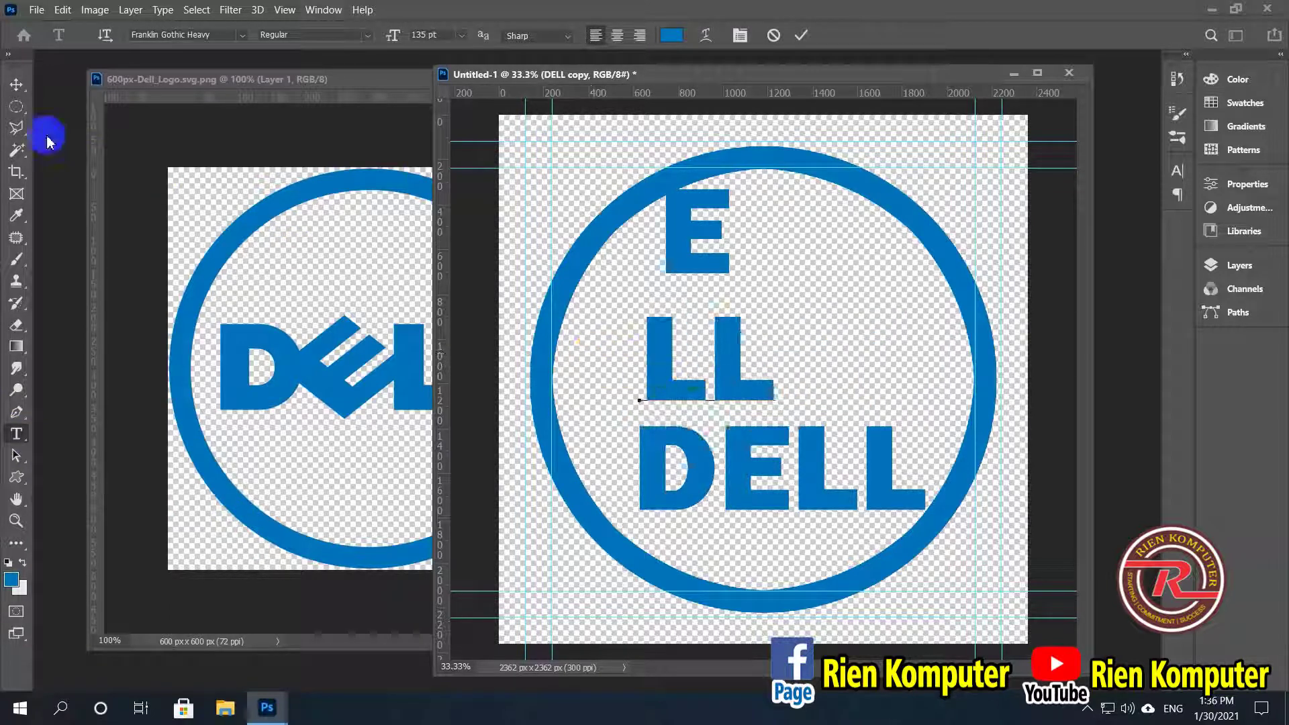
click(17, 84)
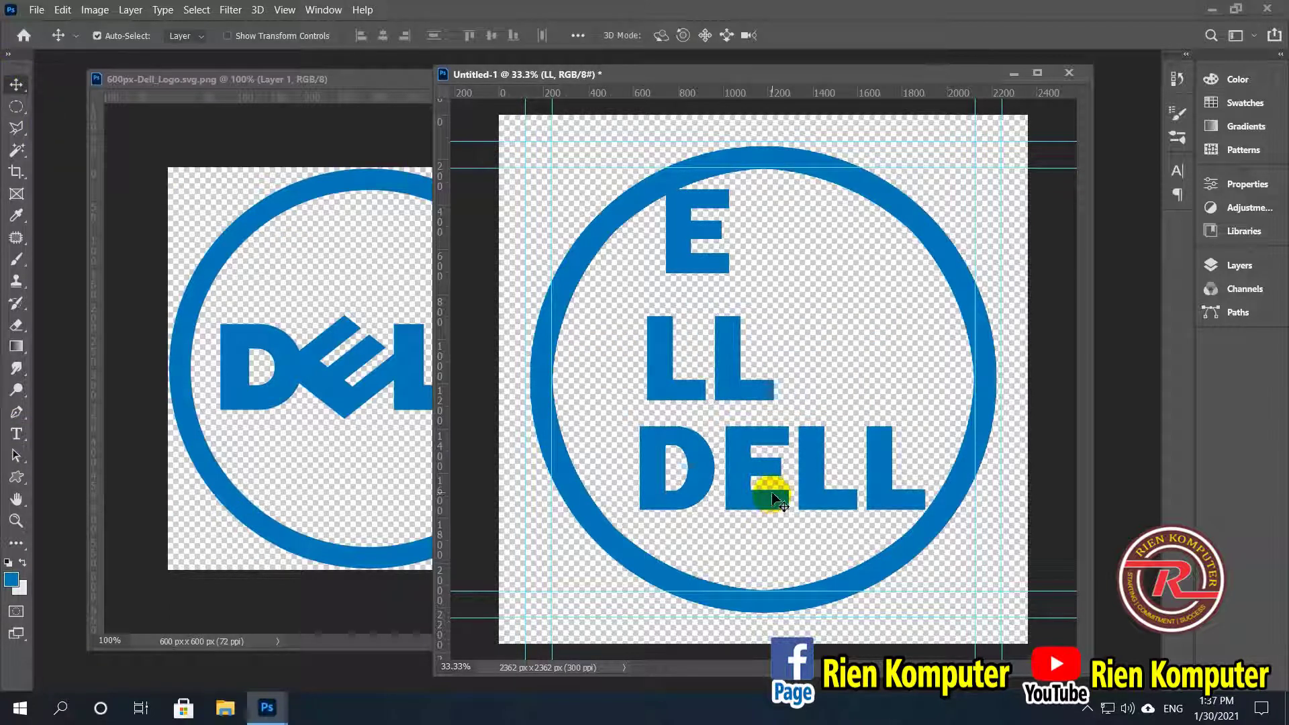
Step: Delete the letters ELL from the lowest DELL text, leaving only the D
double_click(767, 488)
drag(717, 483, 978, 454)
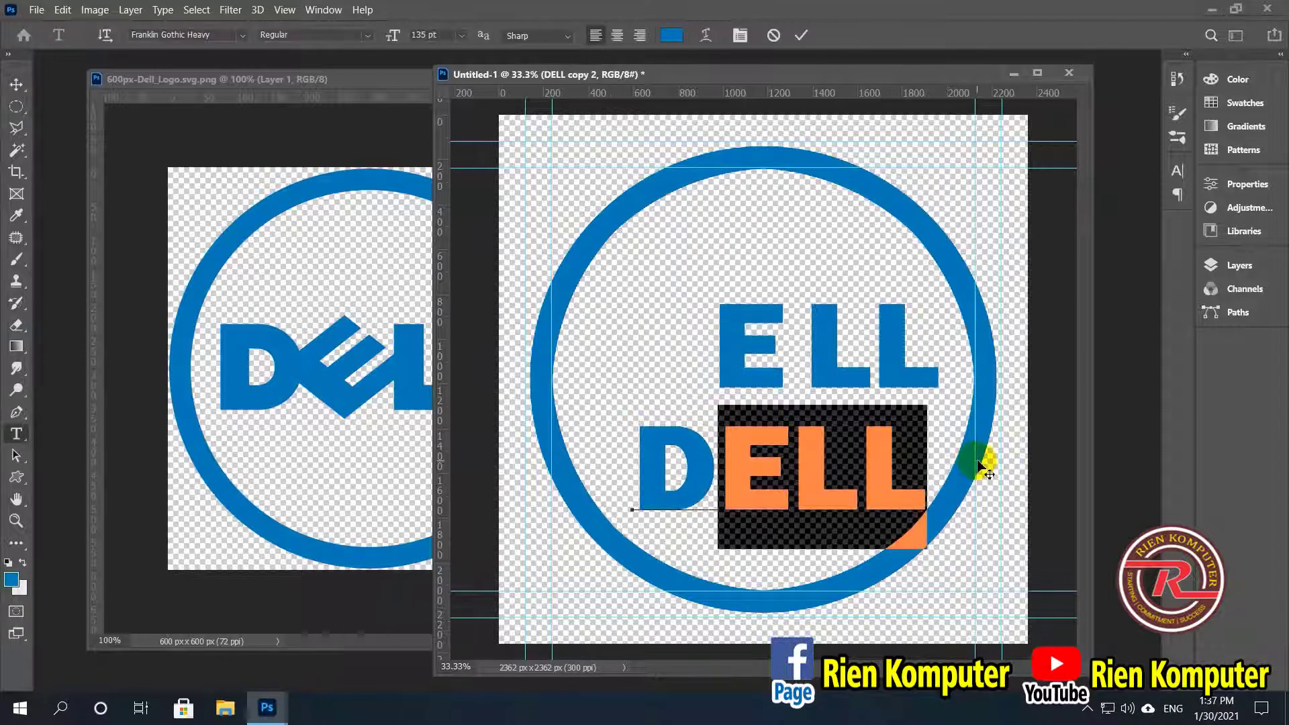
key(BackSpace)
click(17, 84)
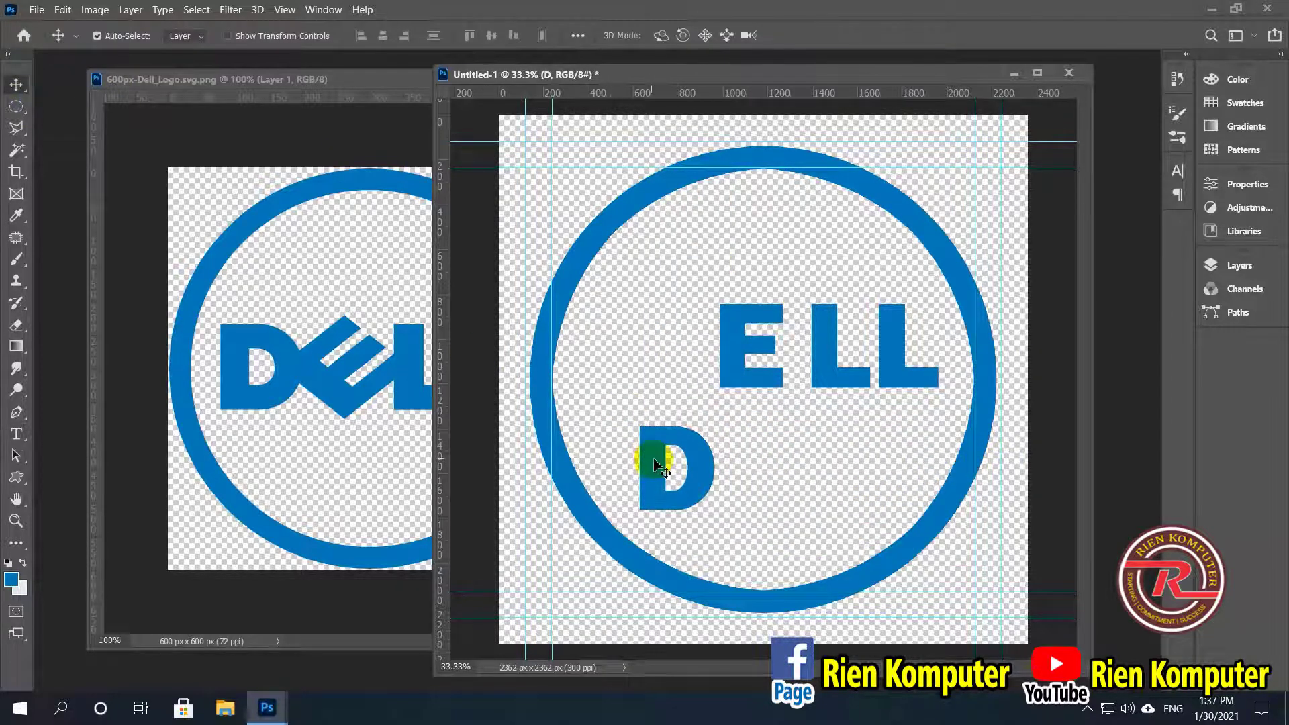
Step: Arrange the separate D, E and LL text layers in one row spelling DELL across the middle of the ring
drag(655, 452, 629, 329)
drag(758, 348, 751, 374)
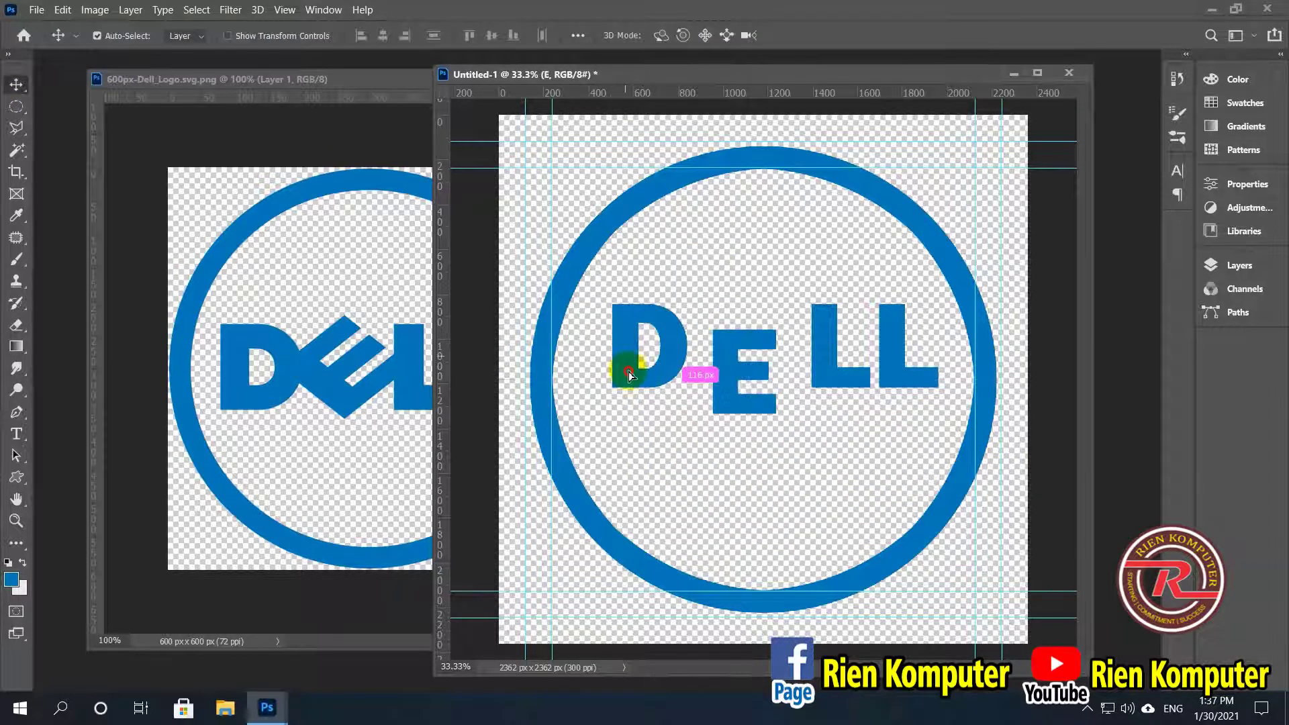
drag(625, 365, 628, 398)
drag(820, 359, 744, 411)
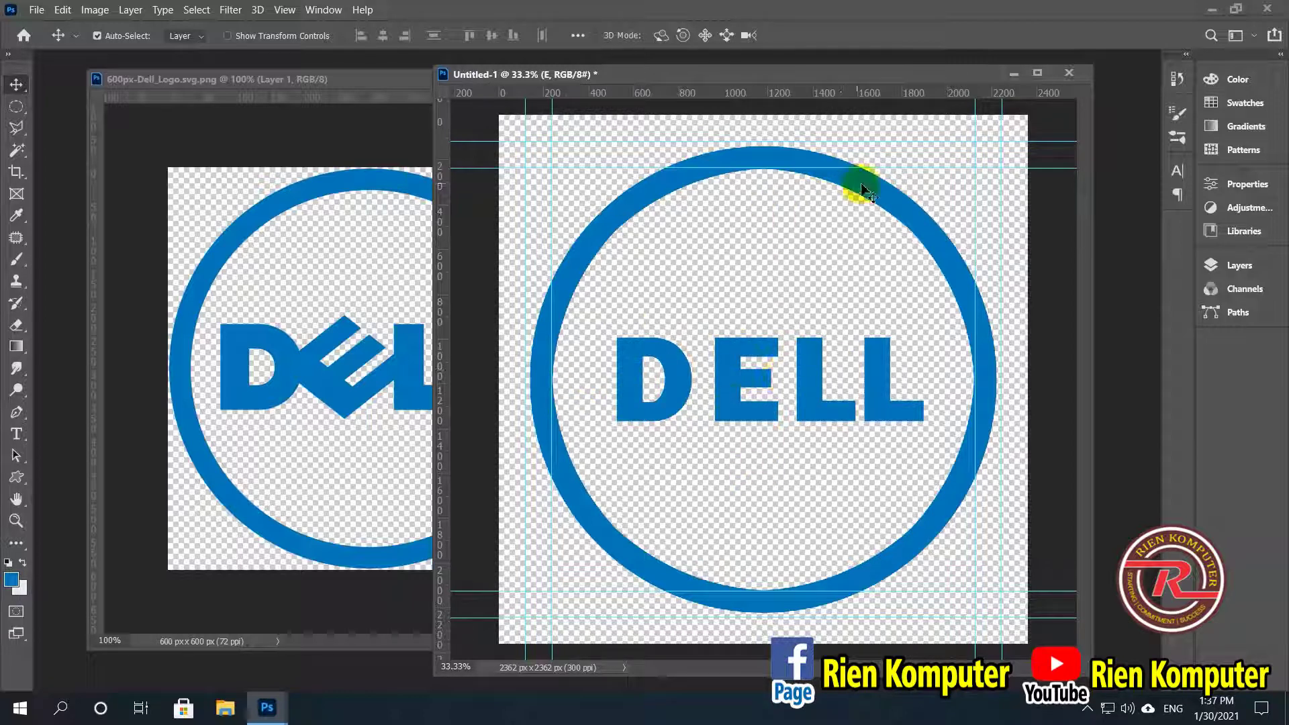
Step: Move the blue ring against the upper-left outer guides and enlarge it to about 101.9% so it fits the outer guide square
drag(864, 186, 859, 180)
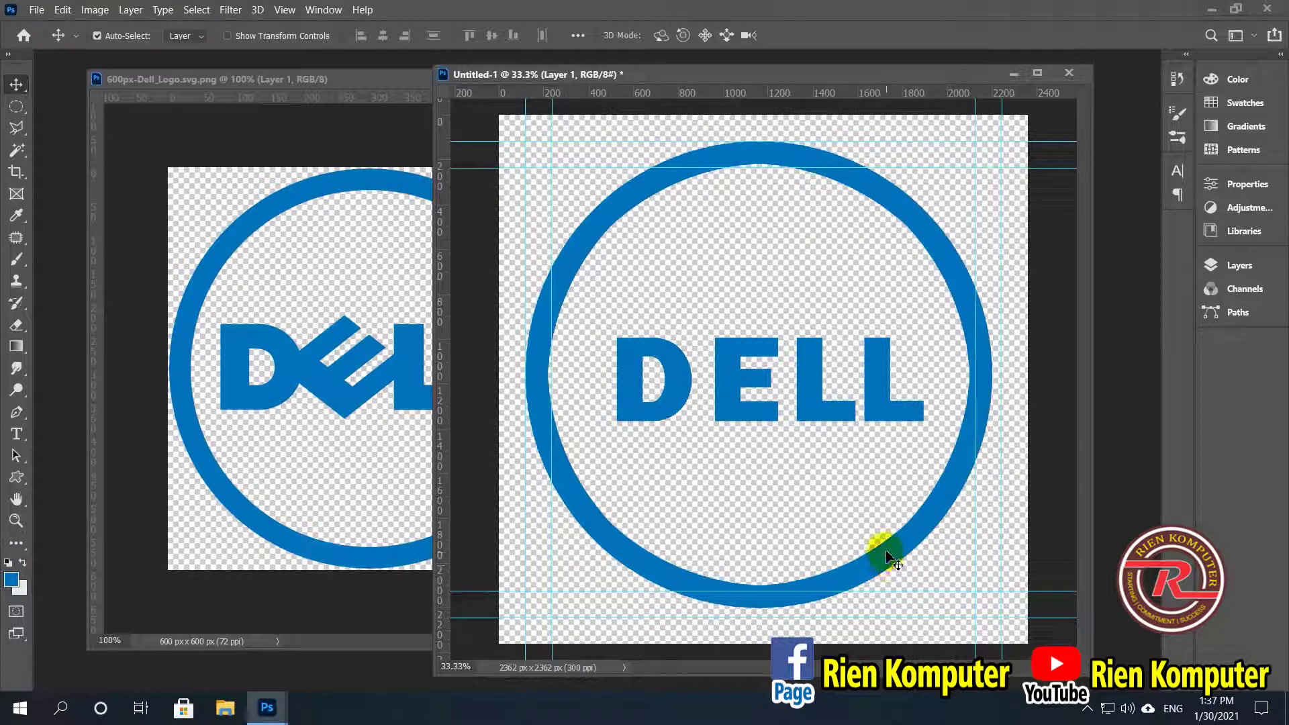
key(ctrl+t)
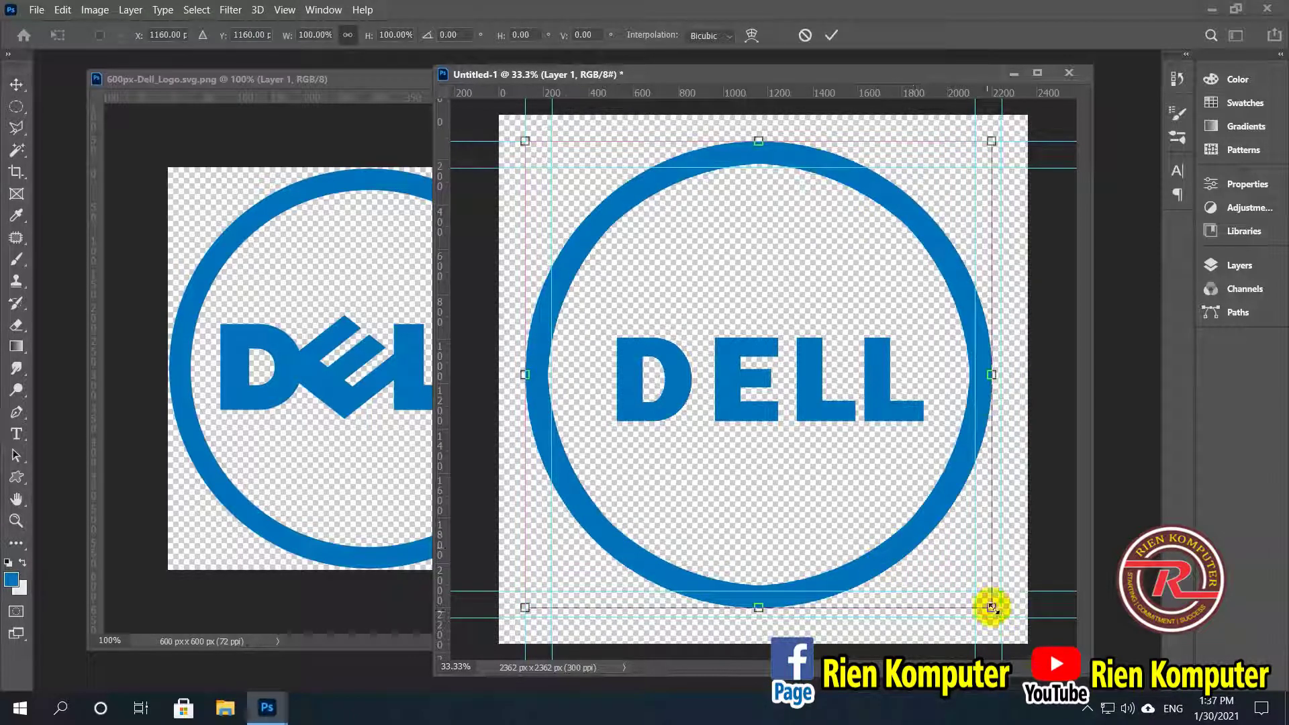
drag(992, 607, 1000, 616)
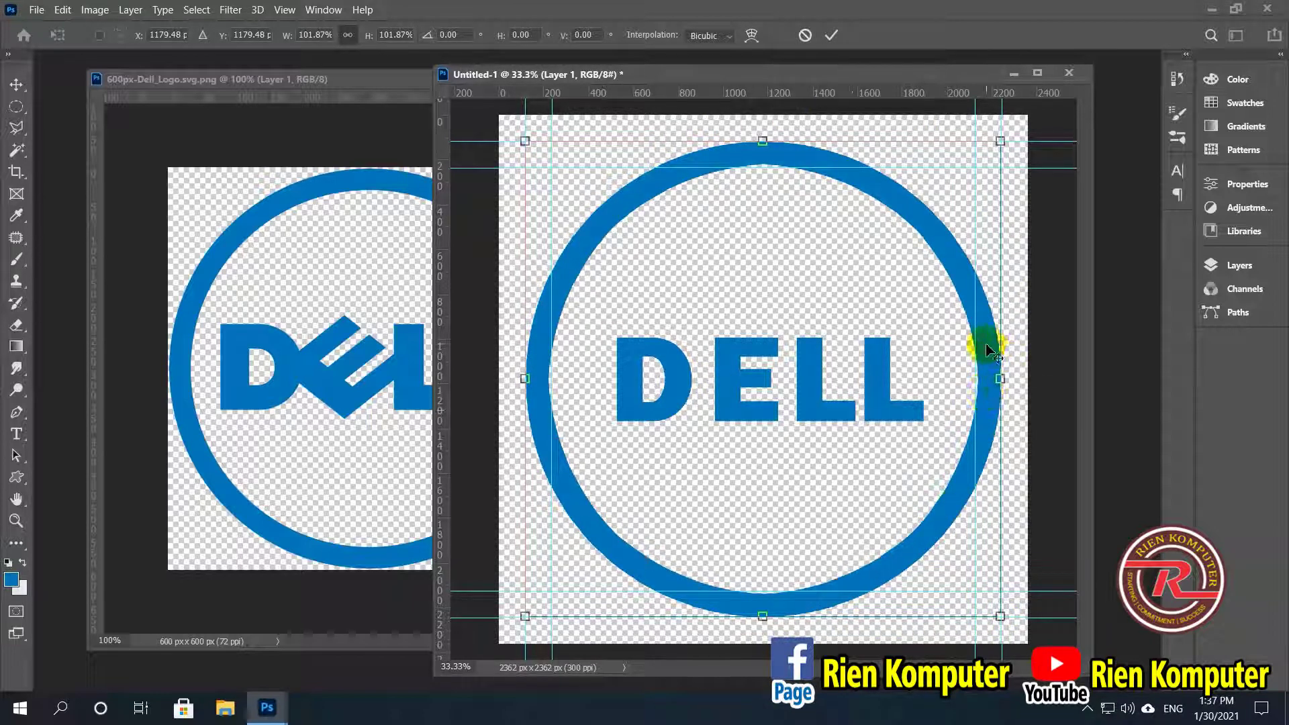
key(Return)
Step: Add a horizontal guide through the ring's vertical centre, using the ring's transform box as reference
key(ctrl+t)
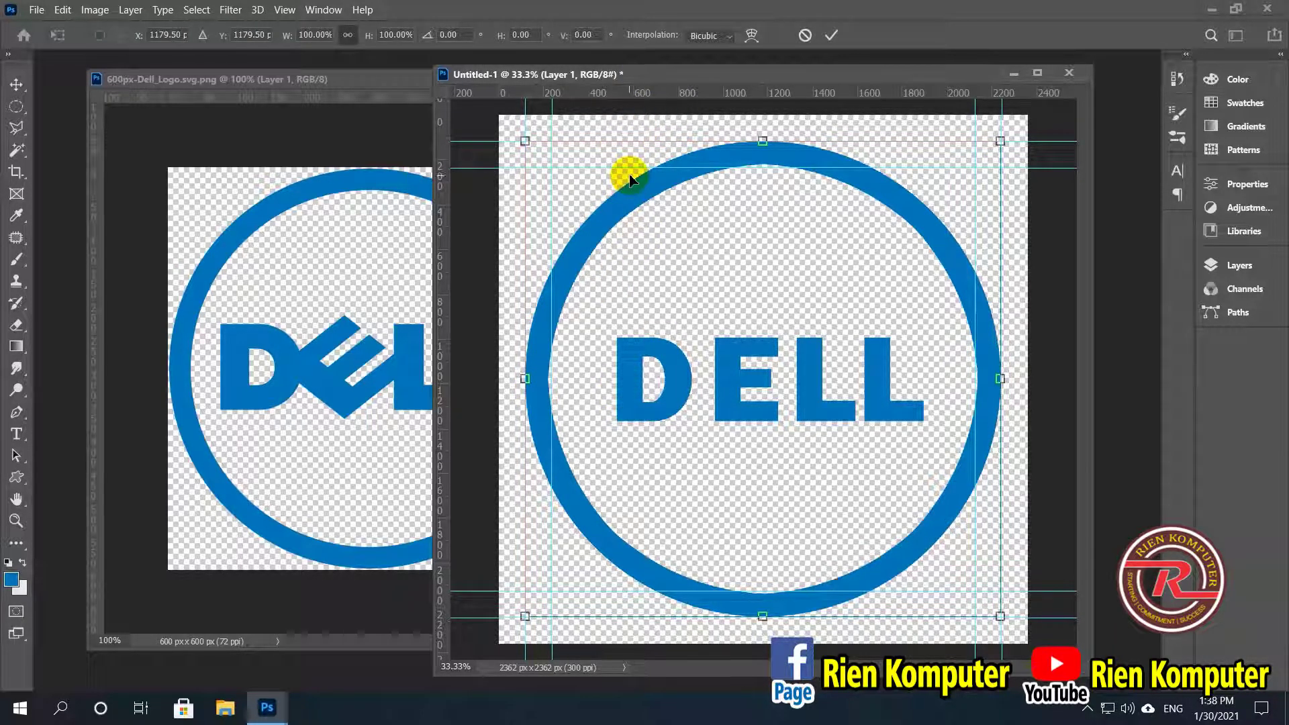
drag(631, 99, 703, 98)
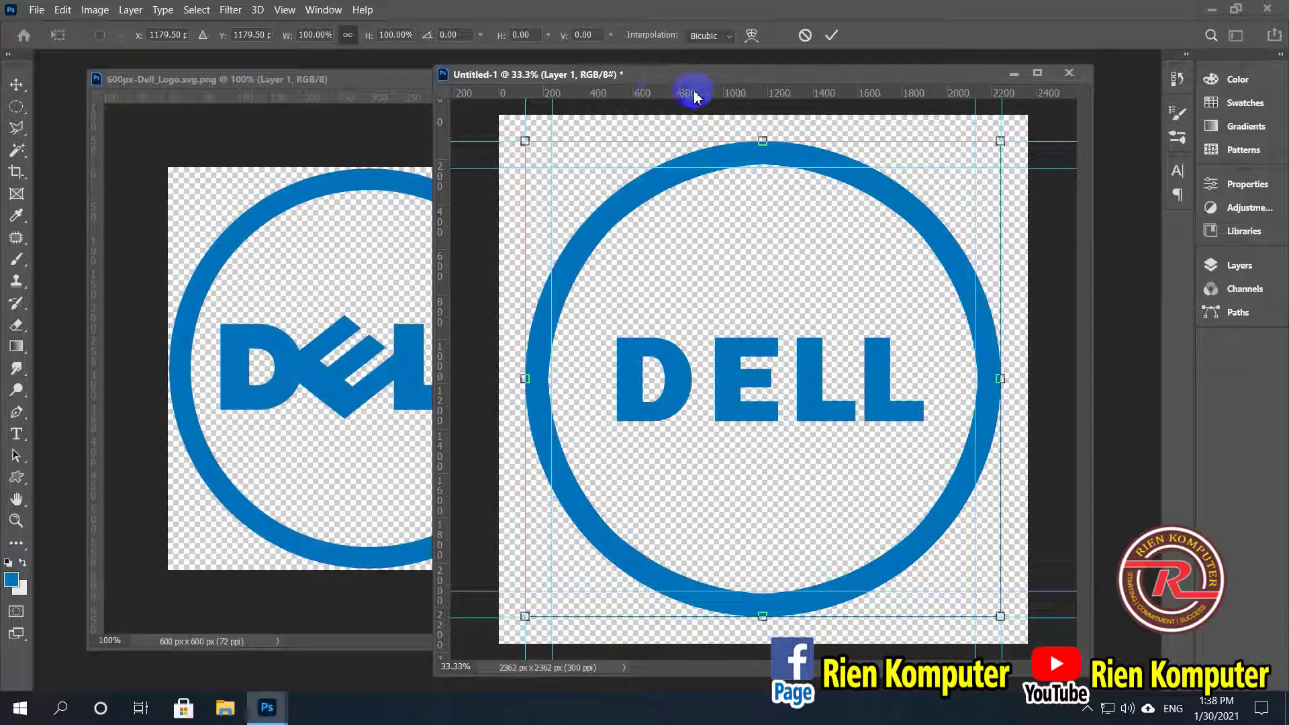
key(ctrl+r)
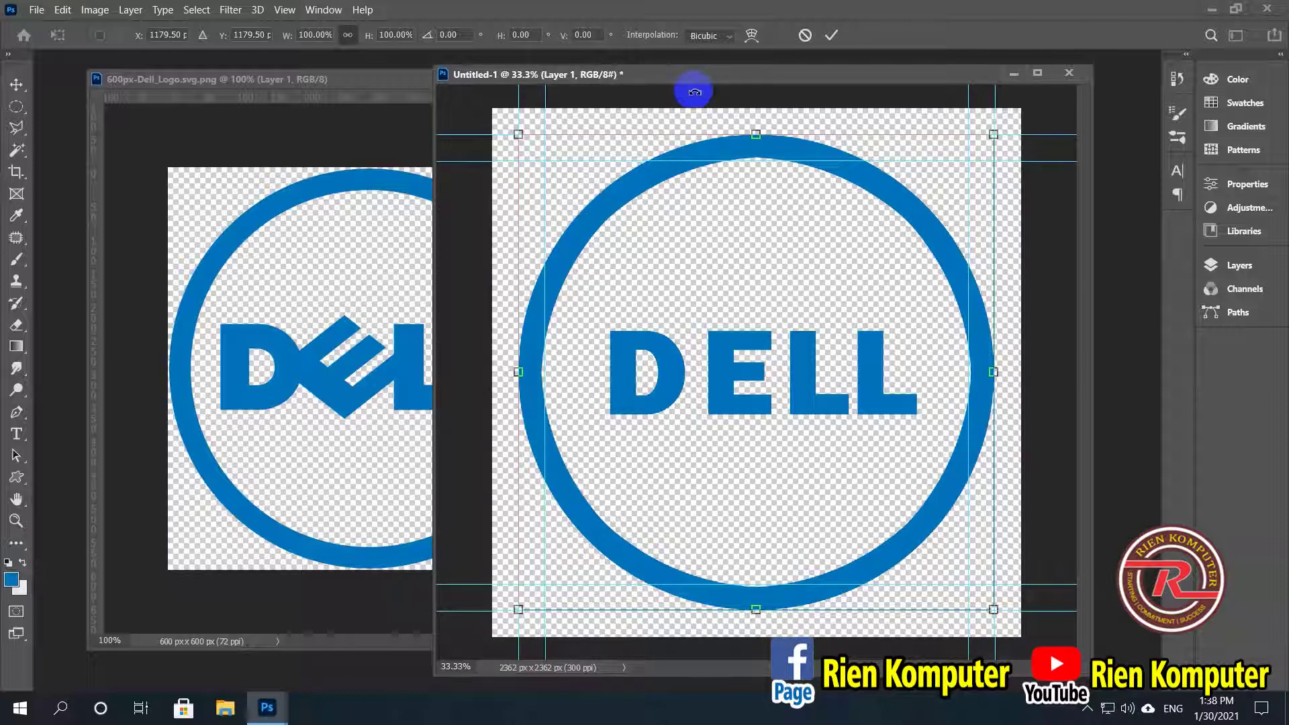
key(ctrl+r)
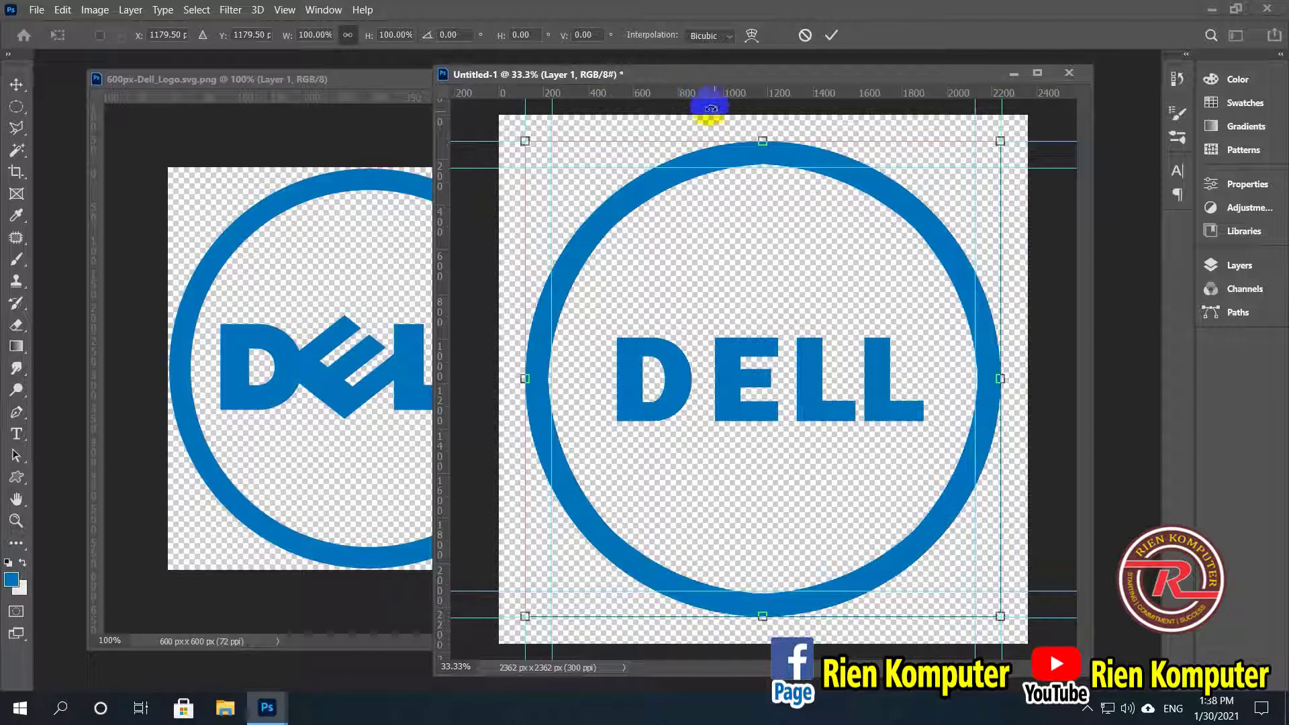
drag(698, 95, 707, 378)
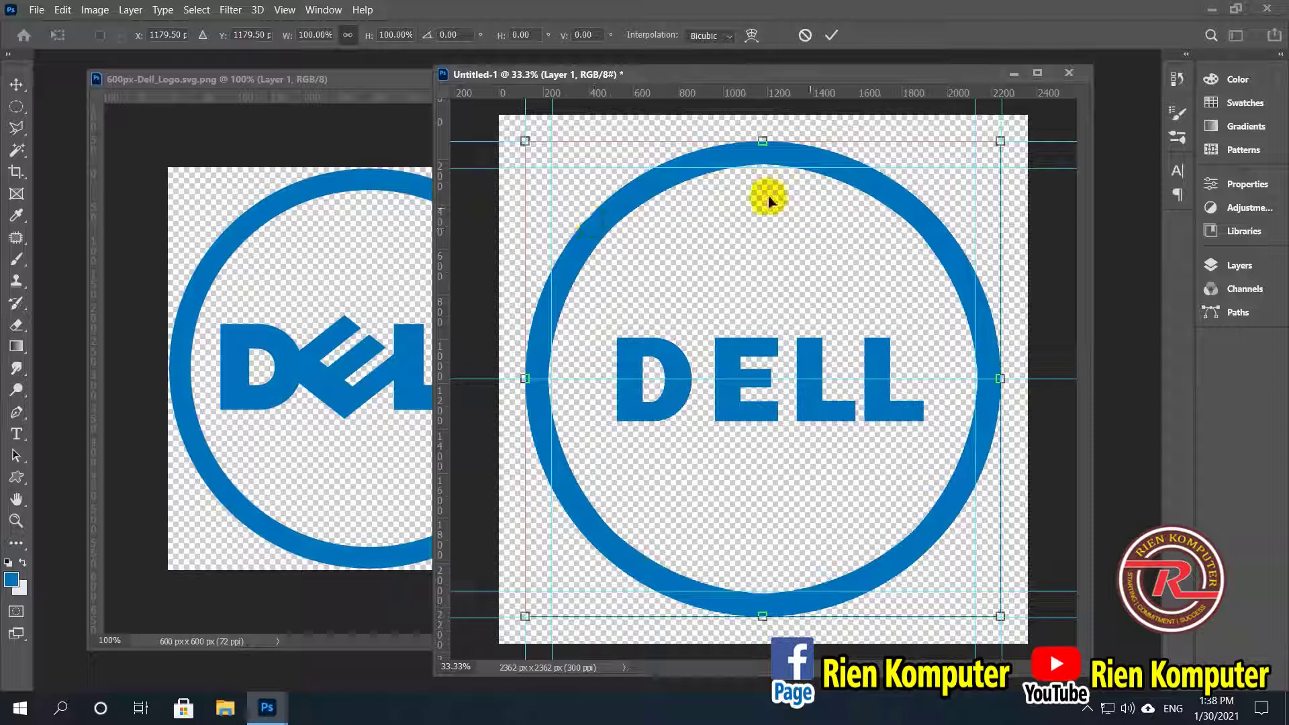
click(612, 229)
key(Return)
Step: Compare the letter spacing with the original logo and move the letter D closer to the E
click(663, 405)
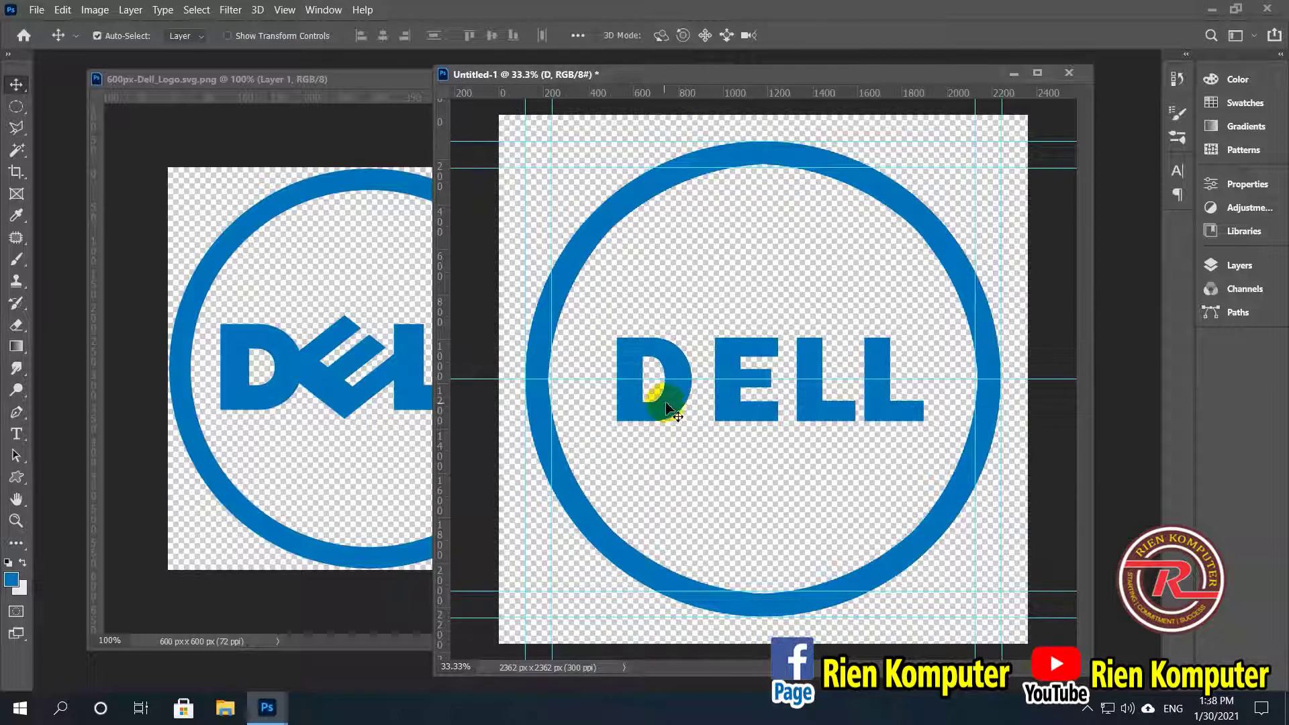
click(712, 411)
click(374, 201)
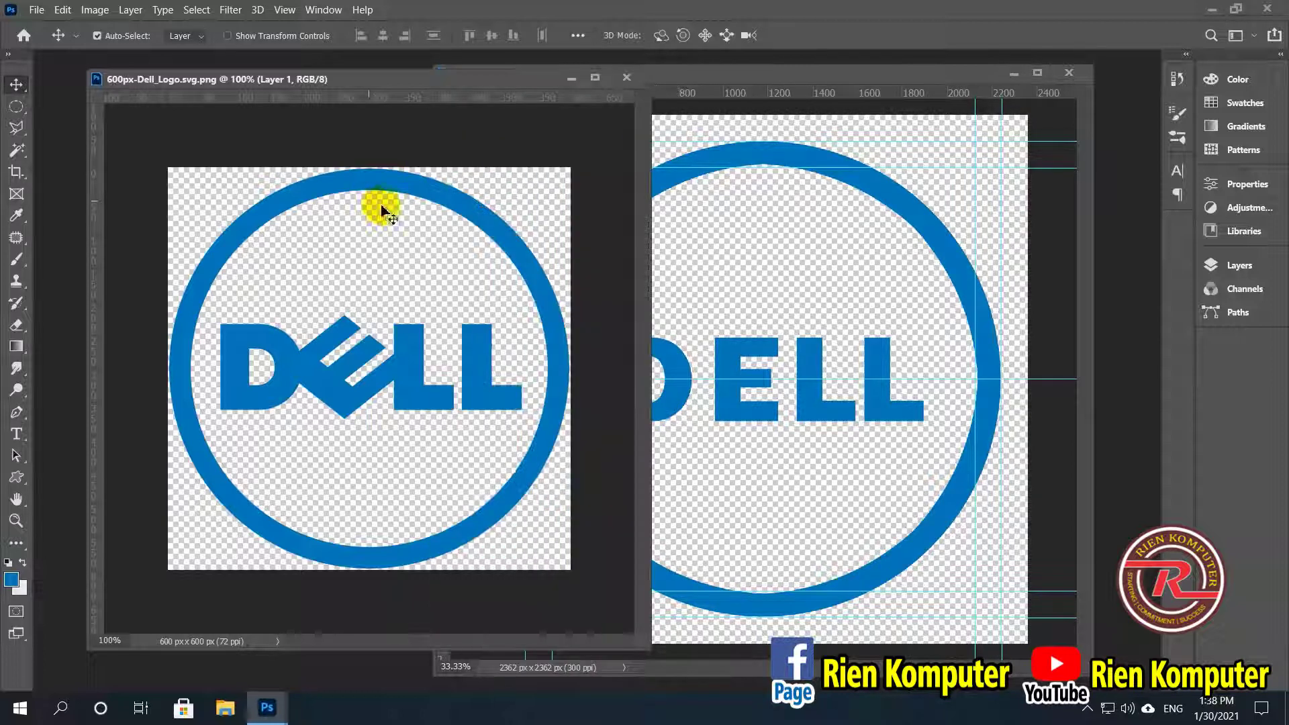
click(699, 417)
click(676, 403)
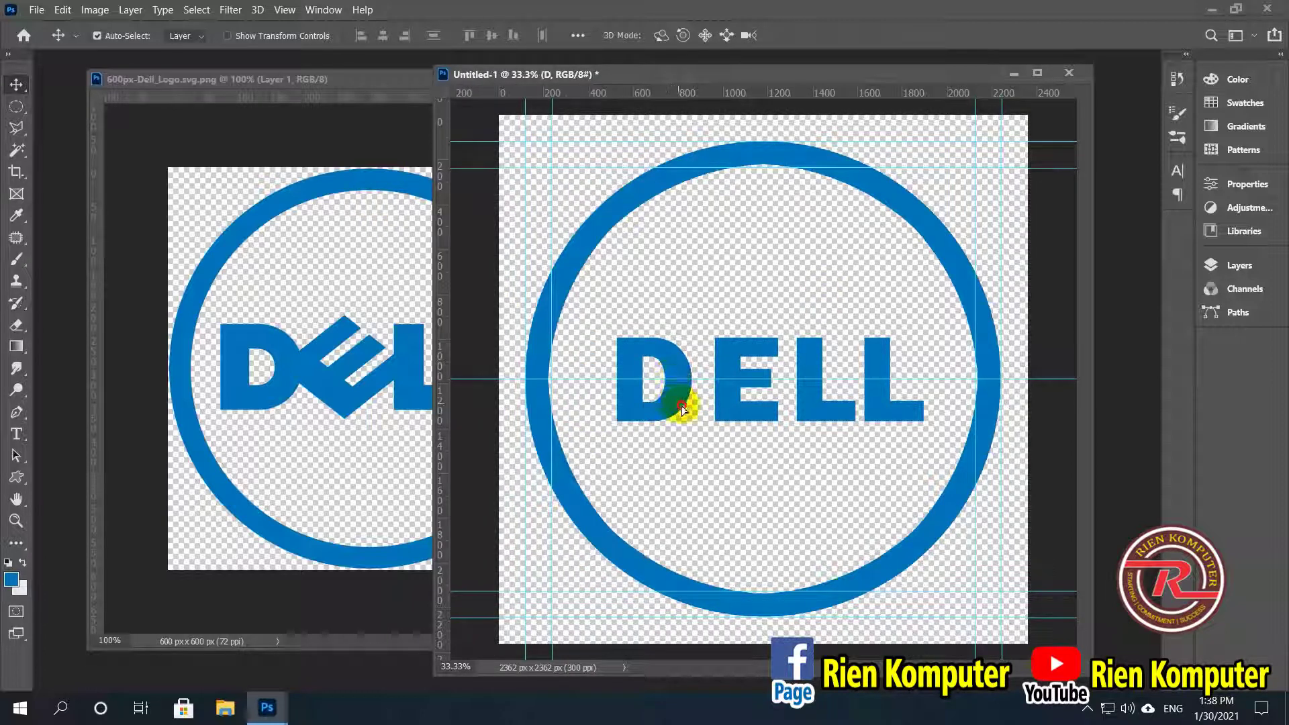
drag(682, 406, 690, 405)
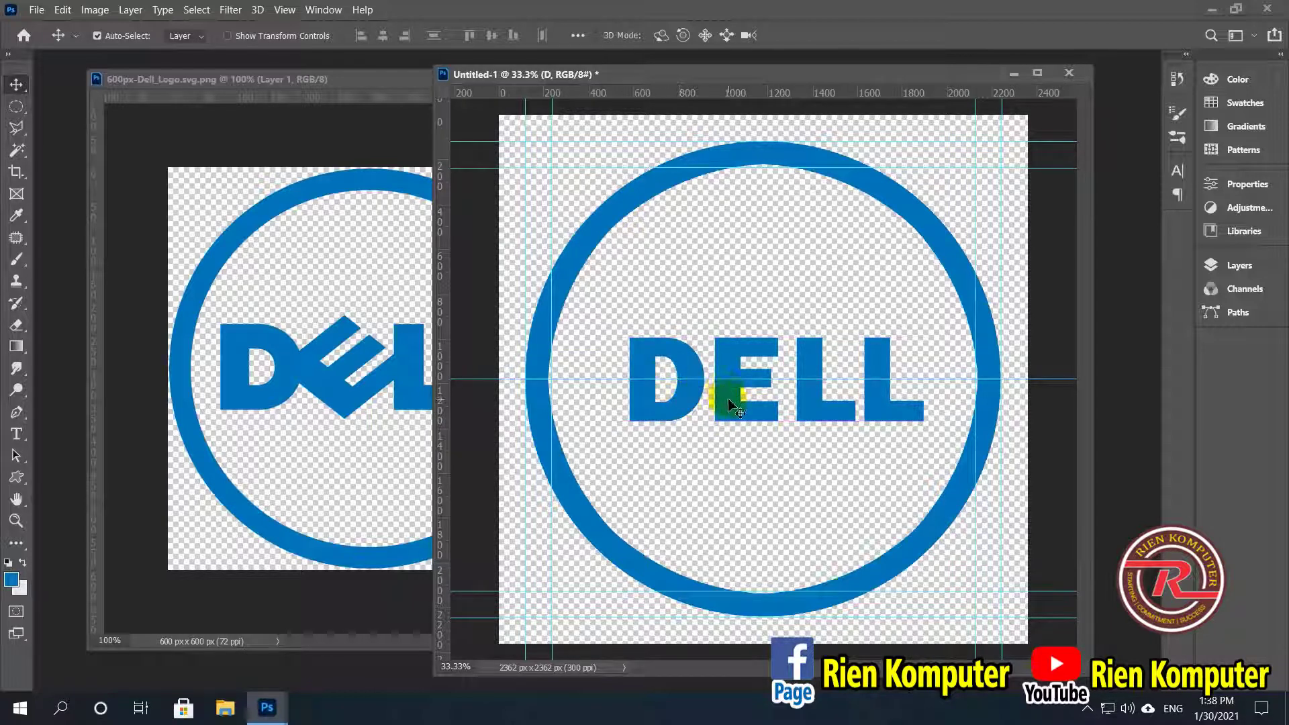
Step: Select the D, LL and E text layers together and enlarge them proportionally to about 120% inside the ring
click(1215, 315)
click(1240, 265)
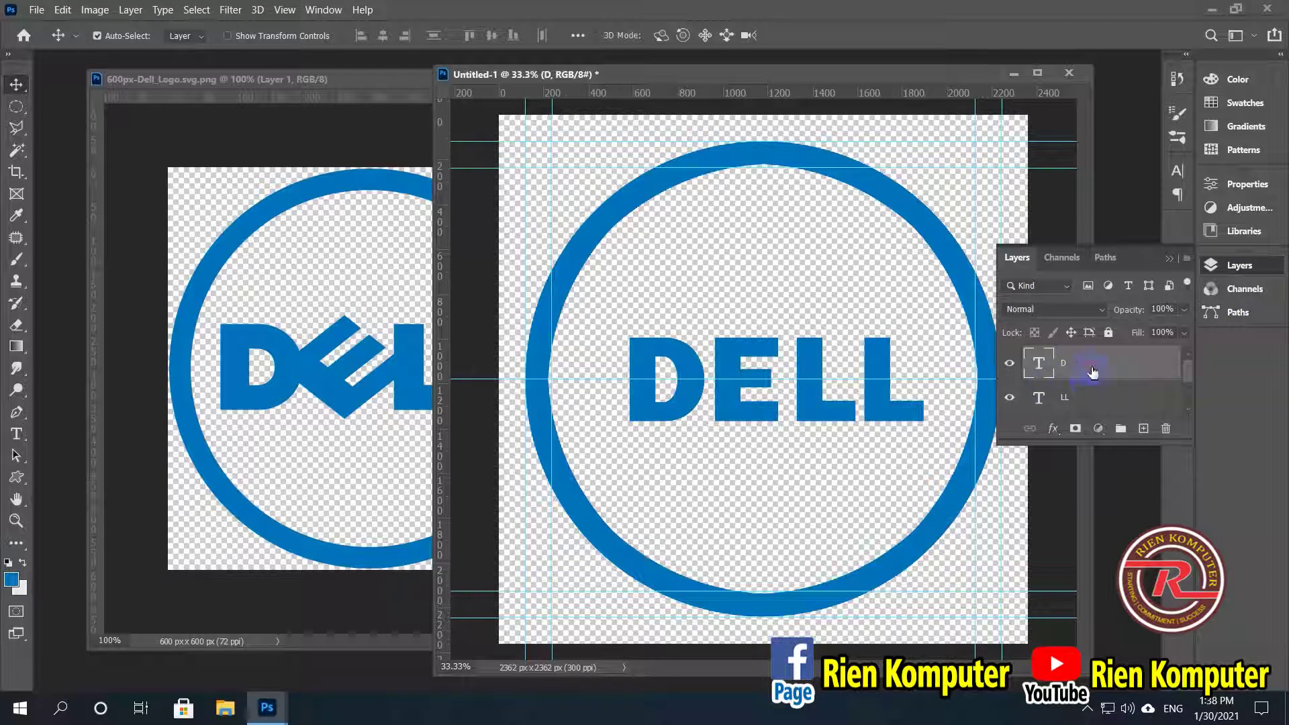
shift+click(1099, 396)
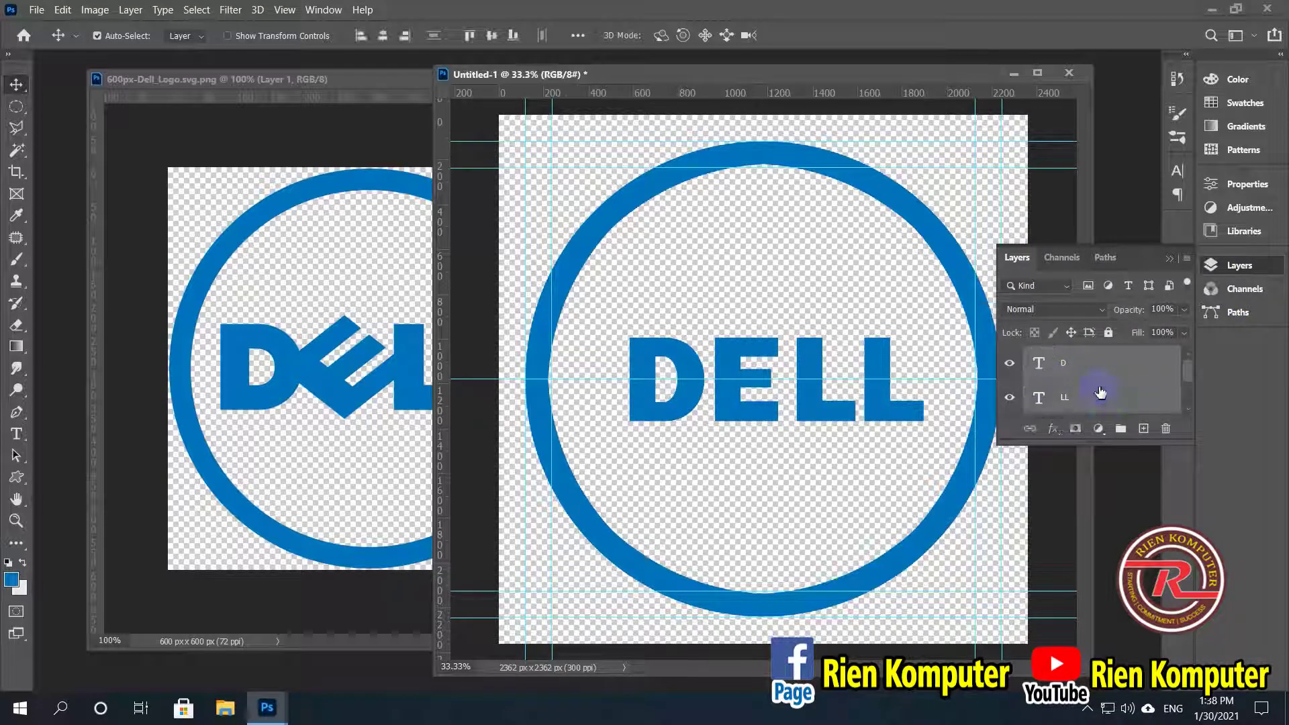
scroll(1099, 394, down, 1)
shift+click(1092, 396)
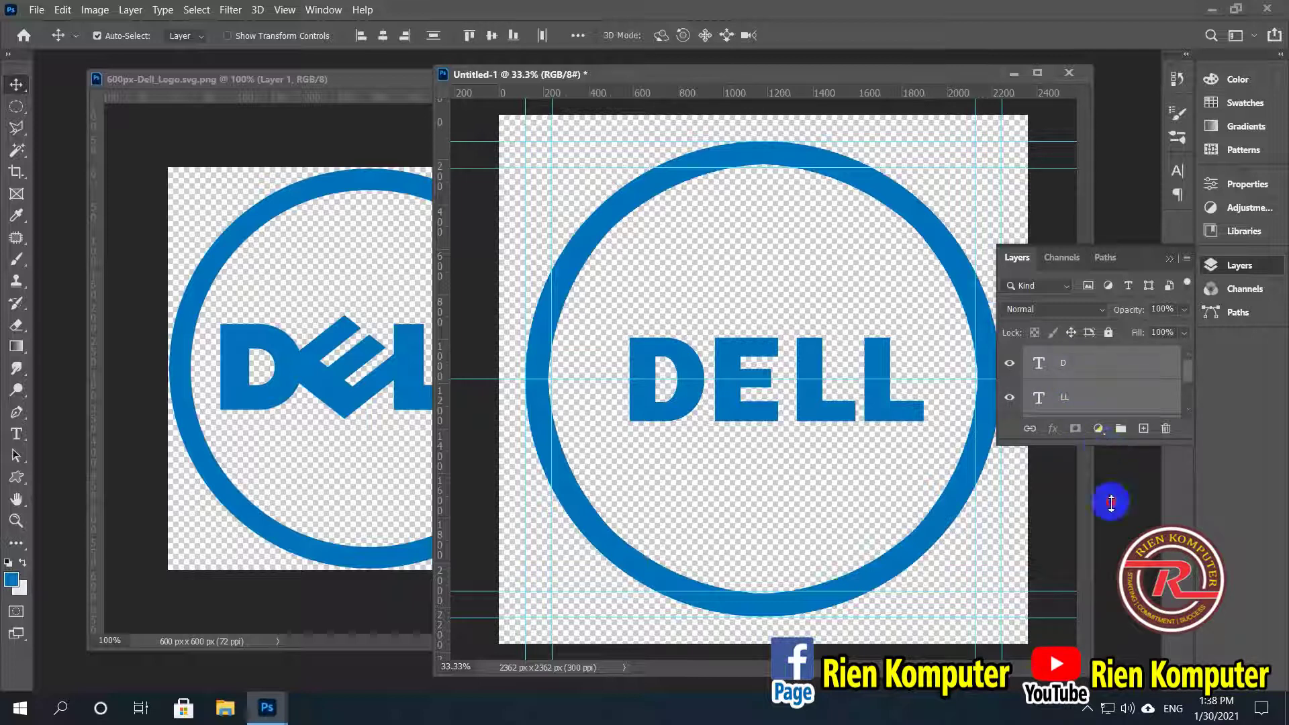
drag(1111, 502, 1111, 557)
key(ctrl+t)
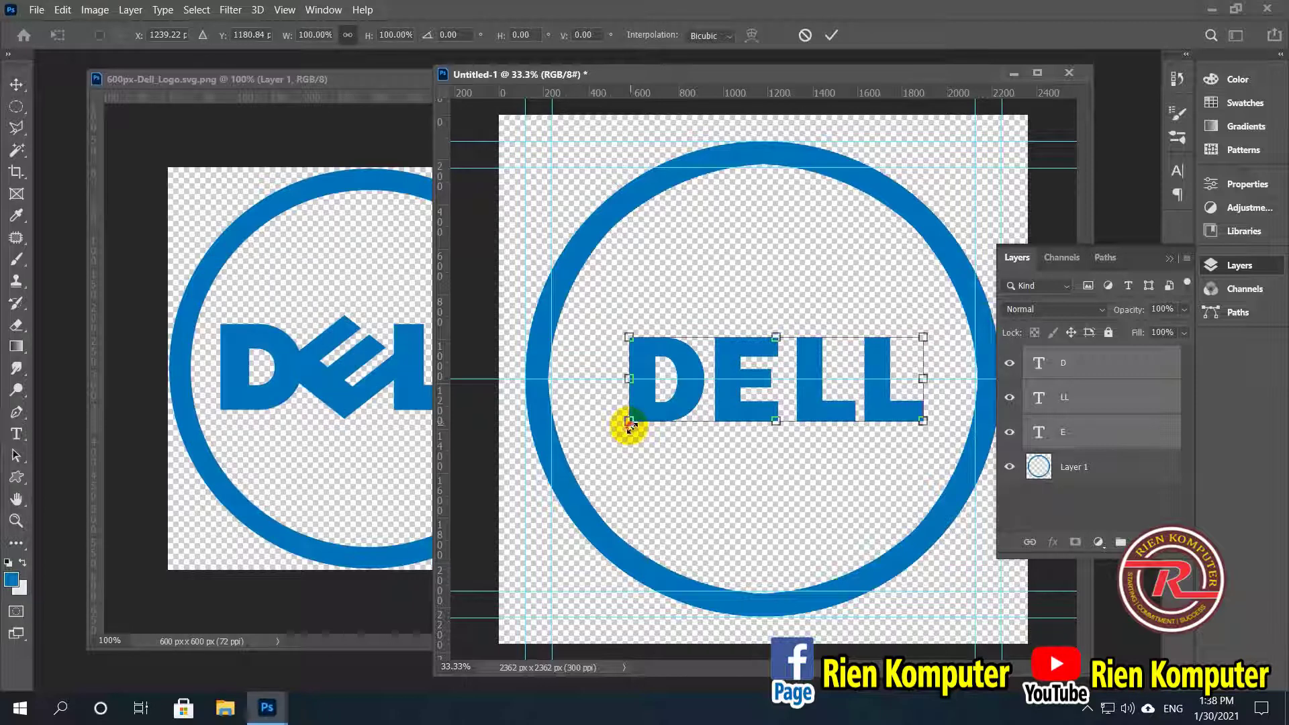
drag(629, 421, 593, 431)
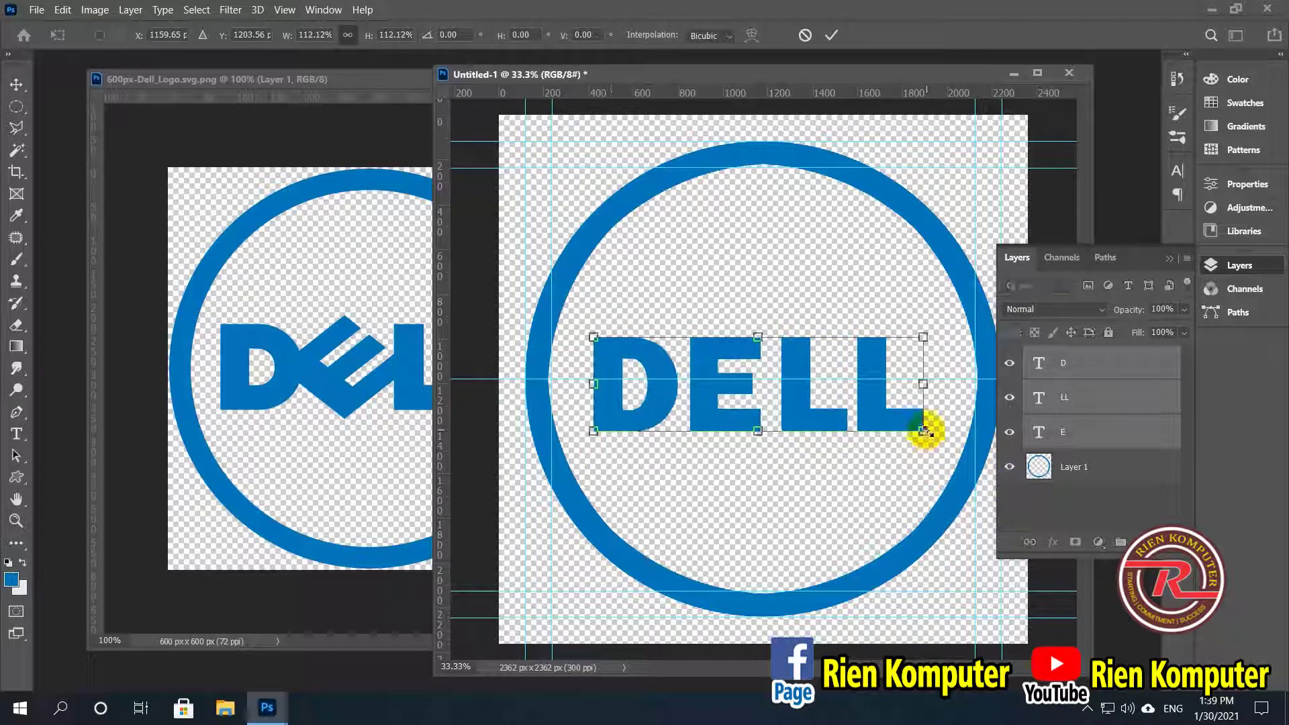
mouse_move(925, 430)
mouse_down()
mouse_move(937, 426)
mouse_move(900, 424)
mouse_up()
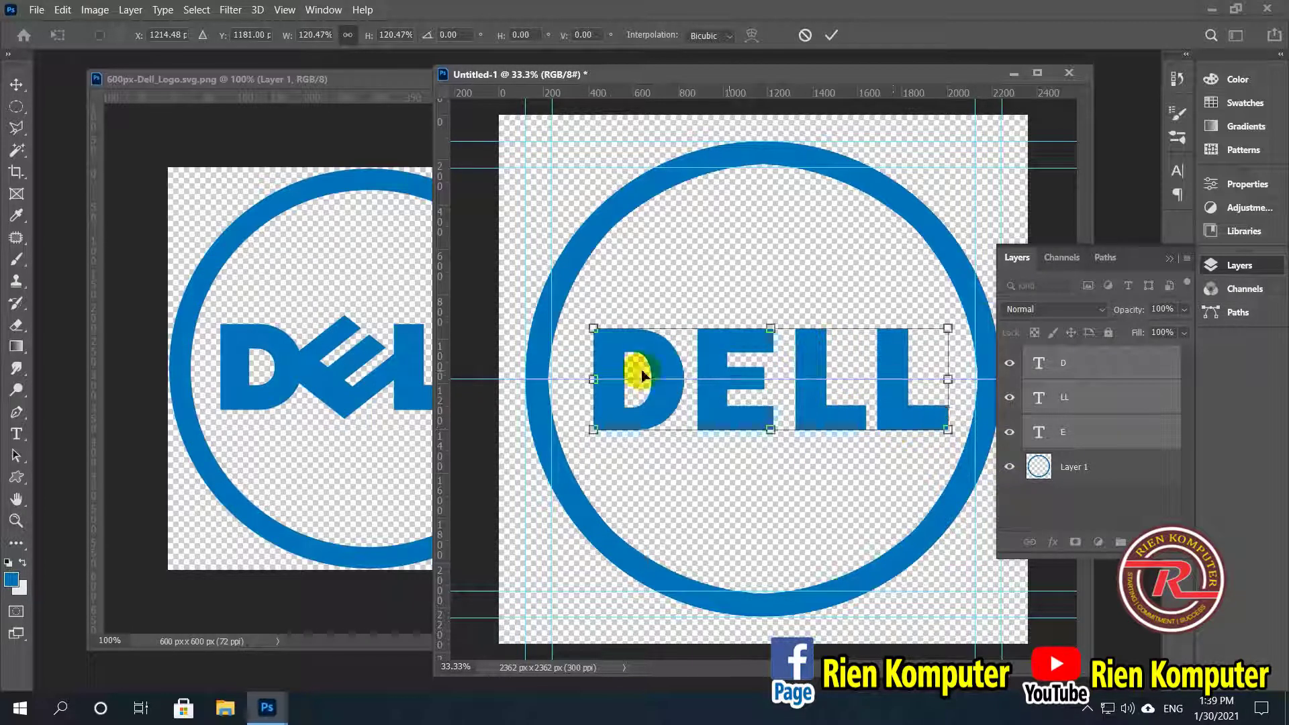
double_click(817, 403)
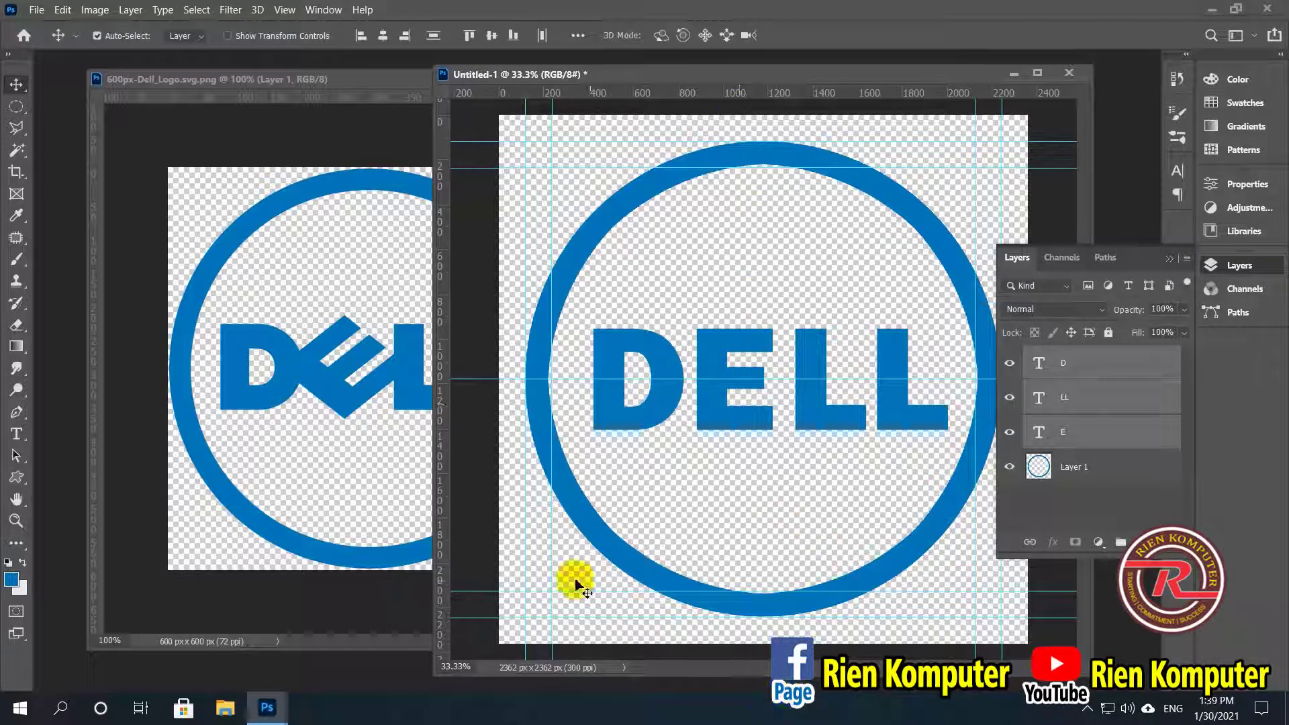
Step: Add a vertical guide through the ring's horizontal centre, using the ring's transform box as reference
click(568, 504)
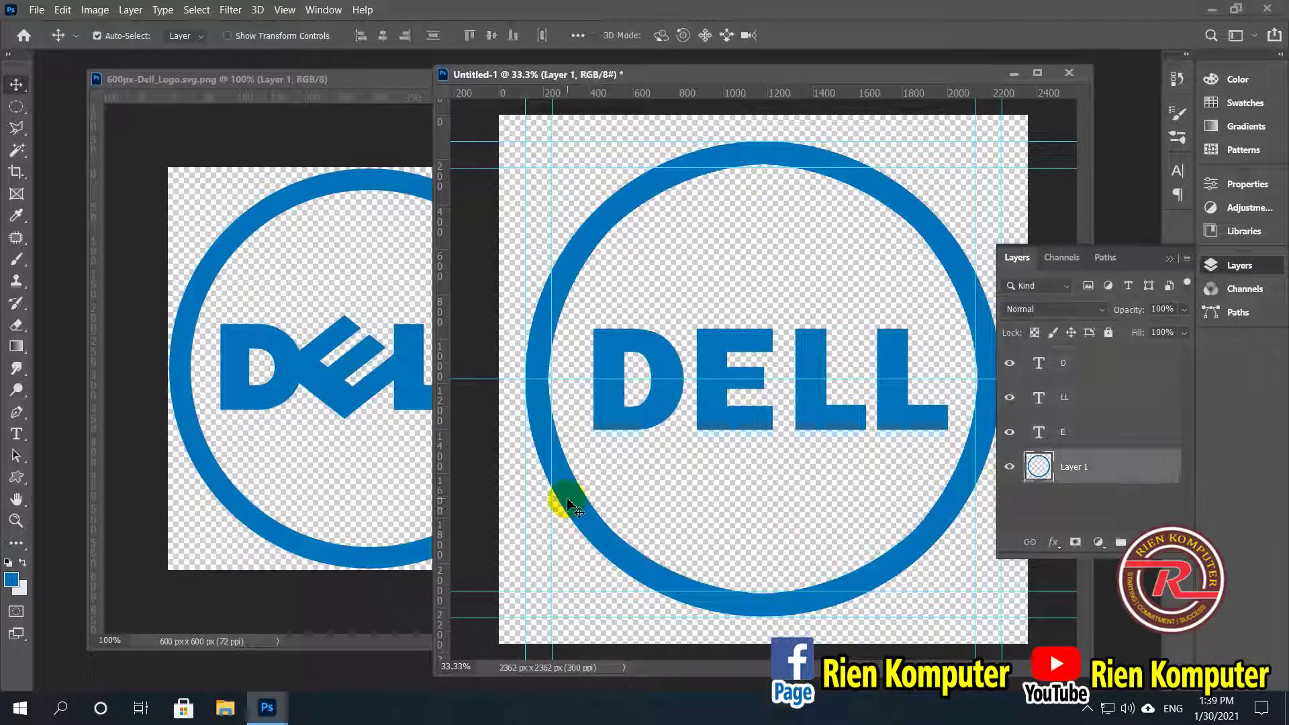
key(ctrl+t)
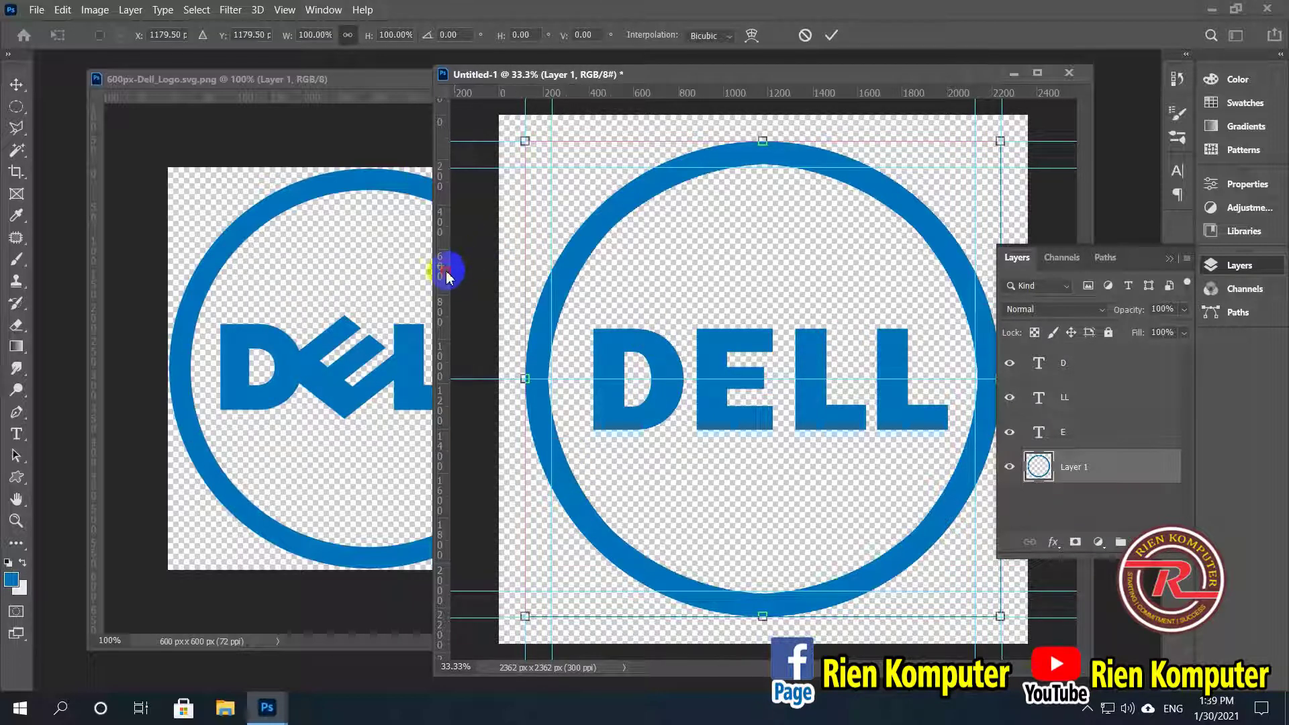
drag(448, 275, 759, 281)
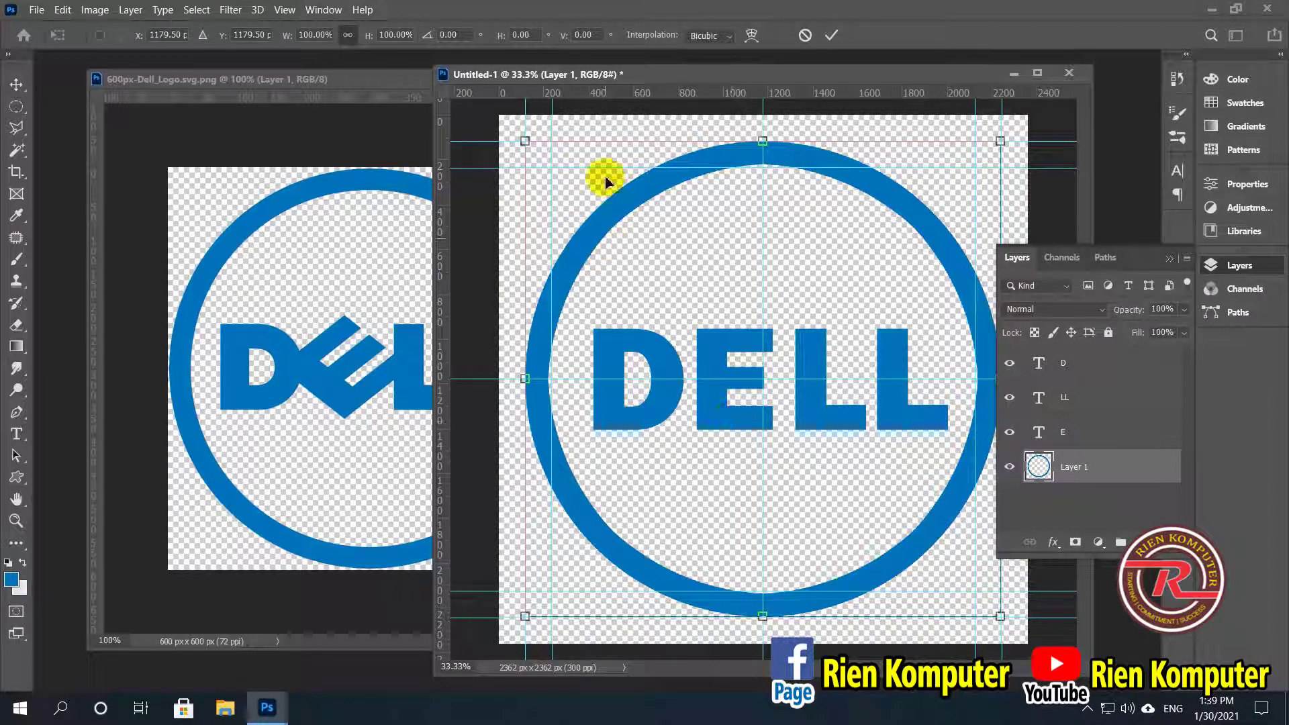
key(Return)
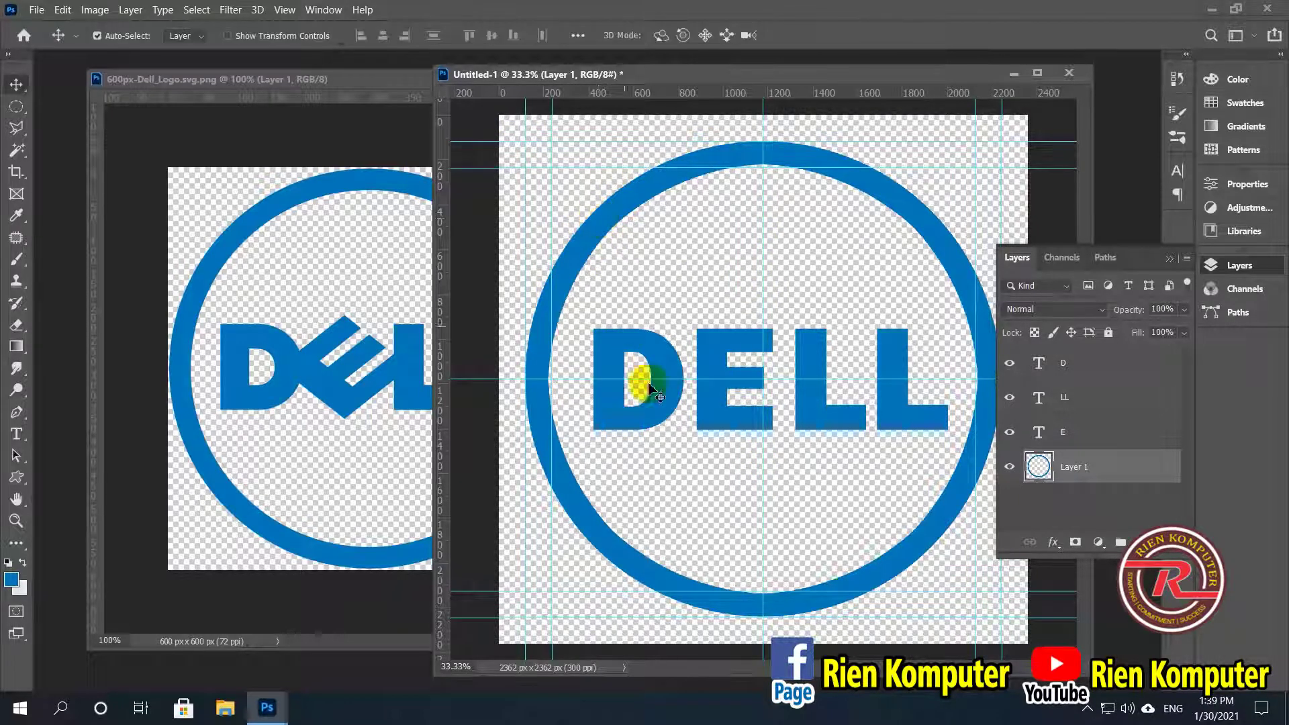
Step: Nudge the D text layer upward until its bounding box is centred on the horizontal guide
click(652, 420)
key(ctrl+t)
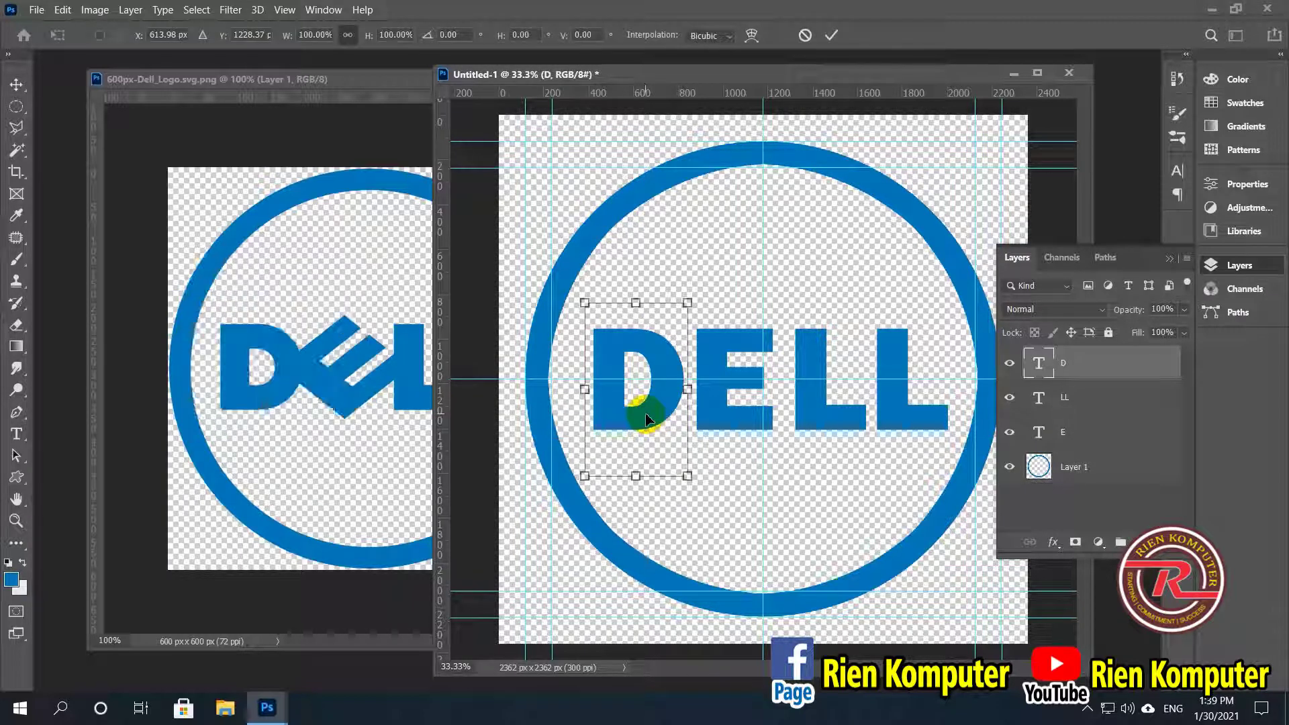
key(Up)
key(Up)
key(Up)
key(Up)
key(Up)
key(Up)
key(Up)
key(Up)
key(Up)
key(Up)
key(Up)
key(Up)
key(Up)
key(Up)
key(Up)
key(Up)
key(Up)
key(Up)
key(Up)
key(Up)
key(Up)
key(Up)
key(Up)
key(Up)
key(Up)
key(Up)
key(Up)
key(Up)
key(Up)
key(Up)
key(Up)
key(Up)
key(Up)
key(Up)
key(Up)
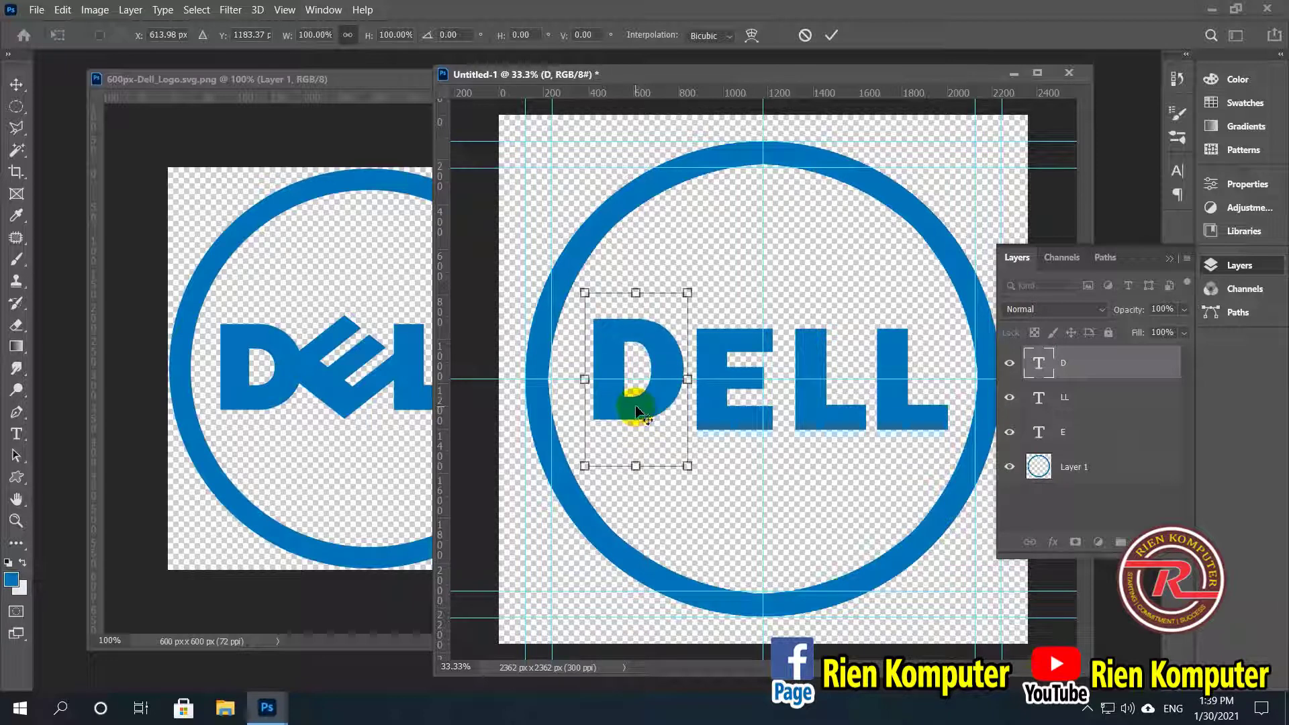
key(Return)
Step: Nudge the E text layer upward until it lines up with the raised D on the horizontal guide
click(714, 376)
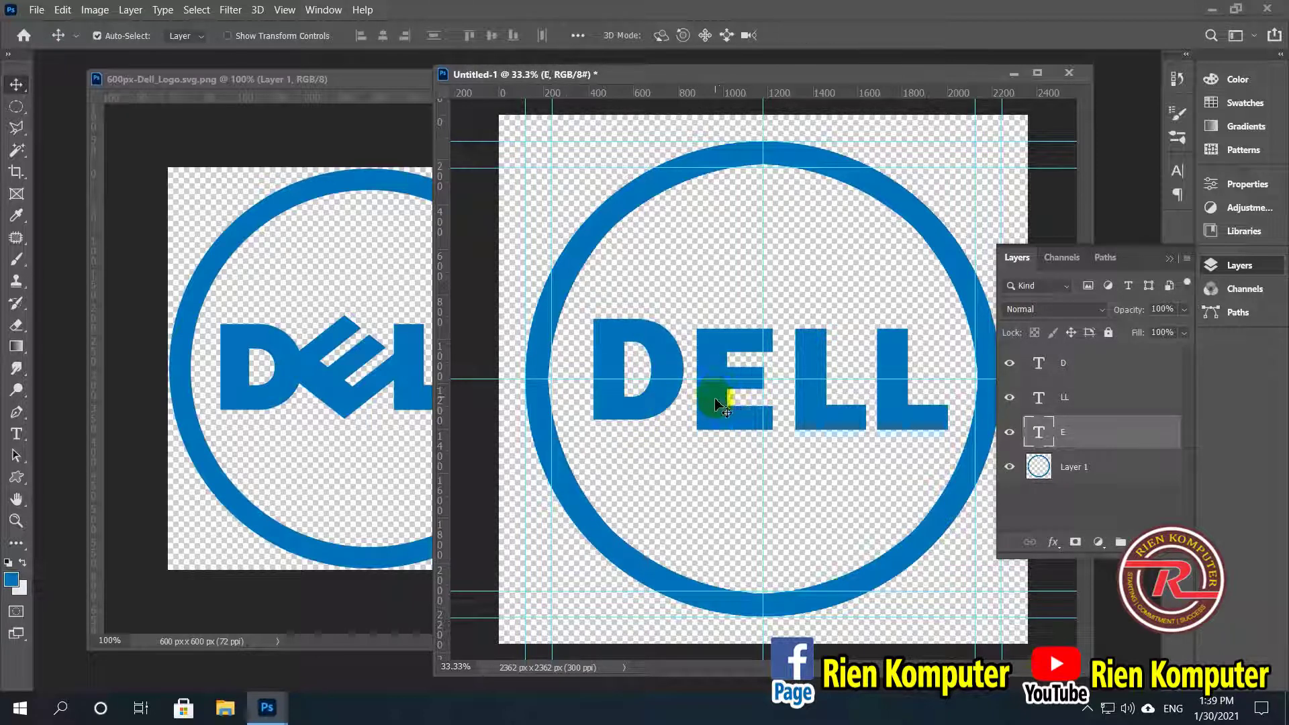
click(1113, 439)
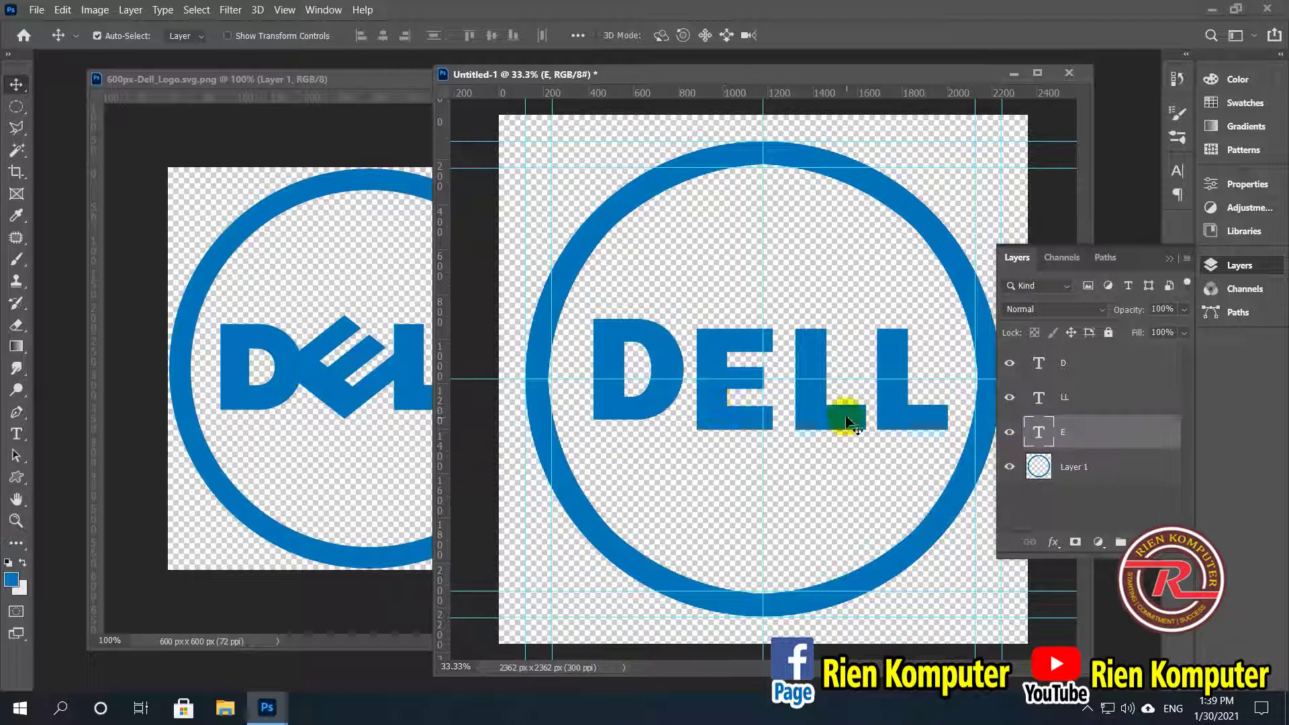
key(ctrl+t)
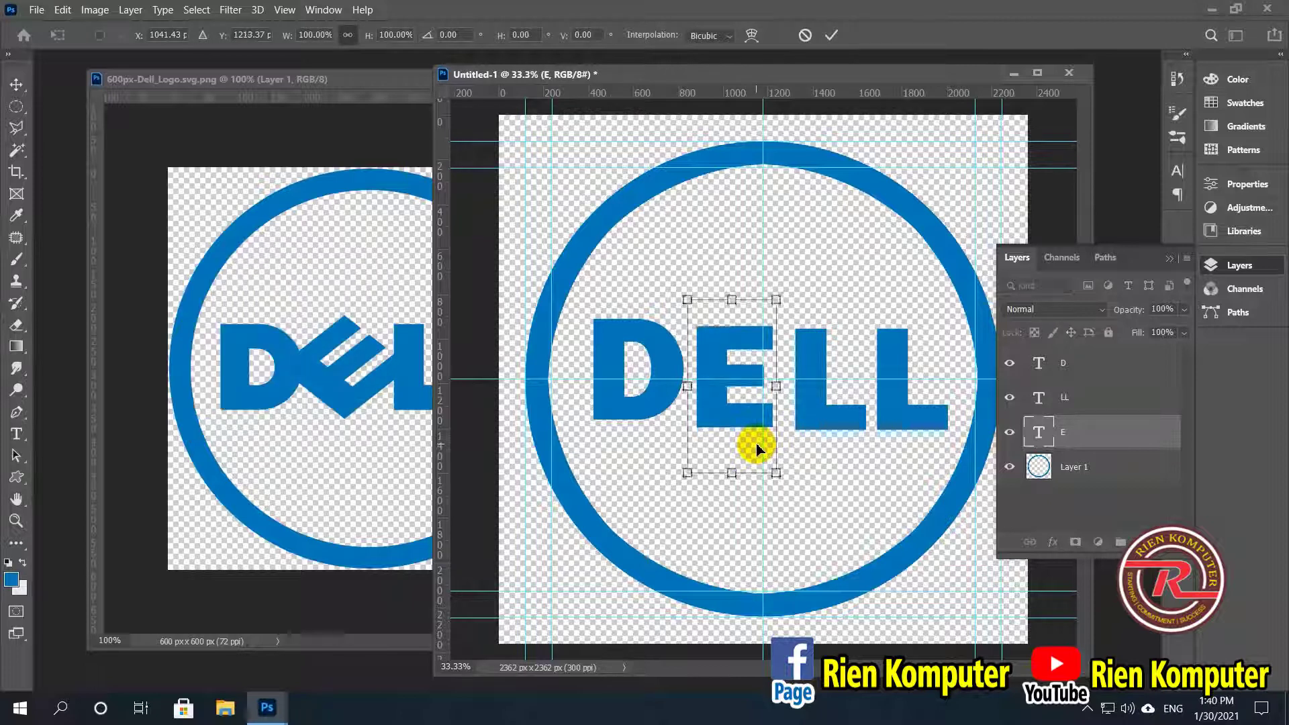
key(shift+Up)
key(shift+Up)
key(shift+Up)
key(Up)
key(Up)
key(Up)
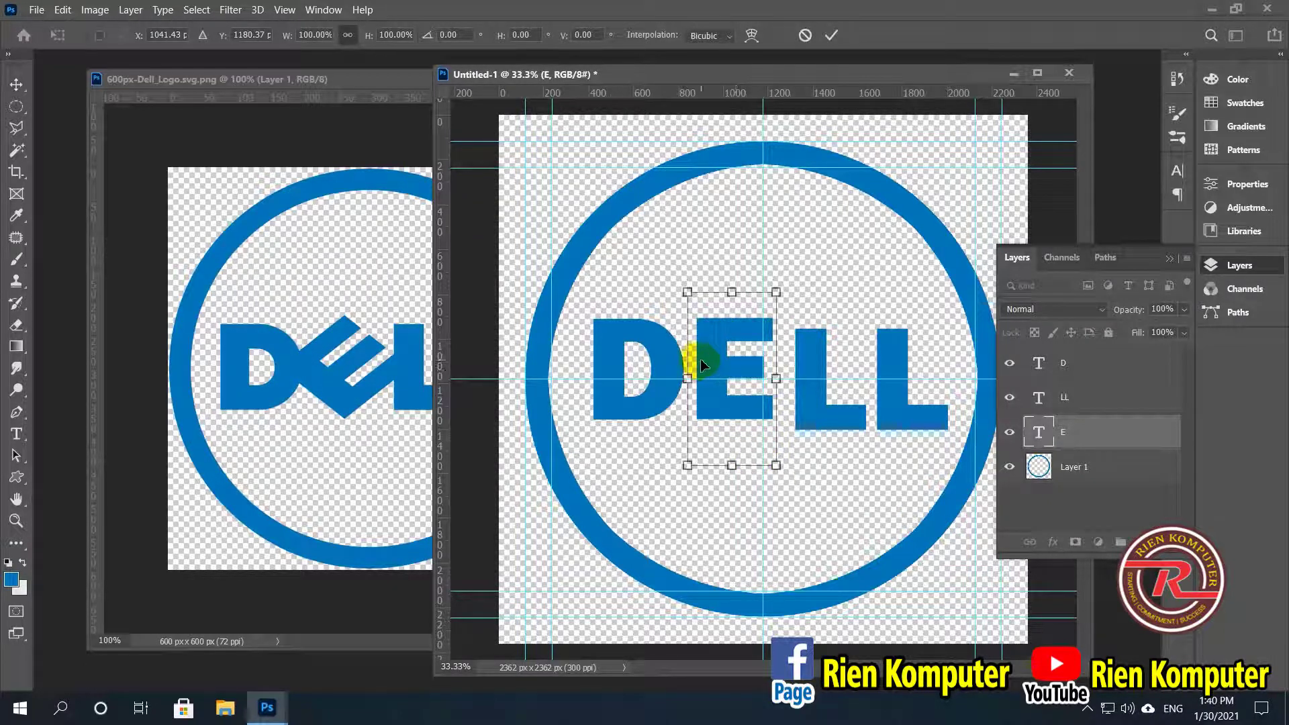
double_click(701, 366)
Step: Raise the LL text layer so it lines up with the D and E
click(815, 409)
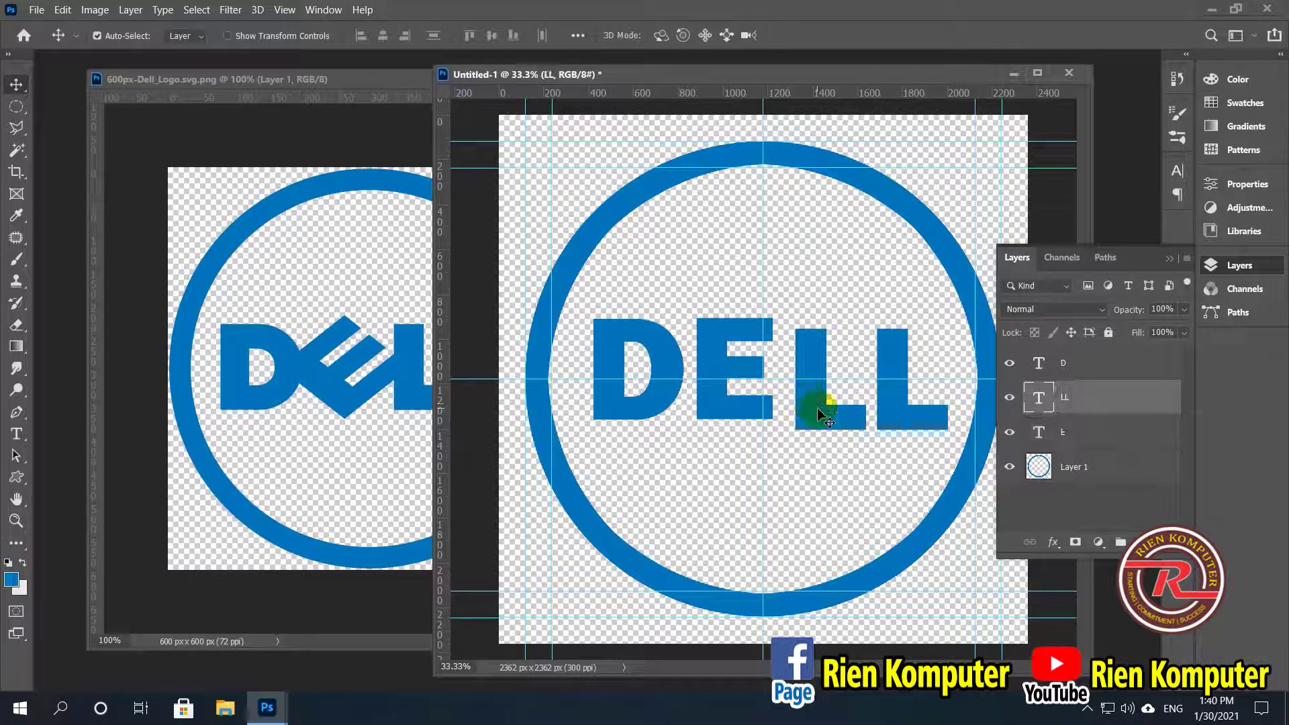
key(ctrl+t)
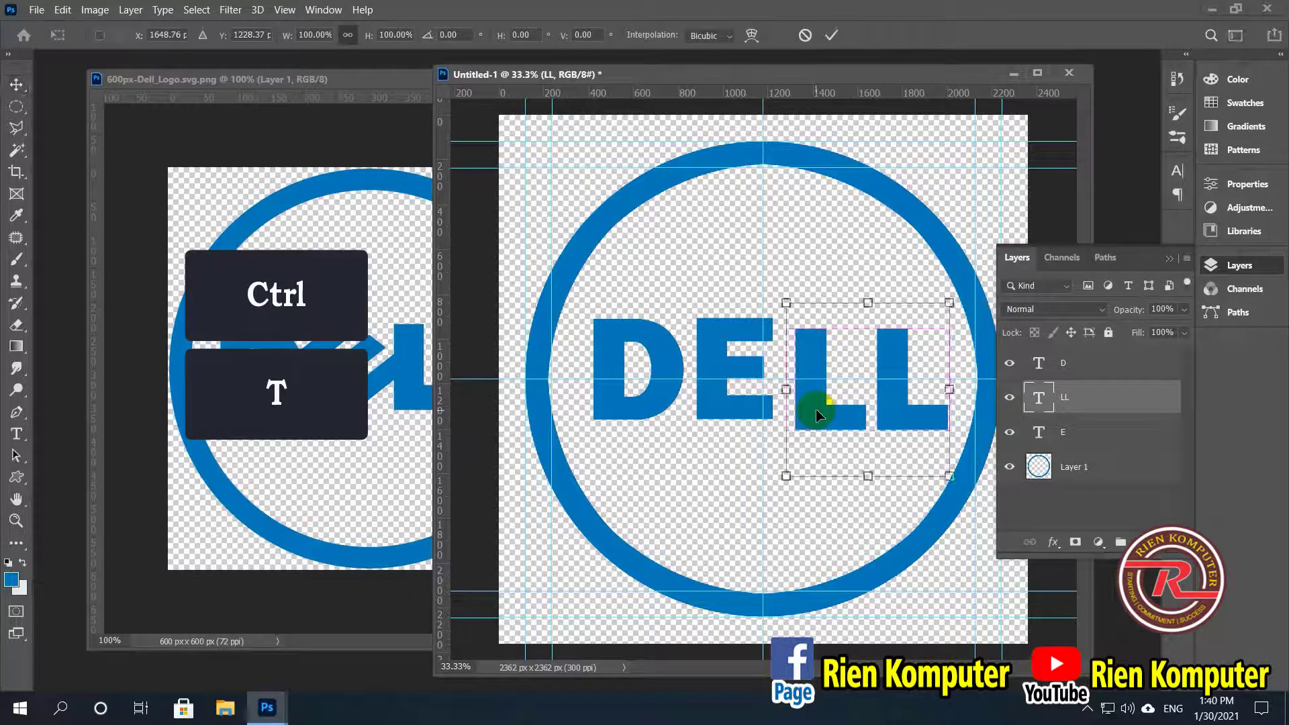
double_click(816, 412)
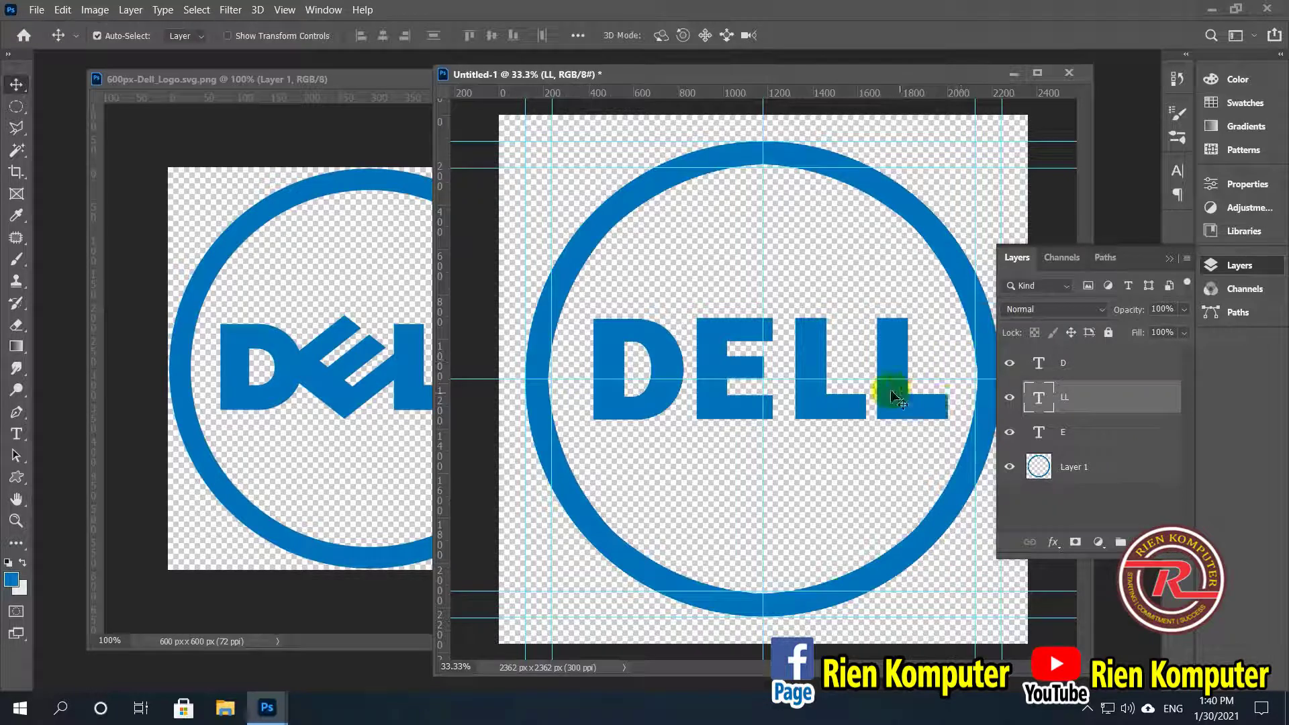
Step: Shift the D, E and LL text layers slightly left, then stretch them taller together and centre them on the horizontal guide
click(1074, 434)
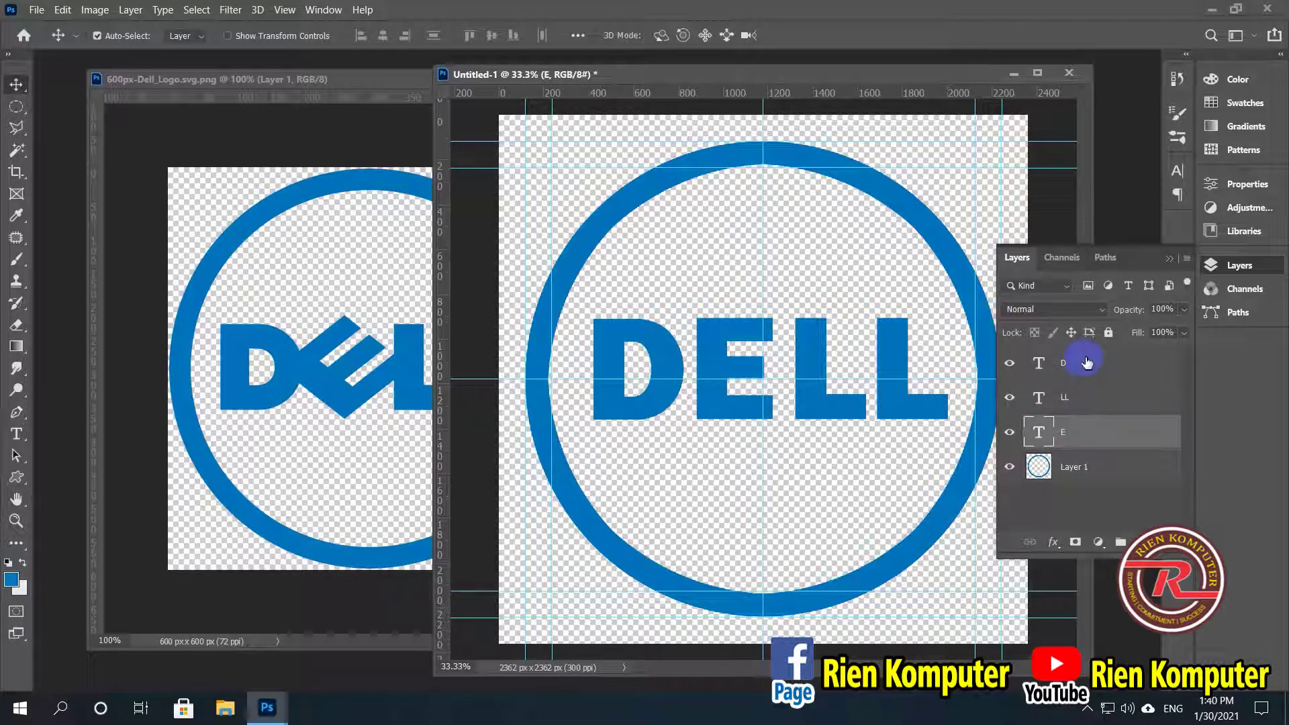
shift+click(1090, 362)
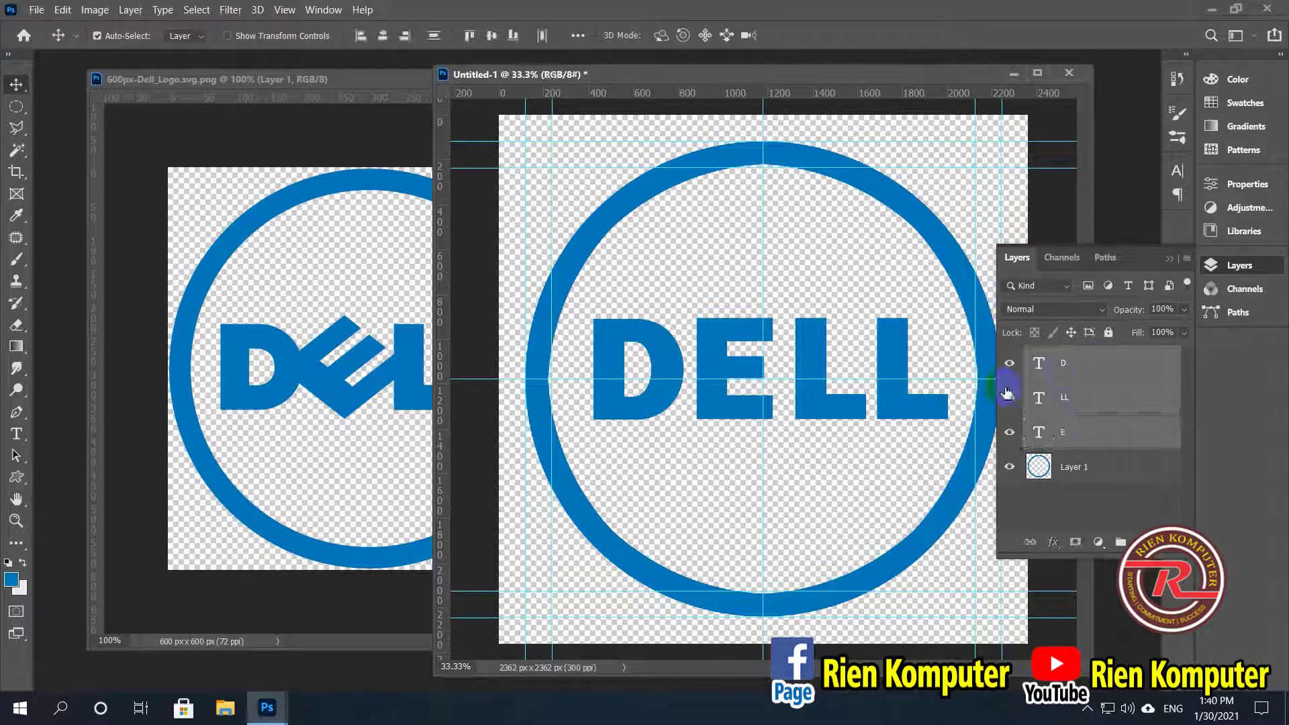
drag(715, 403, 674, 373)
key(ctrl+t)
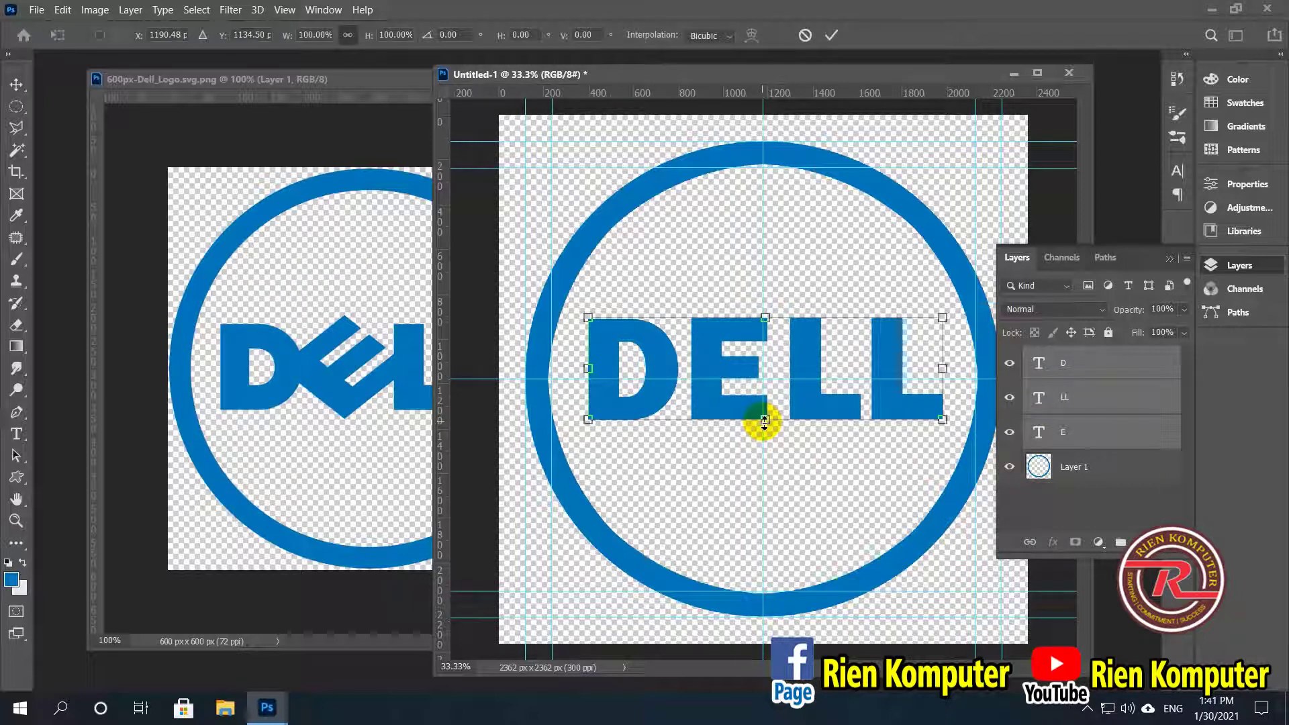
drag(766, 424, 763, 436)
double_click(708, 394)
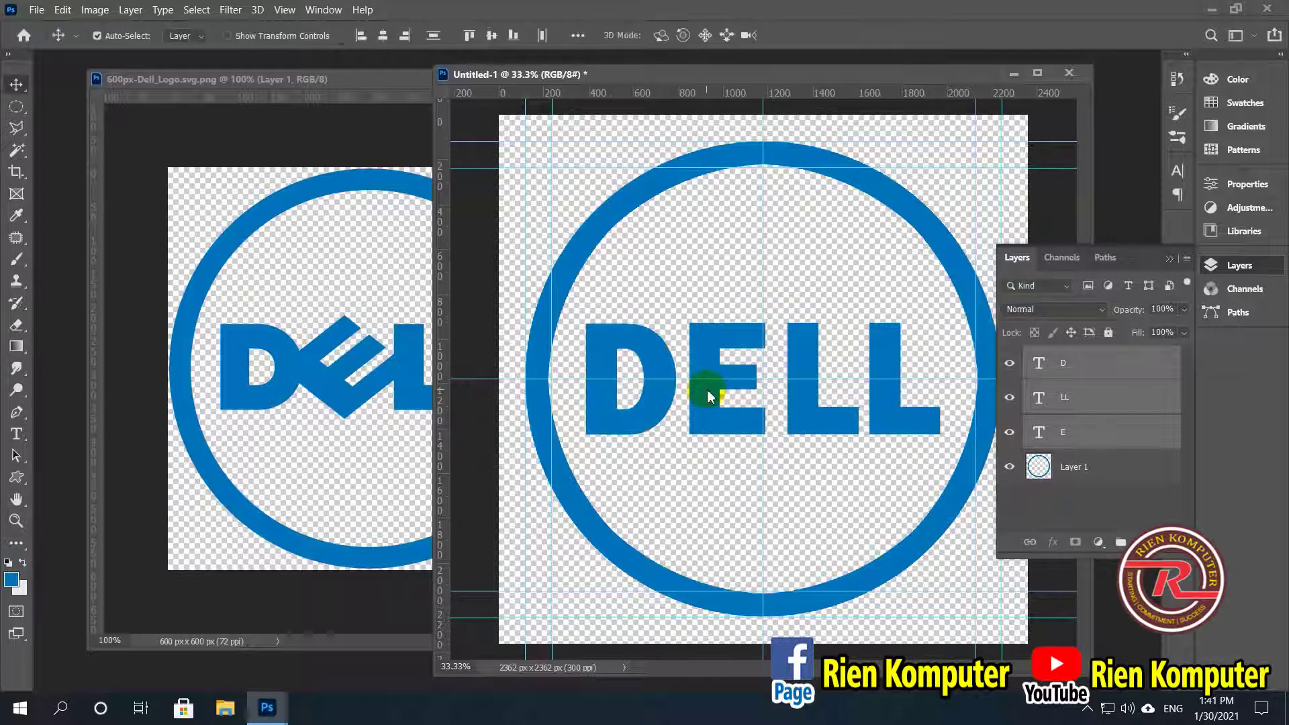
click(701, 458)
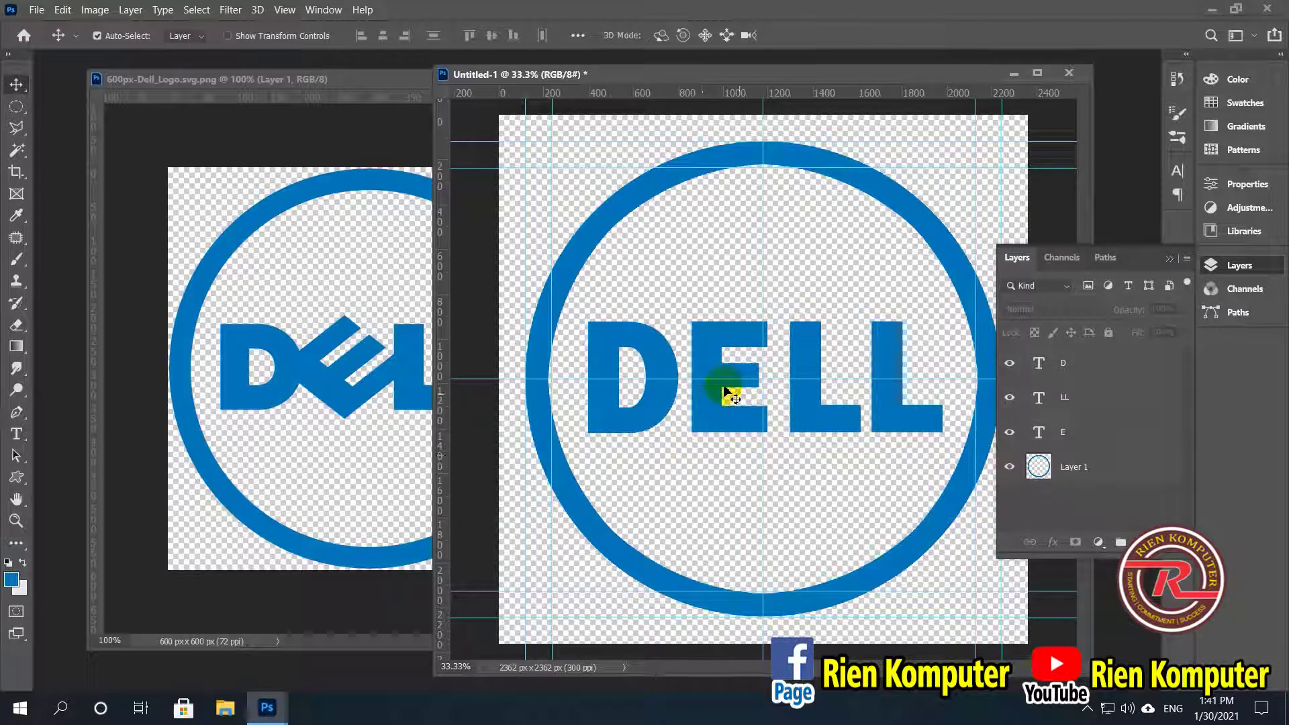
Step: Rotate the E text layer about 43° counterclockwise so it tilts like the reference logo
click(705, 403)
key(ctrl+t)
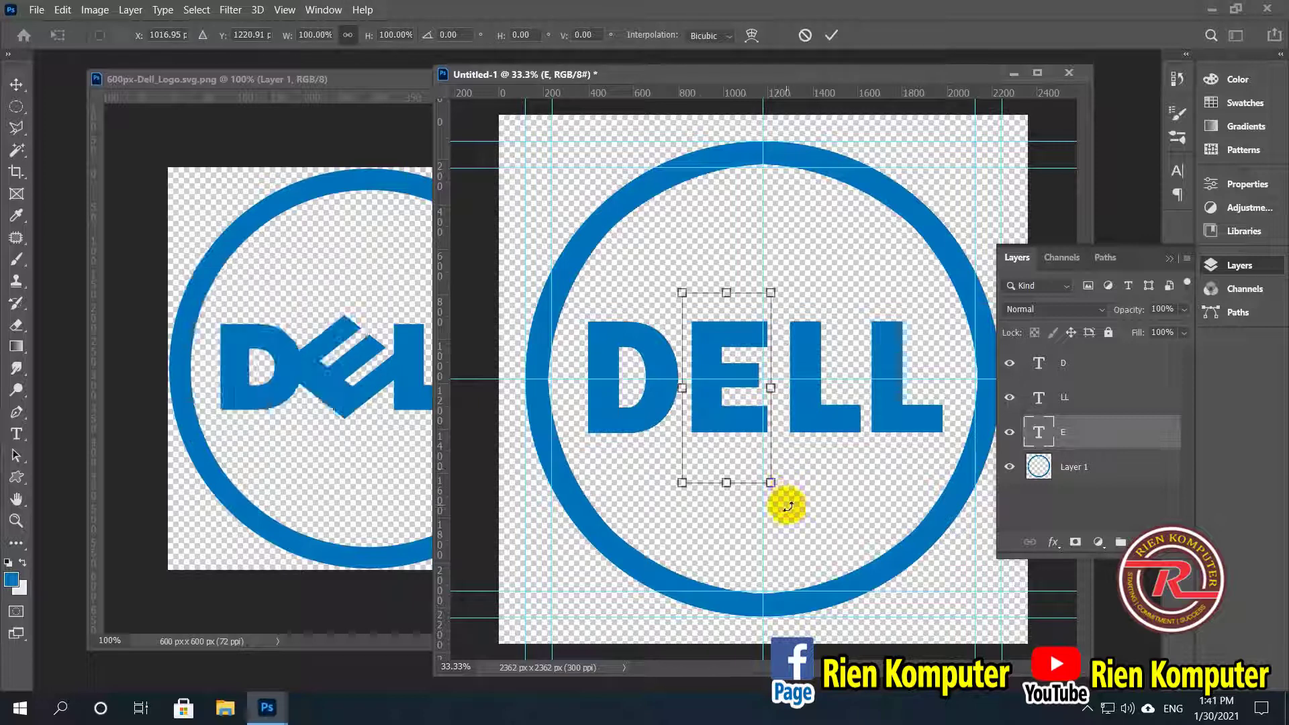
drag(789, 507, 829, 426)
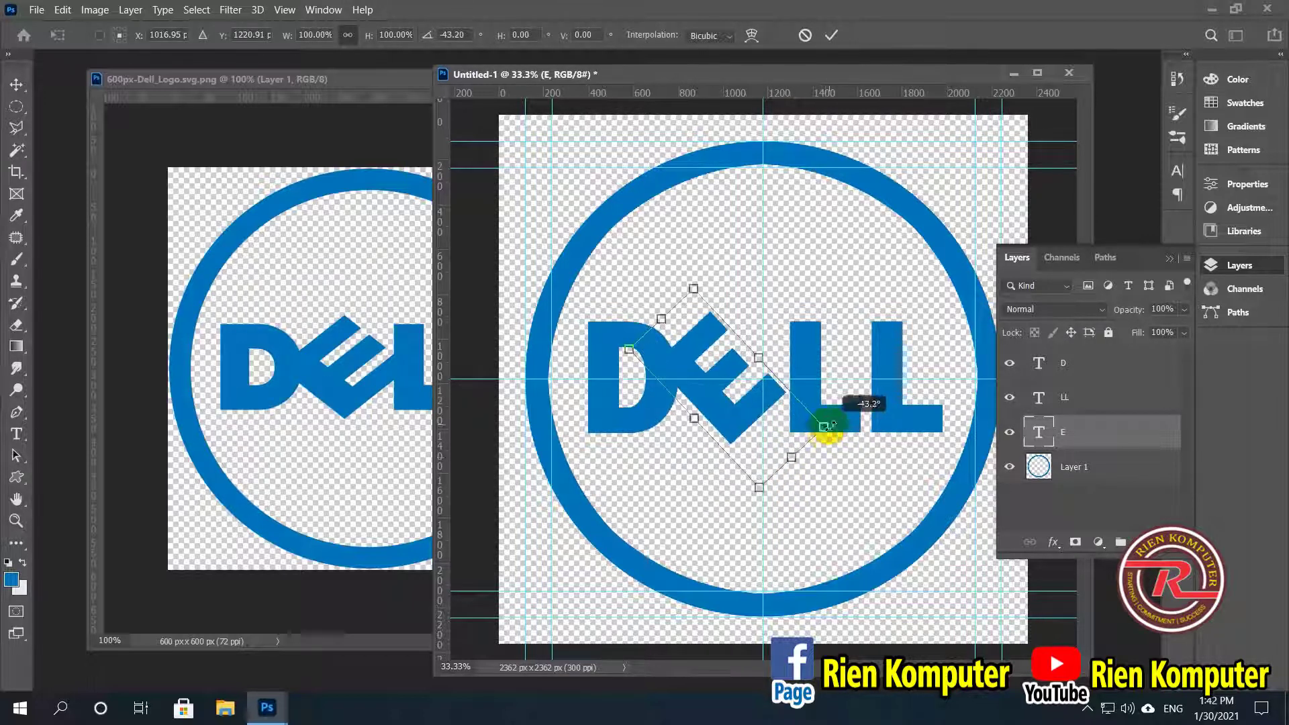
double_click(734, 425)
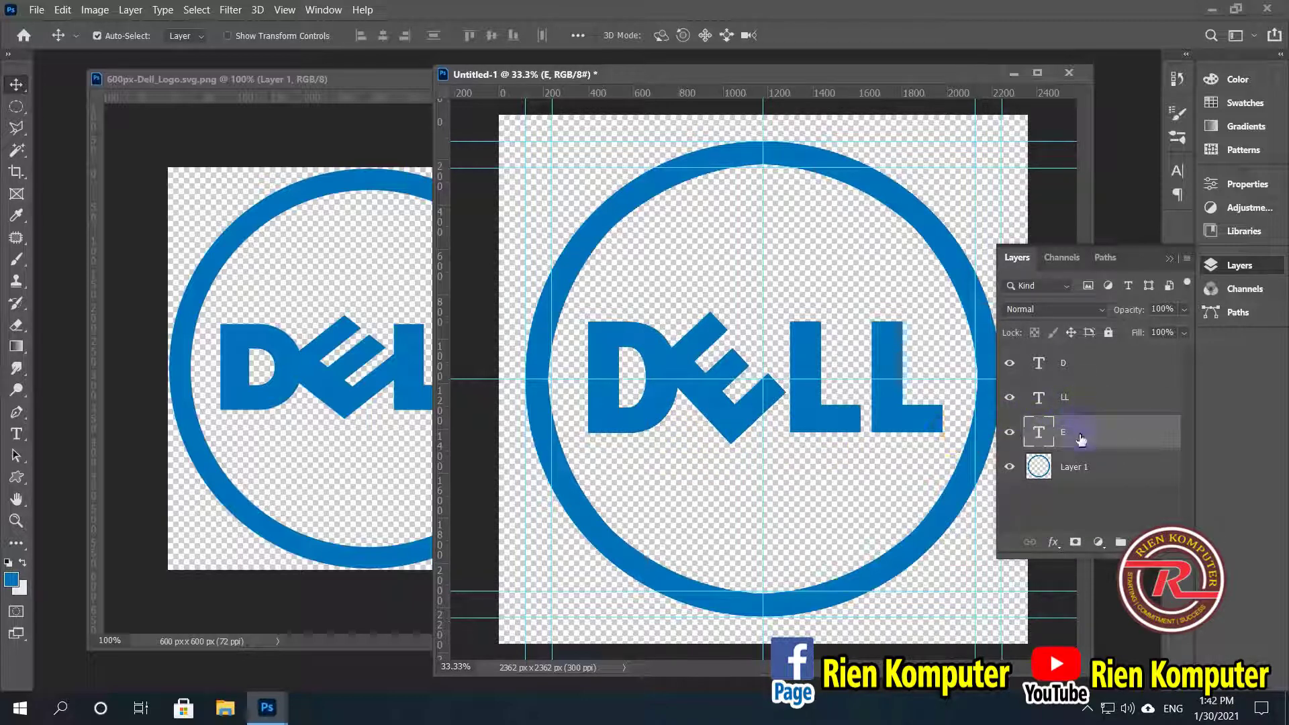
Step: Reorder the E layer above LL and nudge the D and E layers together to the right until the E meets the LL
drag(1080, 437, 1076, 384)
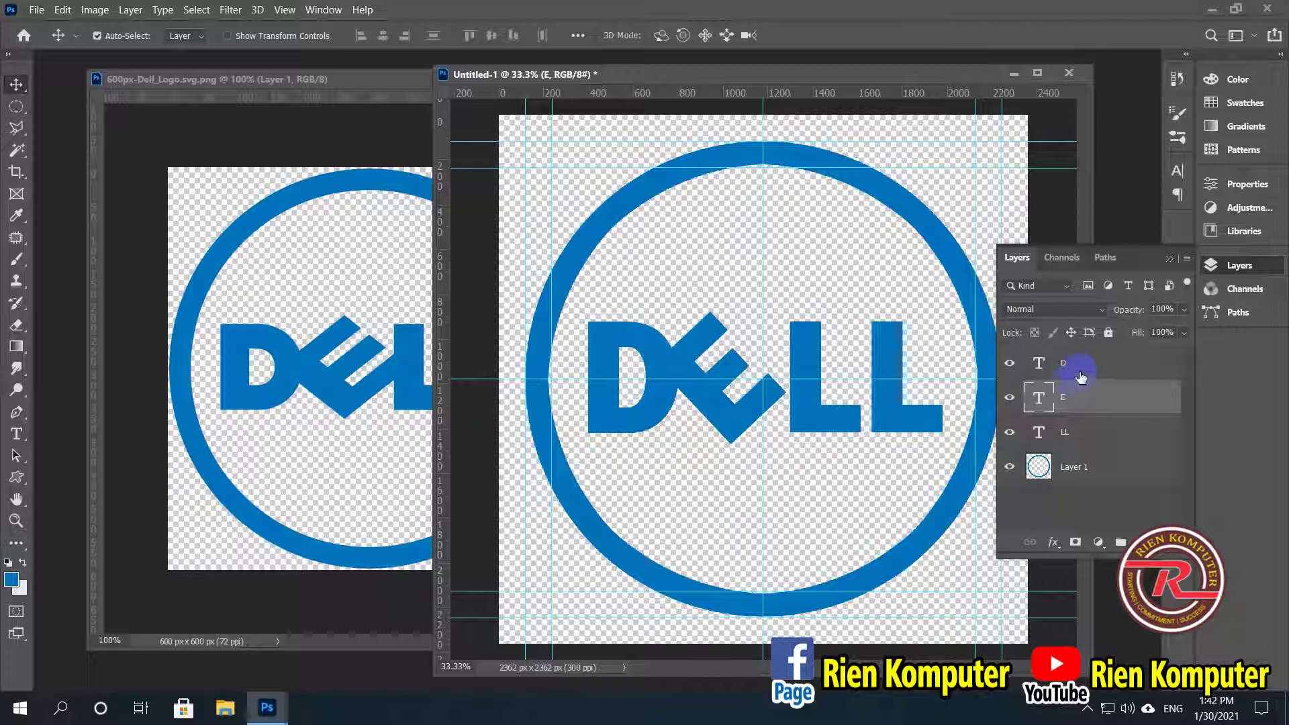
shift+click(1085, 374)
click(686, 421)
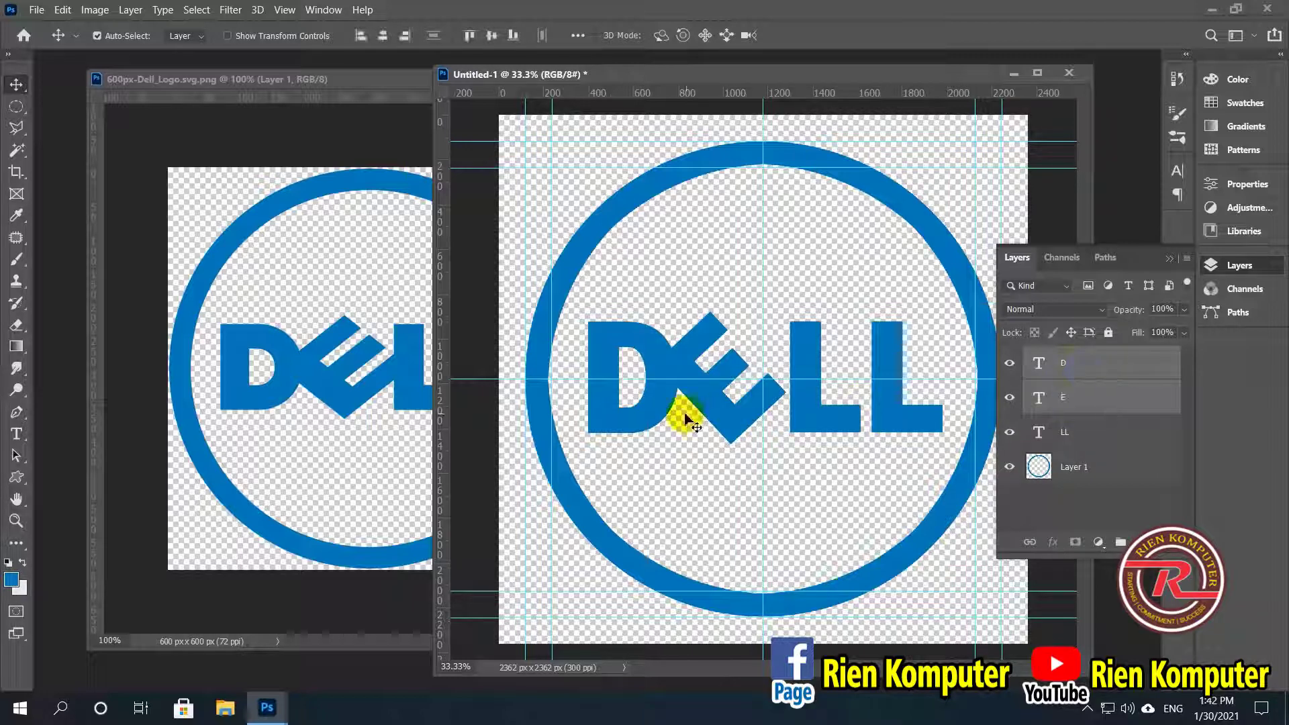
key(shift+Right)
key(shift+Right)
key(shift+Right)
key(shift+Right)
key(shift+Right)
key(shift+Right)
key(shift+Right)
key(shift+Right)
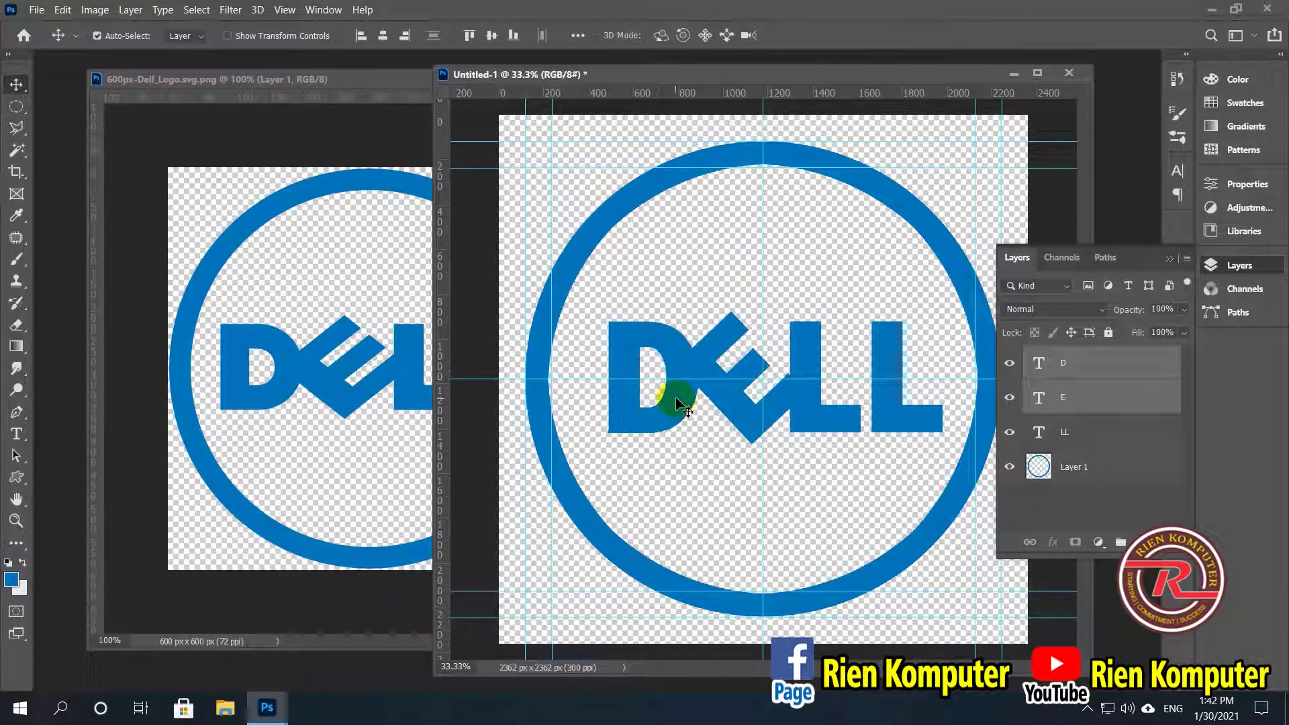
key(shift+Right)
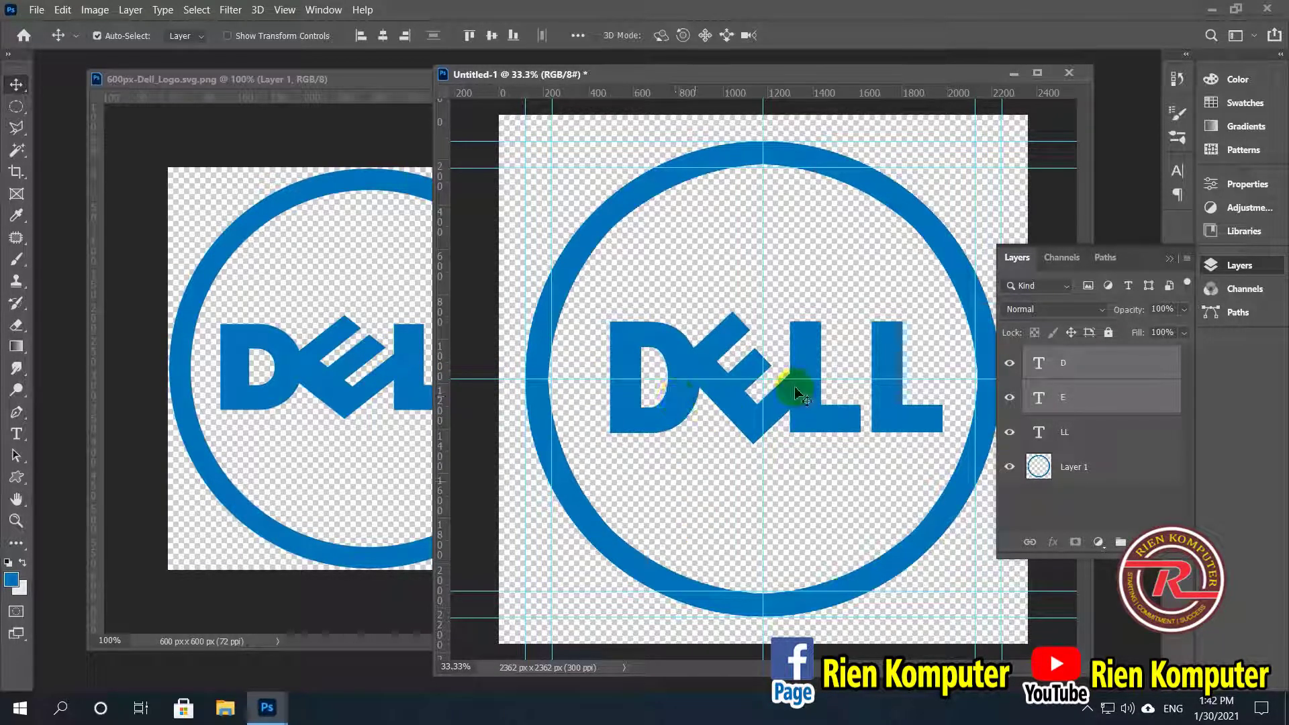
Step: Nudge the D, E and LL layers together to the left until the word is centred inside the ring
click(1114, 435)
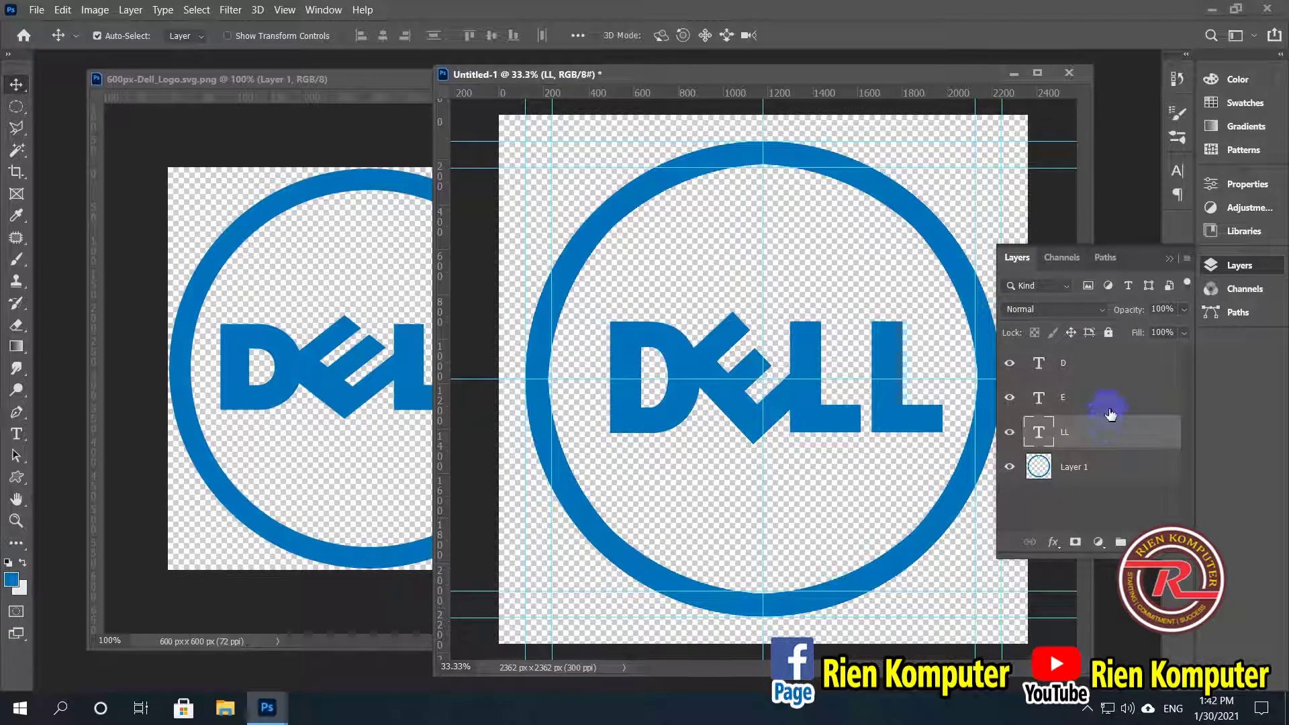
shift+click(1098, 368)
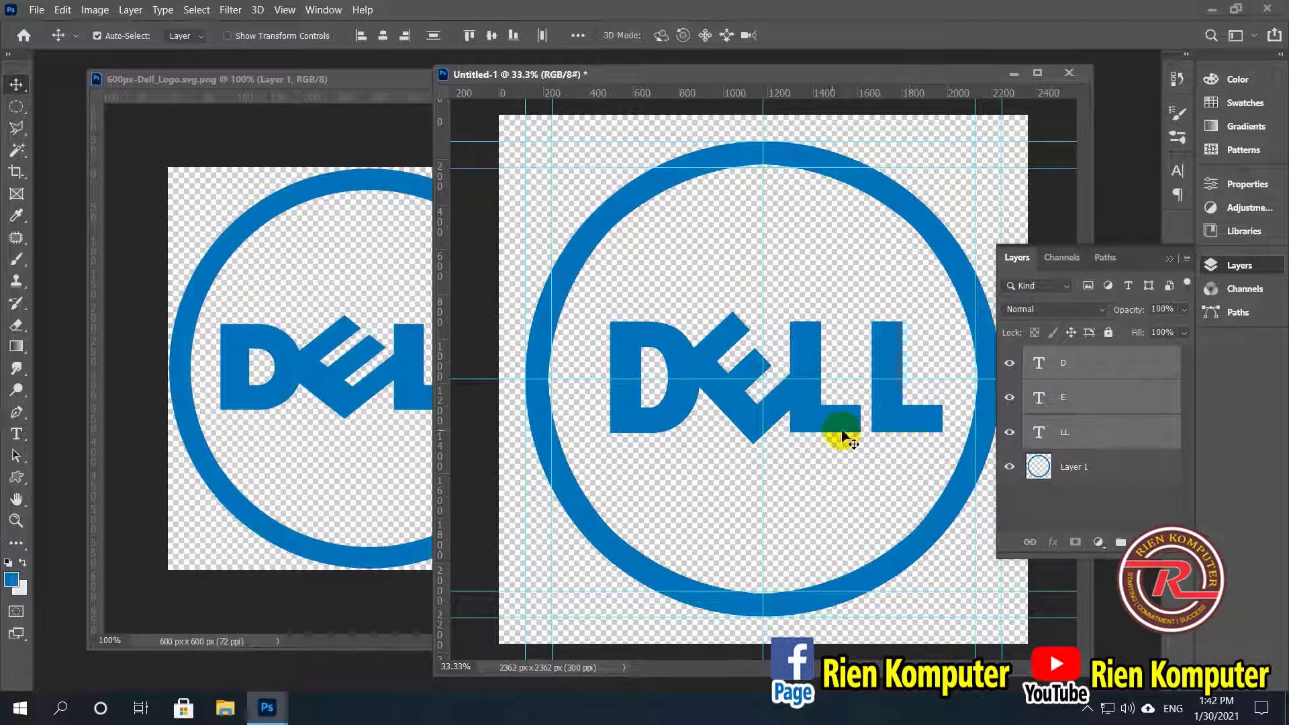
key(Left)
key(Left)
key(Left)
key(Left)
key(Left)
key(Left)
key(Left)
key(Left)
key(Left)
key(Left)
key(Left)
key(Left)
key(Left)
key(Left)
key(Left)
key(Left)
key(Left)
key(Left)
key(Left)
key(Left)
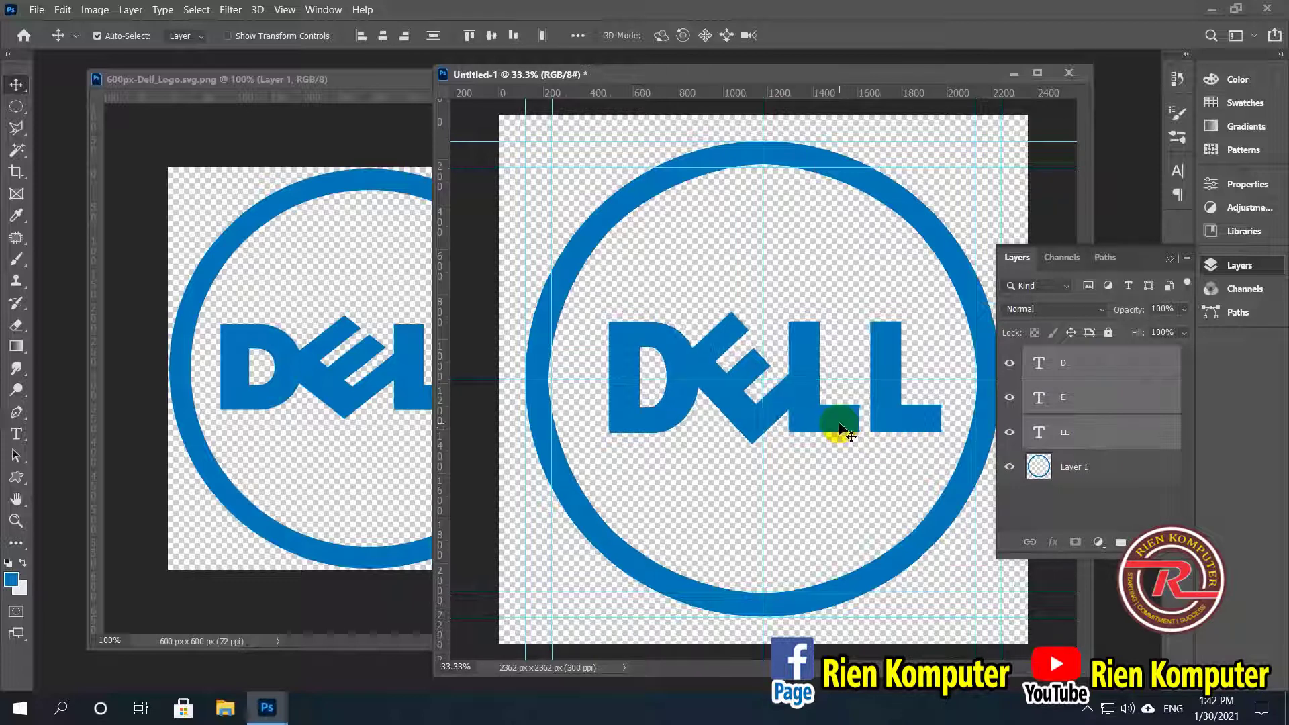
key(Left)
key(Left)
key(Left)
key(Left)
key(Left)
key(Left)
key(Left)
key(Left)
key(Left)
key(Left)
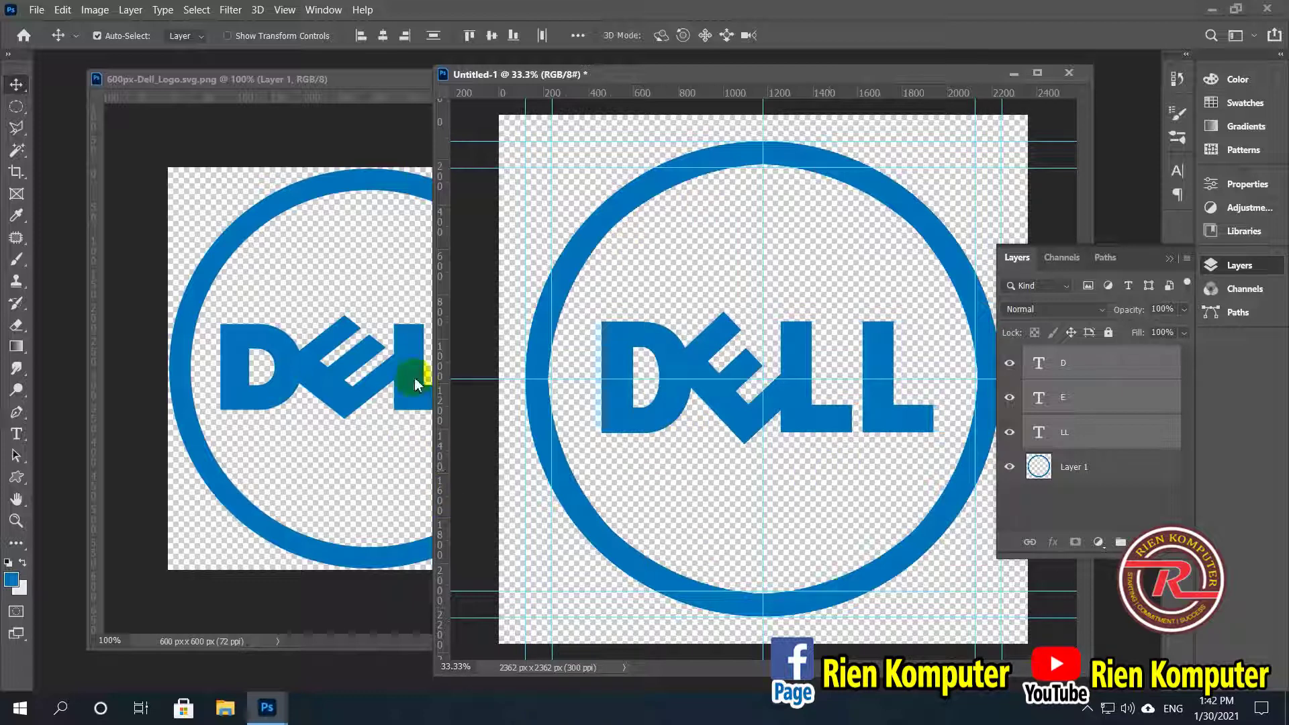
Step: Compare the result with the 600px-Dell_Logo.svg.png reference, then close the reference and dock the Untitled-1 document as a tab
click(302, 431)
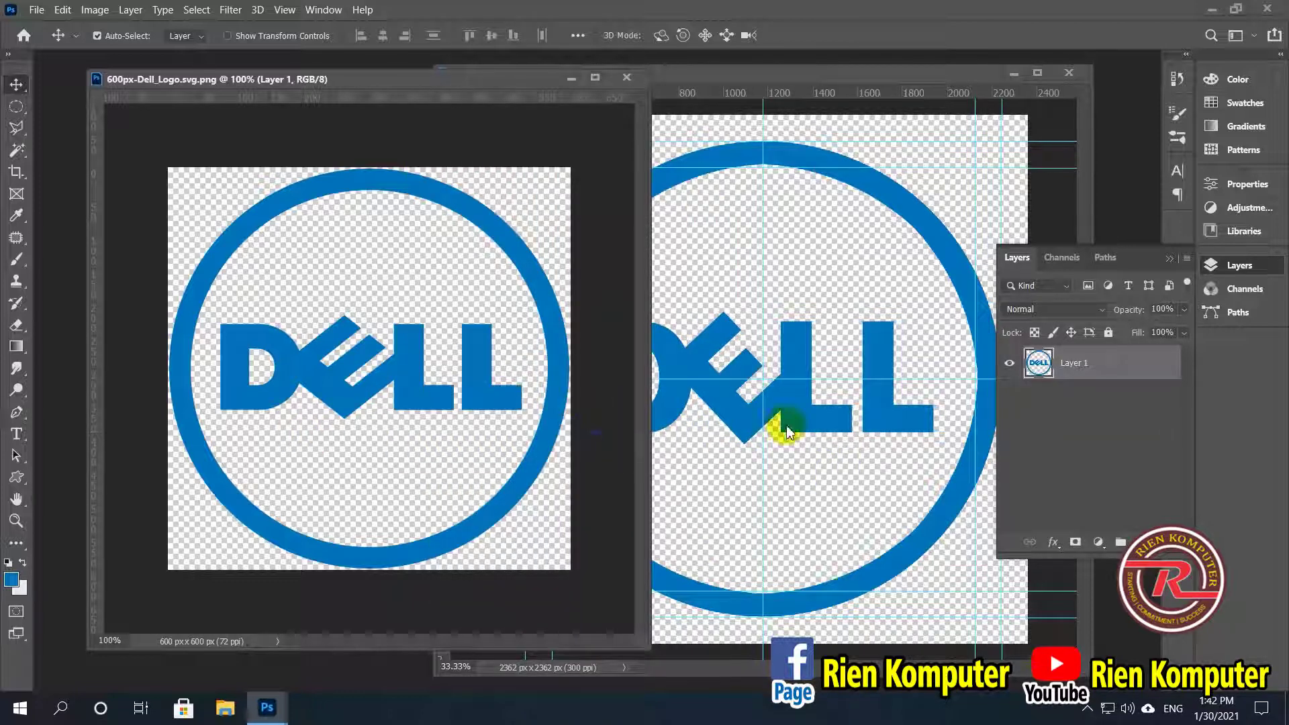
click(787, 446)
key(ctrl+Tab)
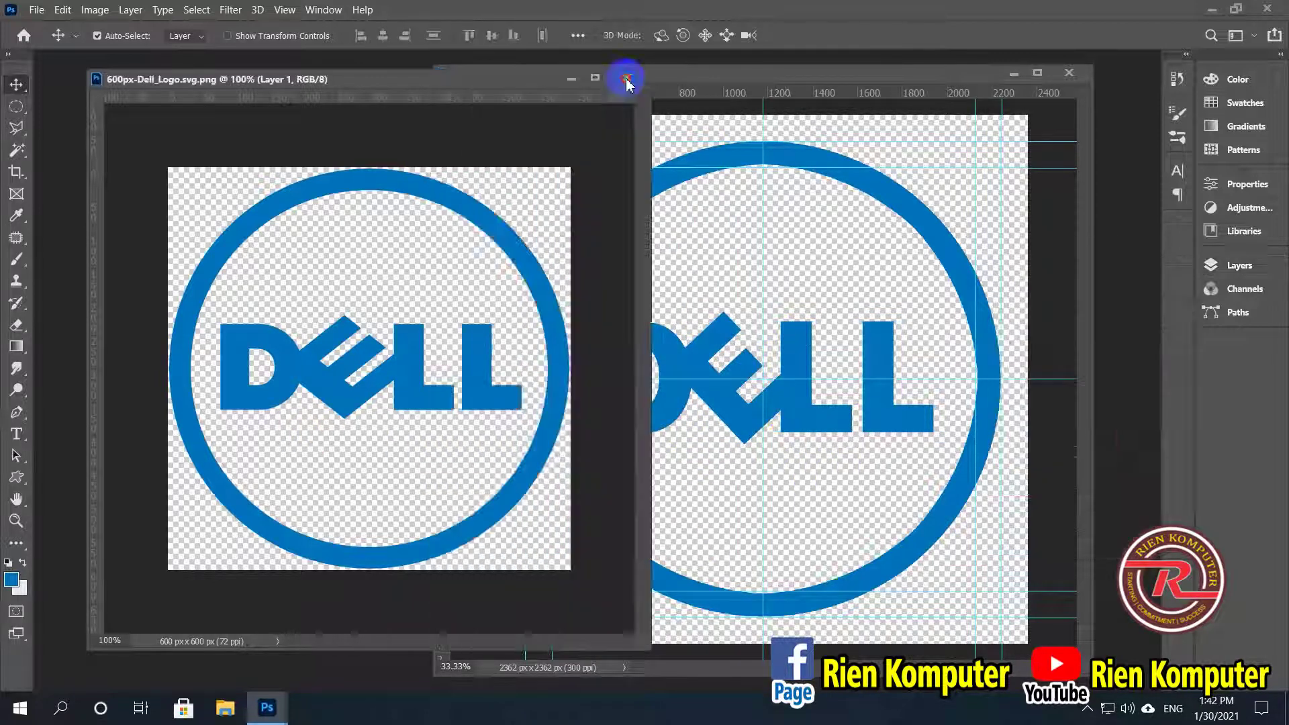
click(623, 77)
drag(776, 86, 470, 62)
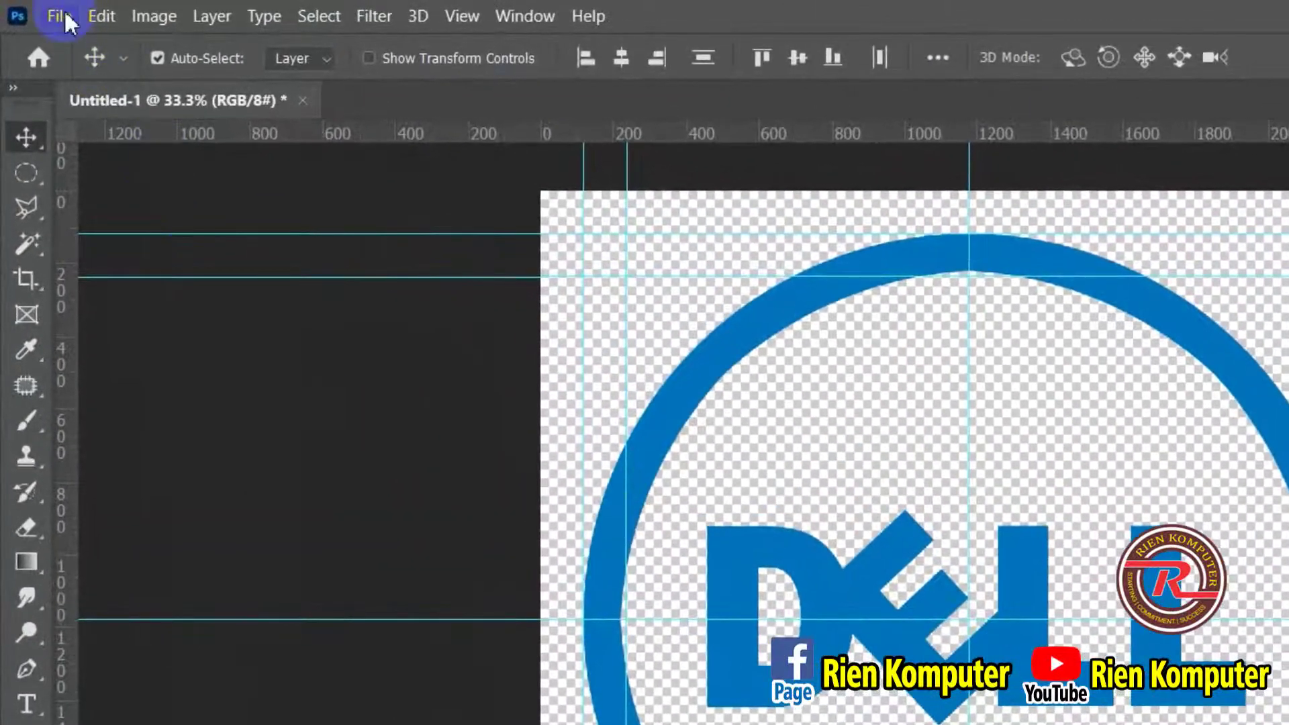
Step: Save the document to the Desktop as a Photoshop file named Dell Logo, keeping its layers
click(37, 10)
click(127, 330)
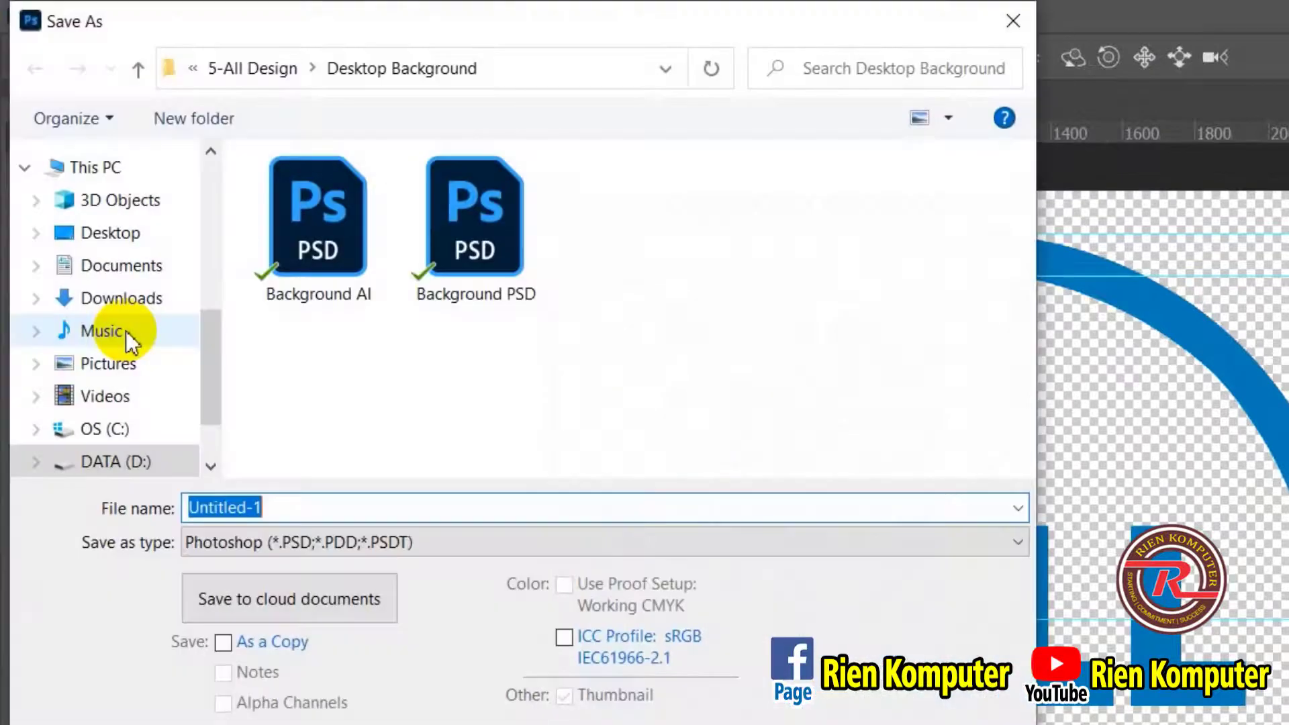
click(124, 235)
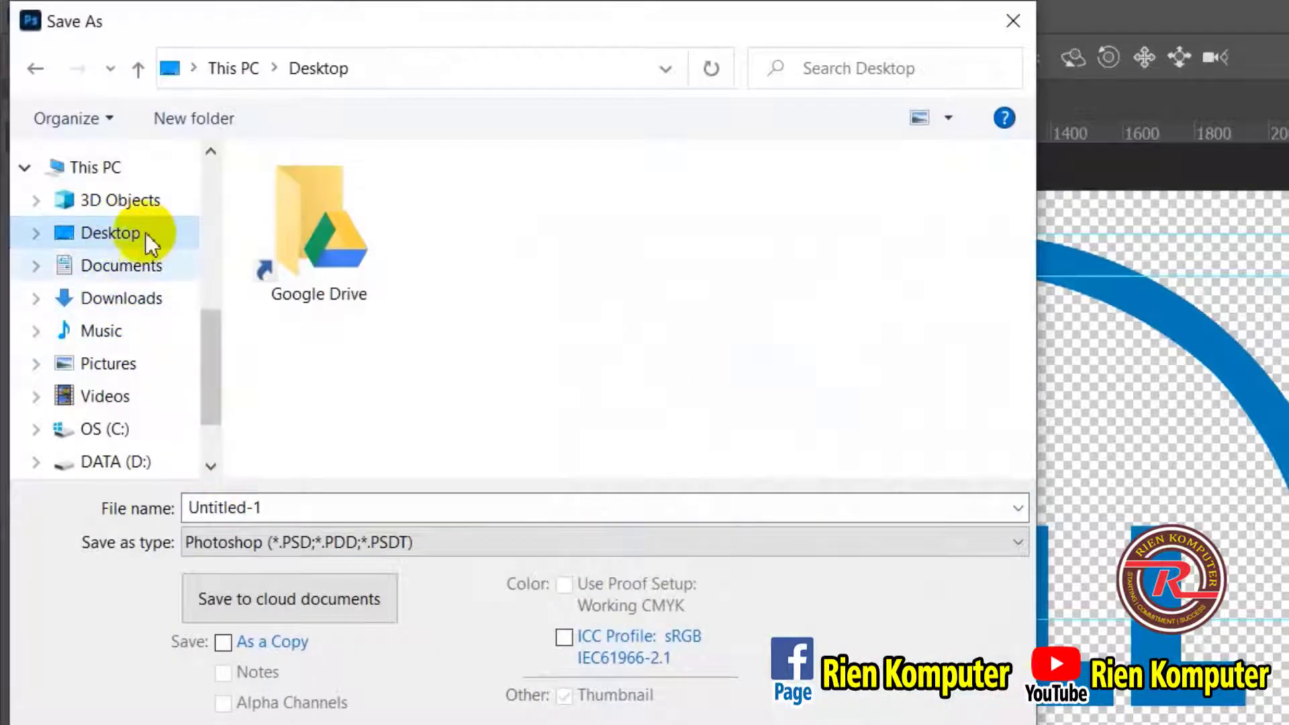
click(291, 510)
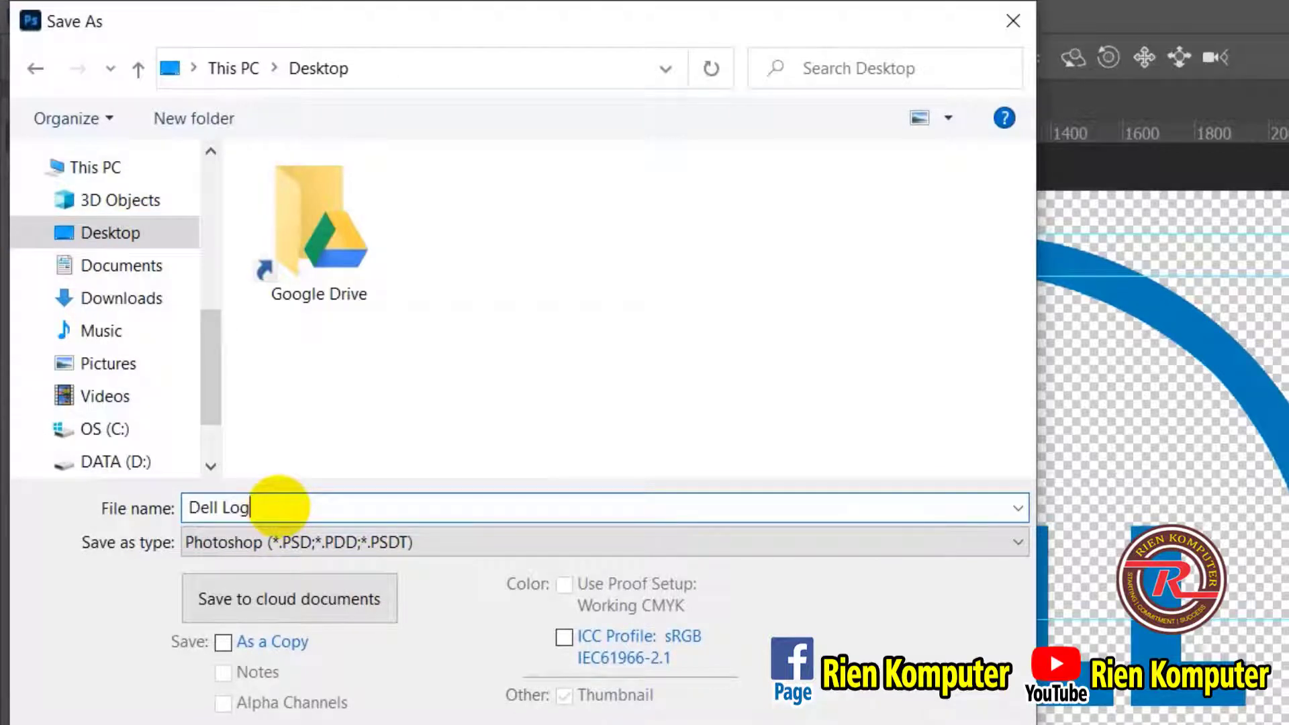
text(Dell Logo)
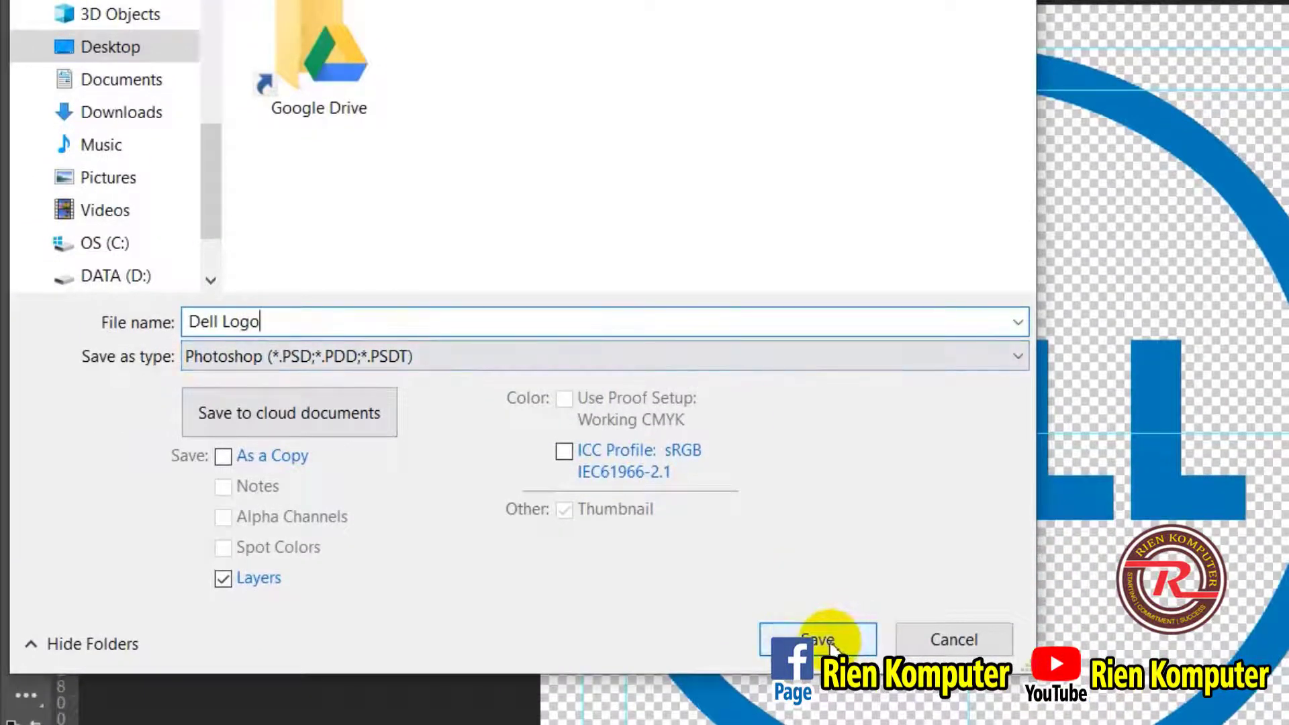
click(831, 644)
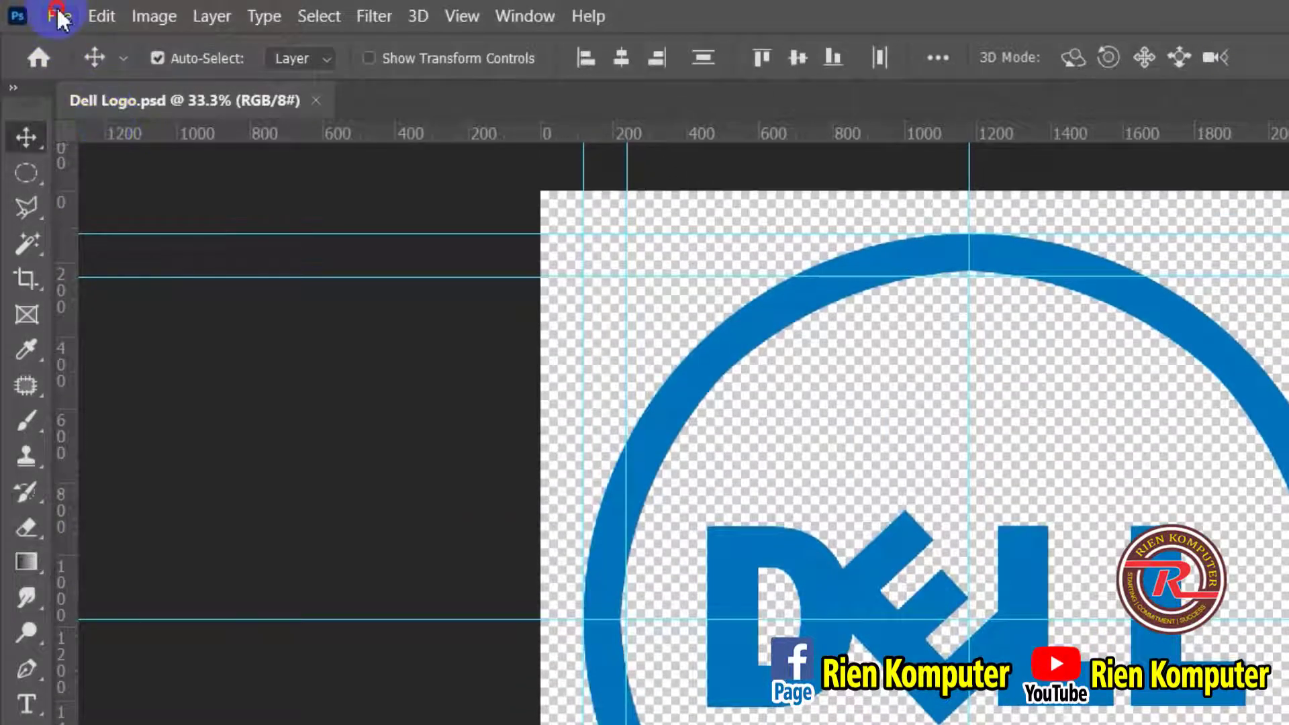
Step: Save a PNG copy of Dell Logo to the Desktop using the Large file size (Fastest saving) option
click(58, 16)
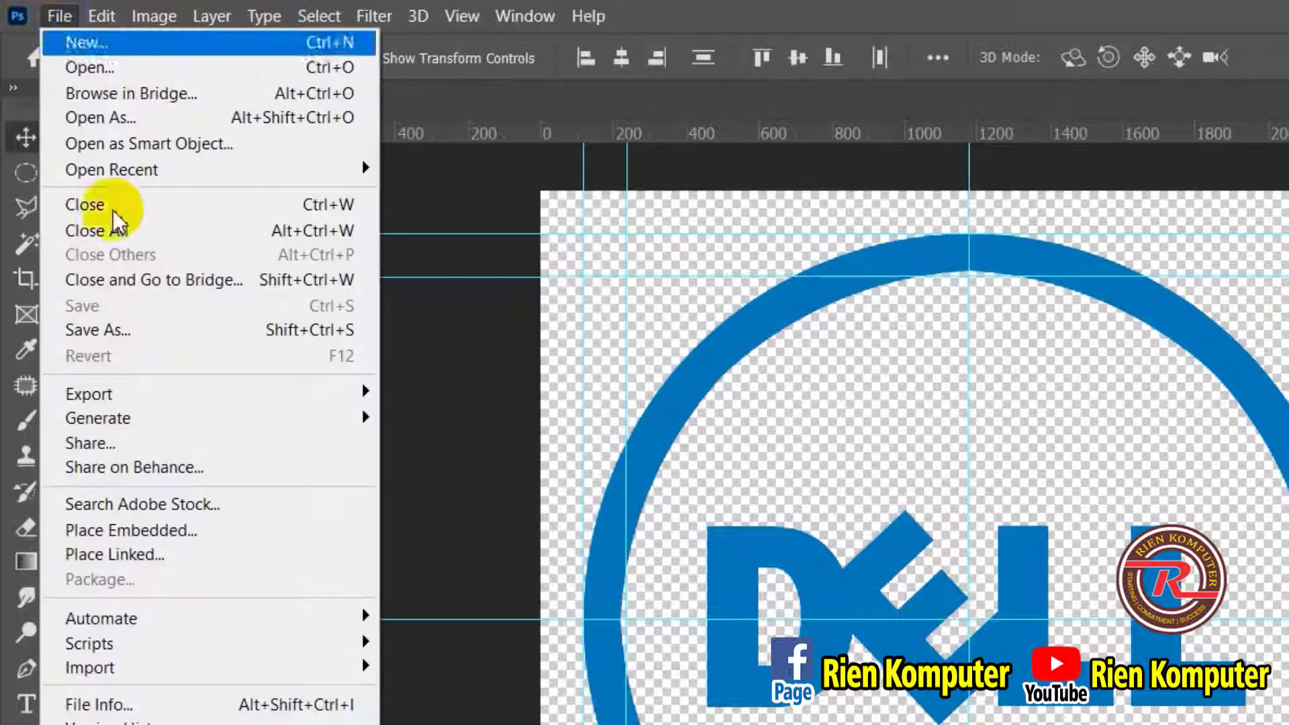
click(127, 331)
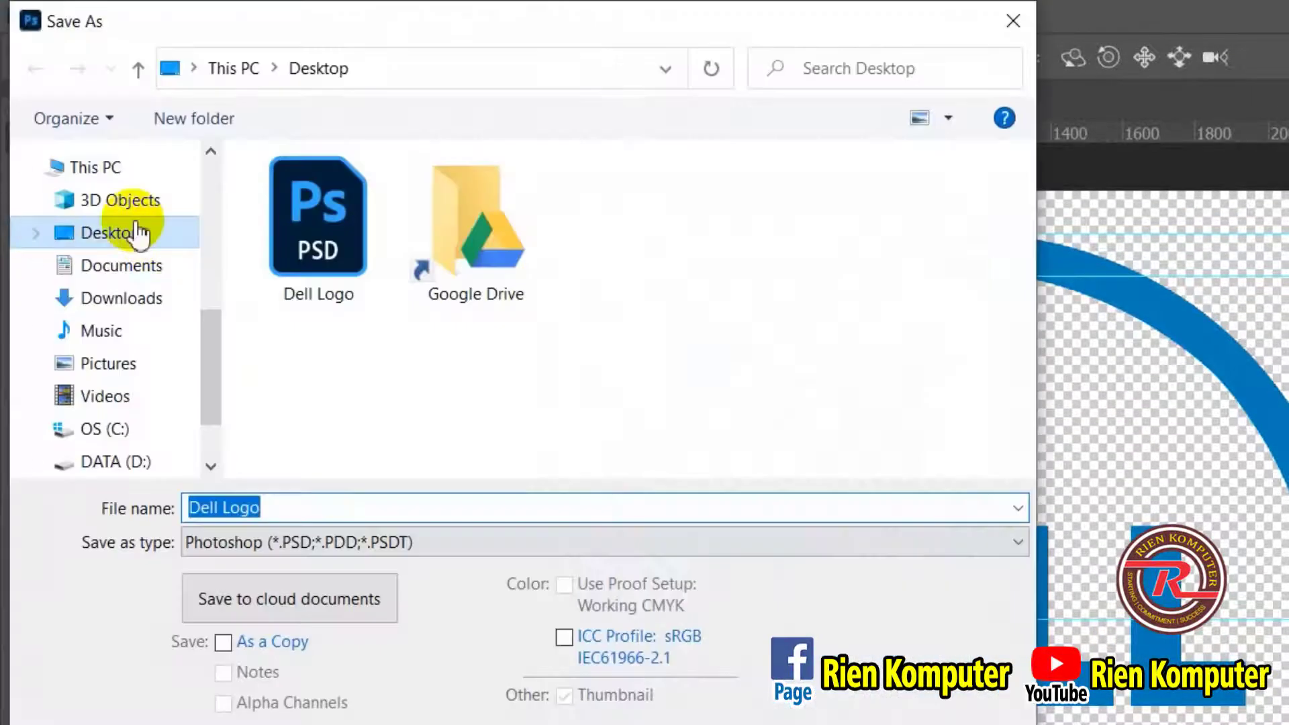
click(145, 232)
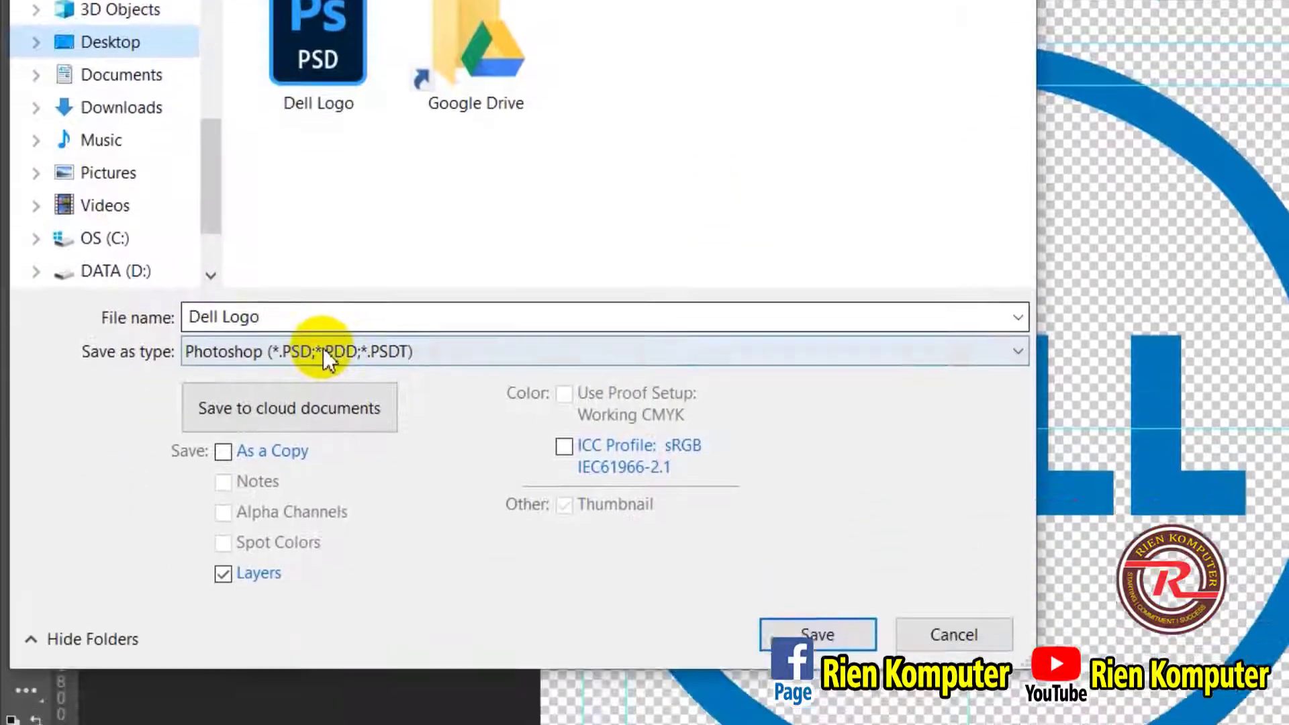
click(323, 538)
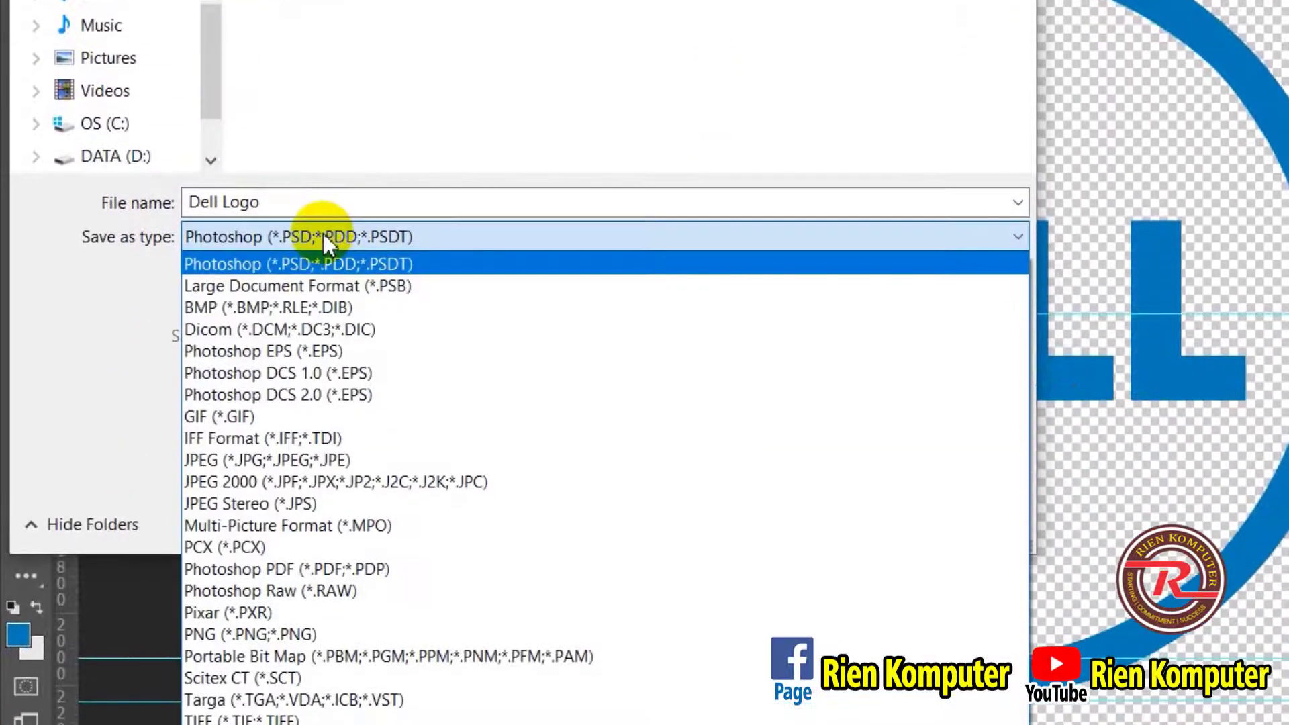
click(296, 634)
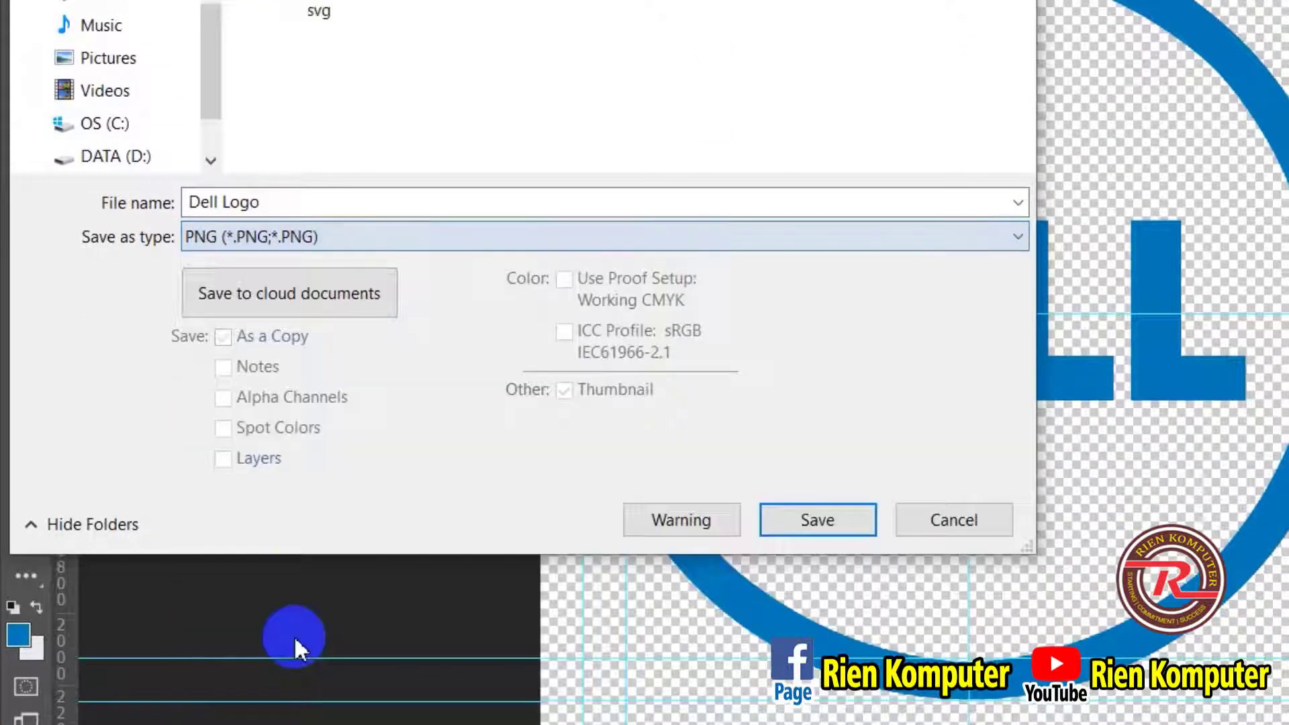
click(819, 525)
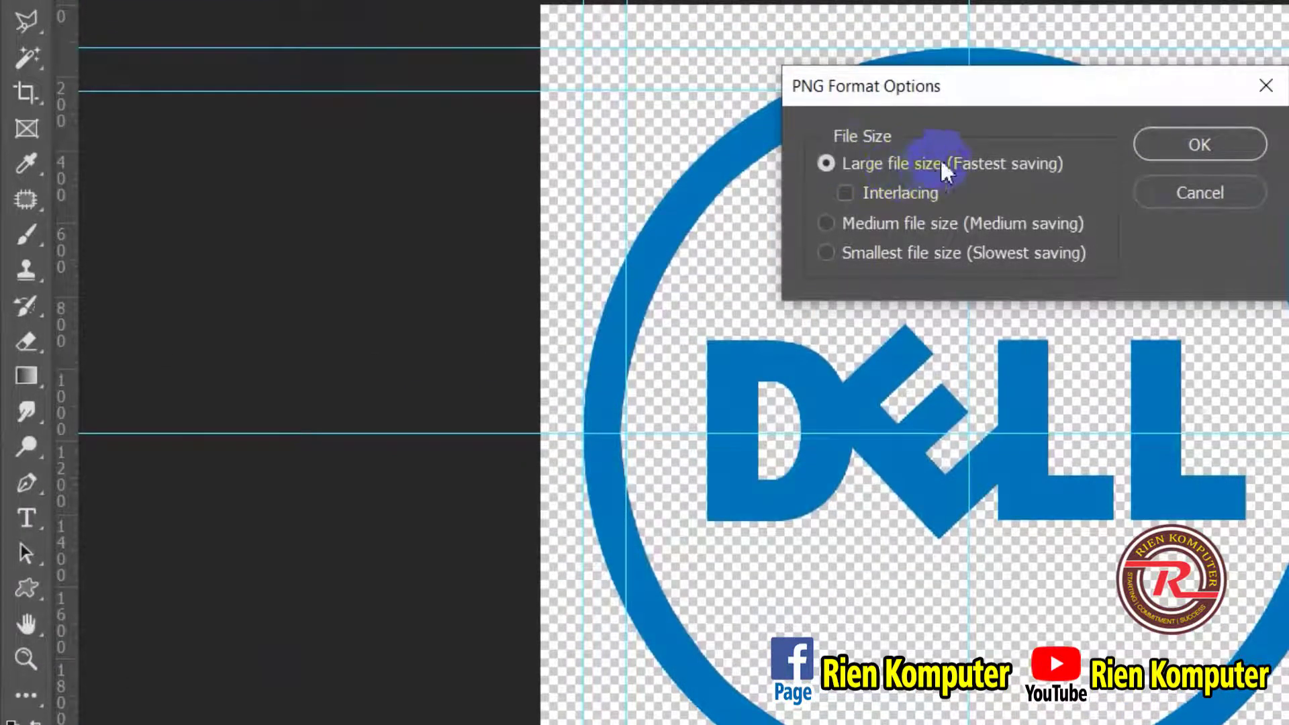
click(1213, 145)
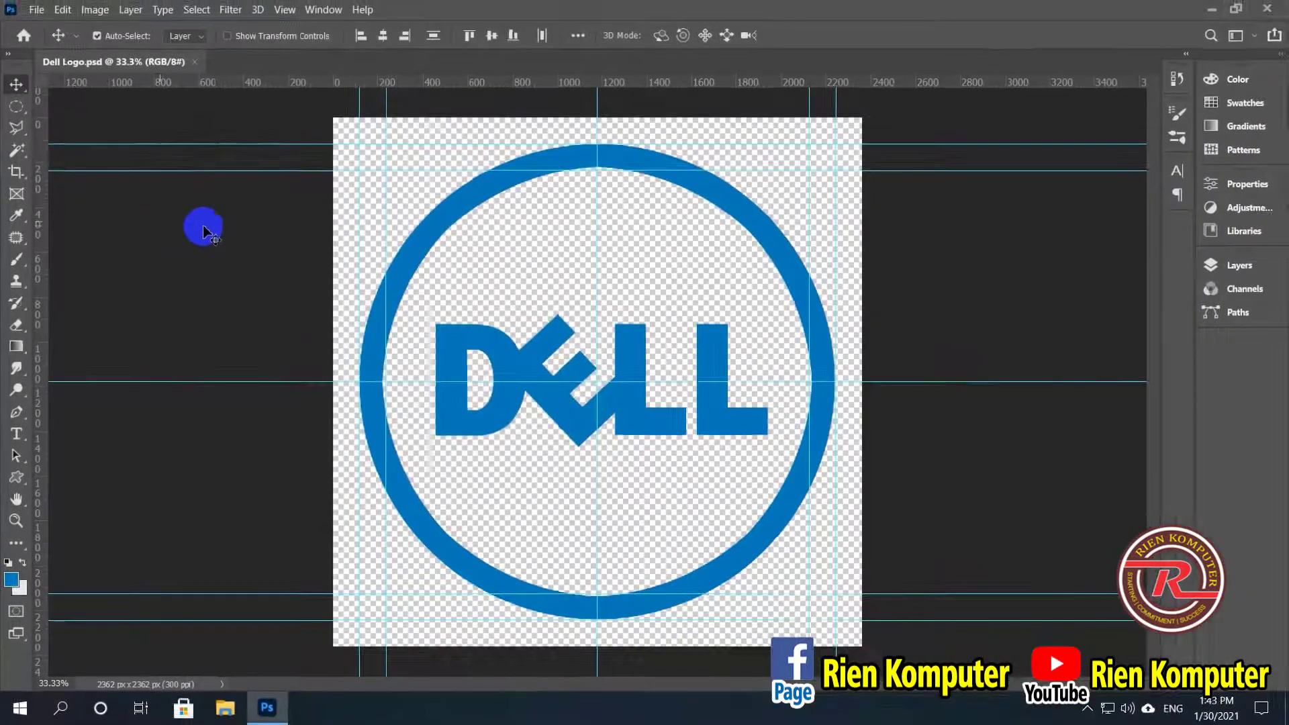
click(342, 248)
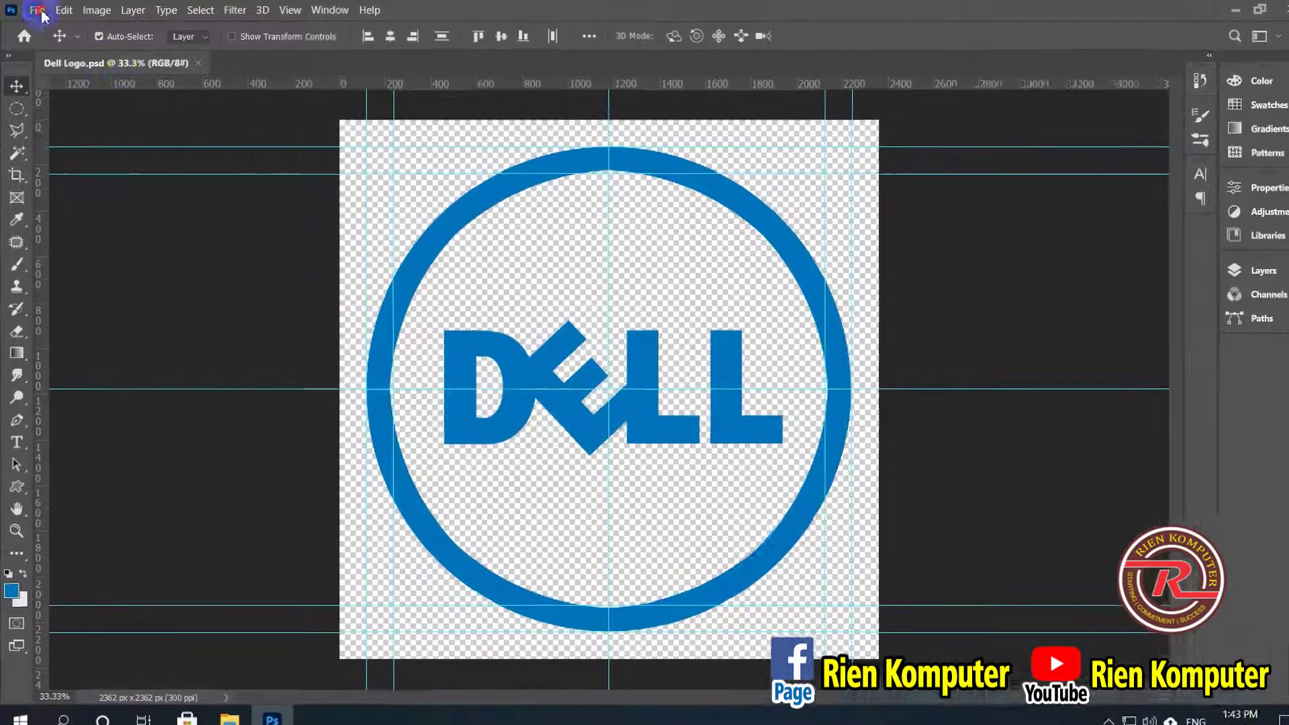
Step: Save a JPEG copy of Dell Logo to the Desktop with Maximum quality 12 and the Baseline ("Standard") format
click(37, 9)
click(134, 265)
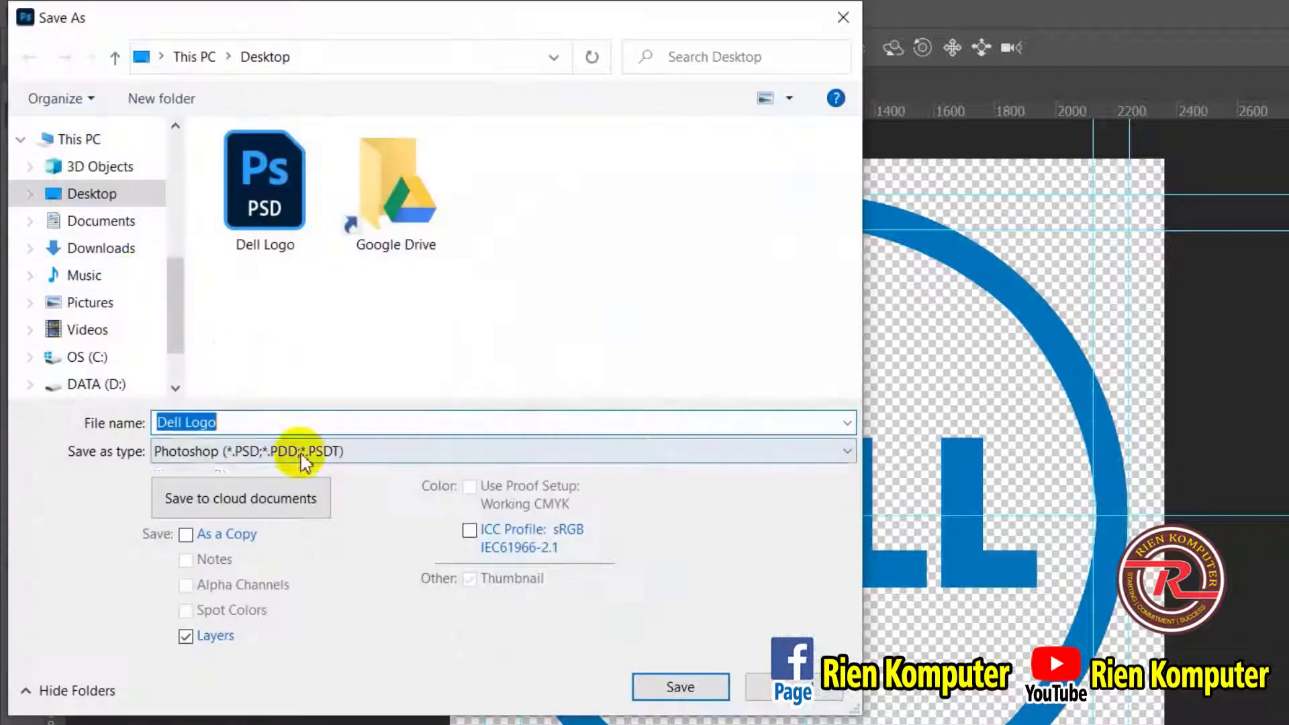
click(309, 451)
click(289, 637)
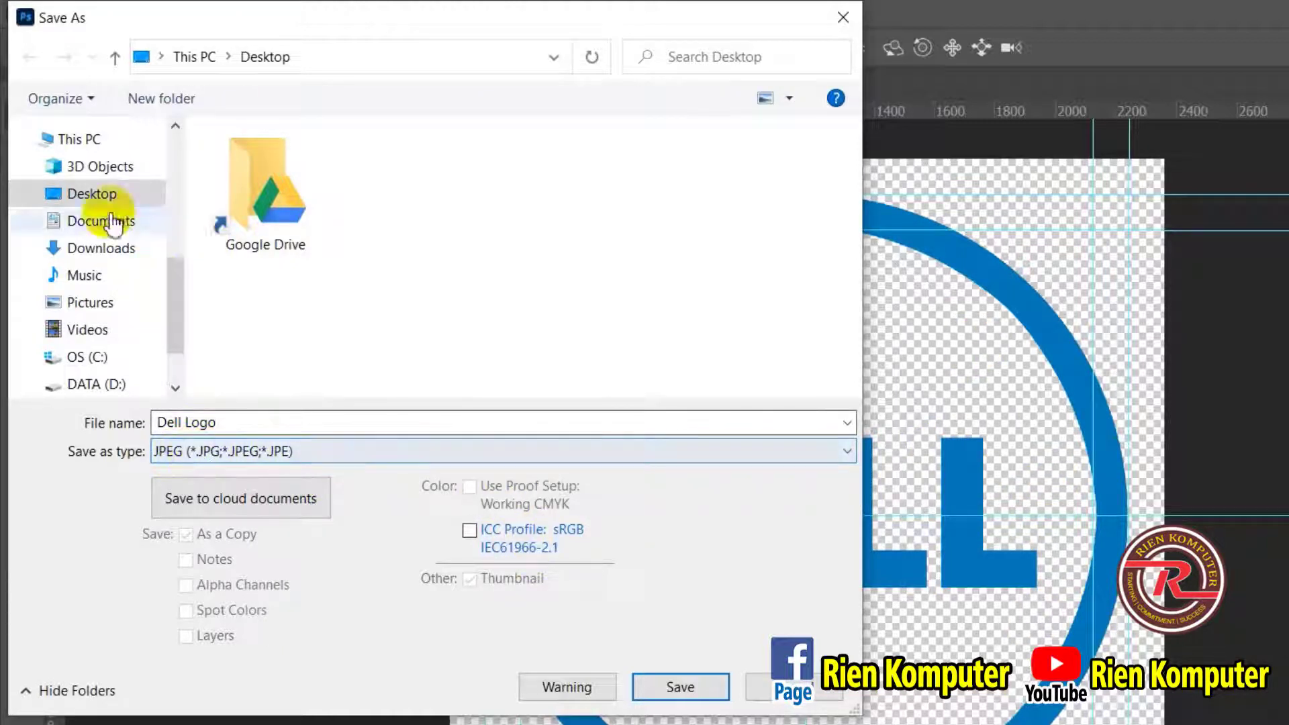
click(135, 193)
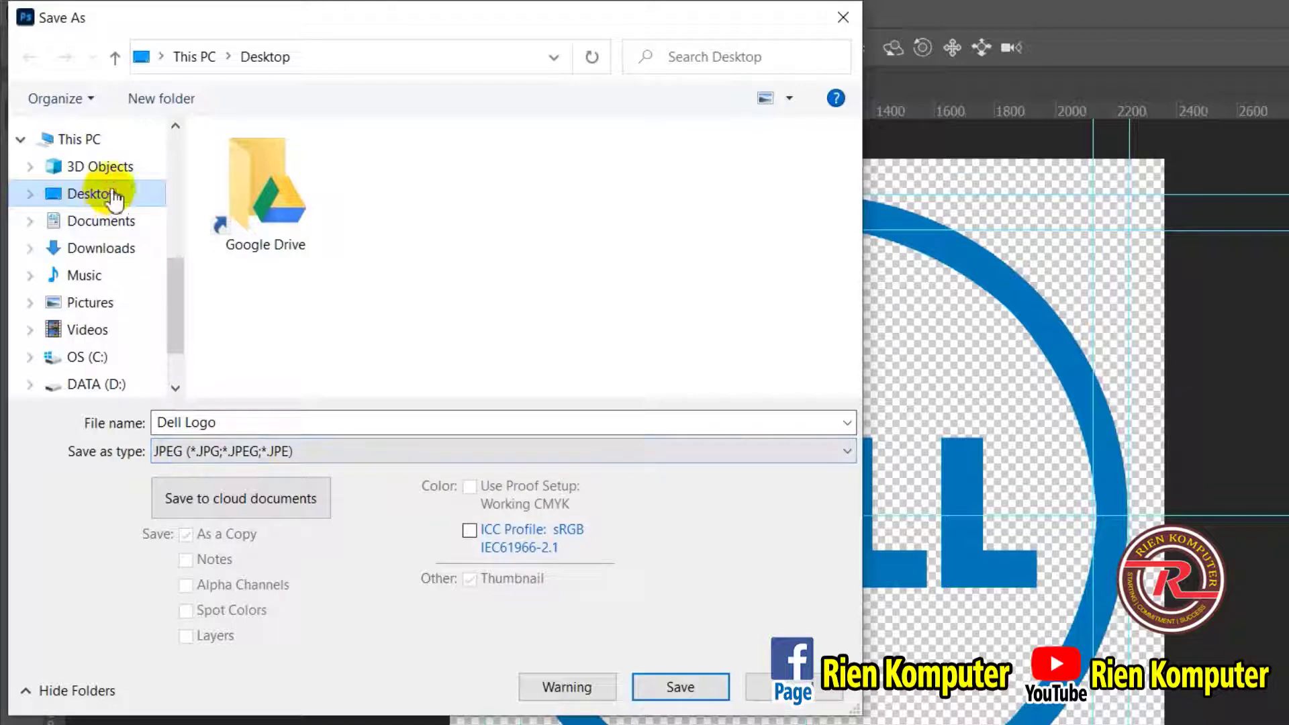
click(680, 688)
drag(914, 320, 973, 322)
click(853, 276)
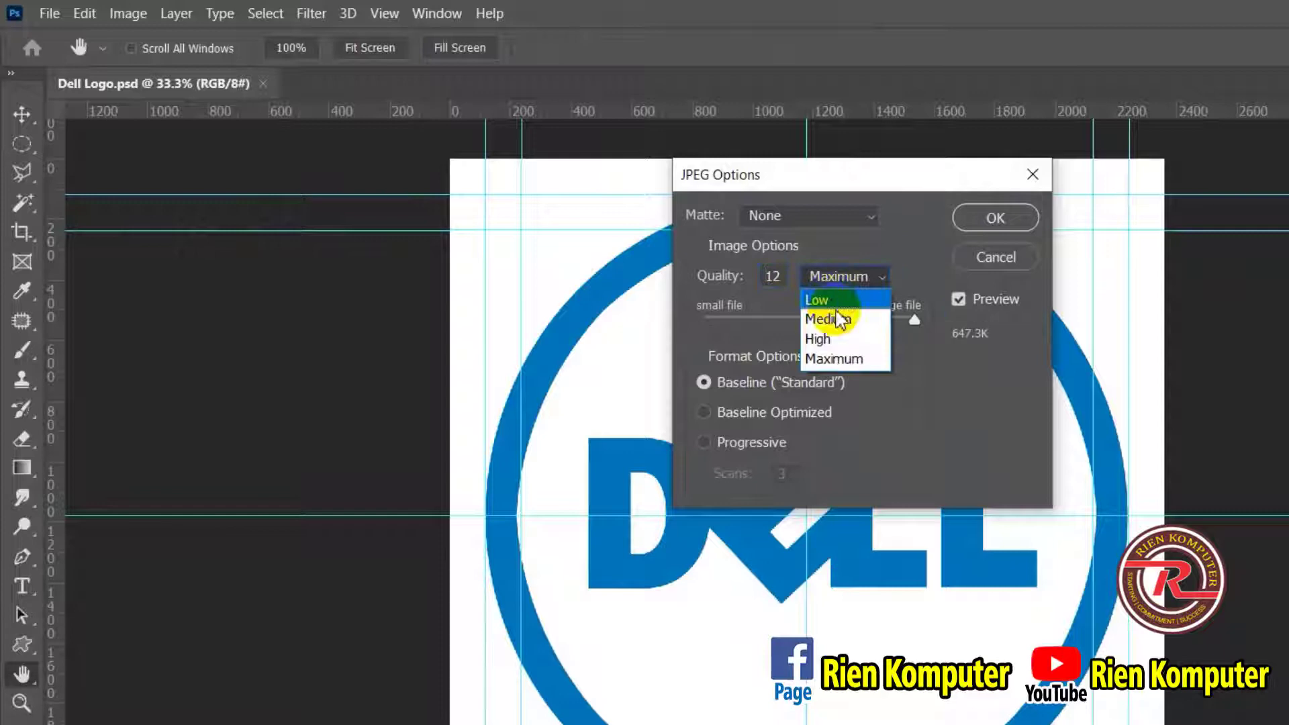
click(842, 356)
click(999, 221)
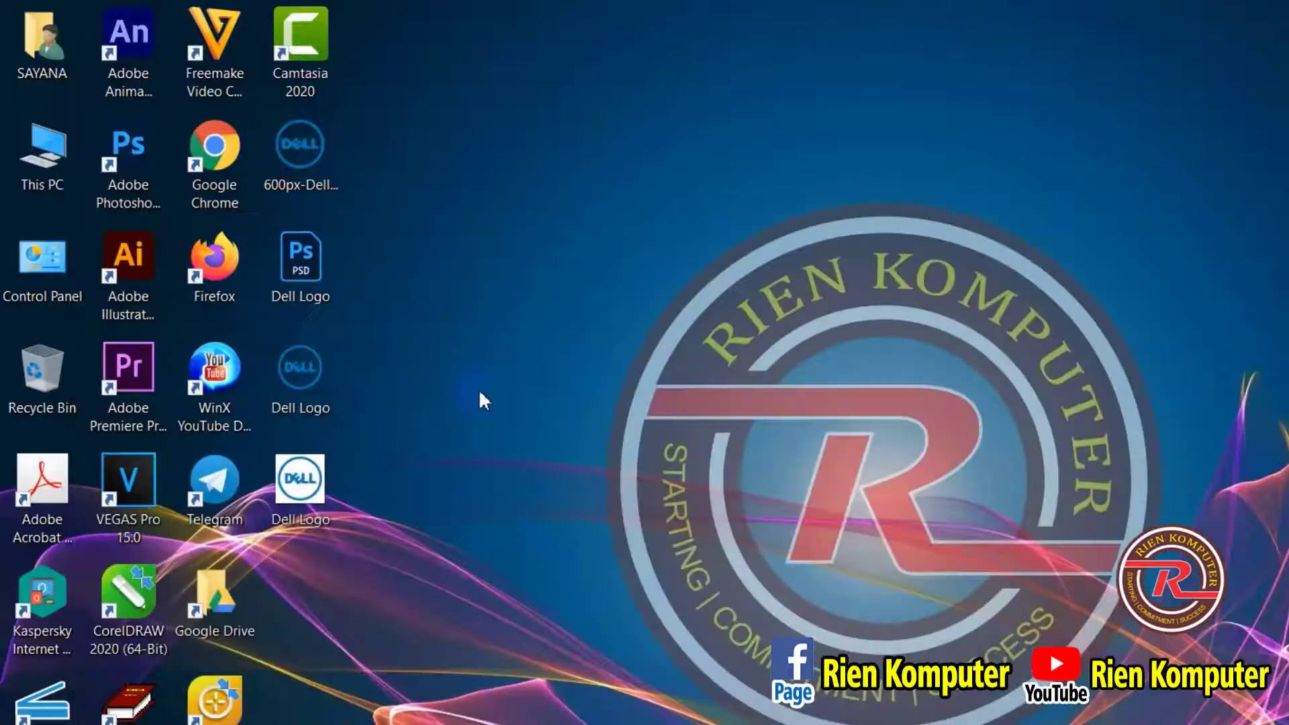
Step: Switch to the Windows desktop and move the three saved Dell Logo files together to an empty area
drag(401, 231, 610, 138)
click(428, 264)
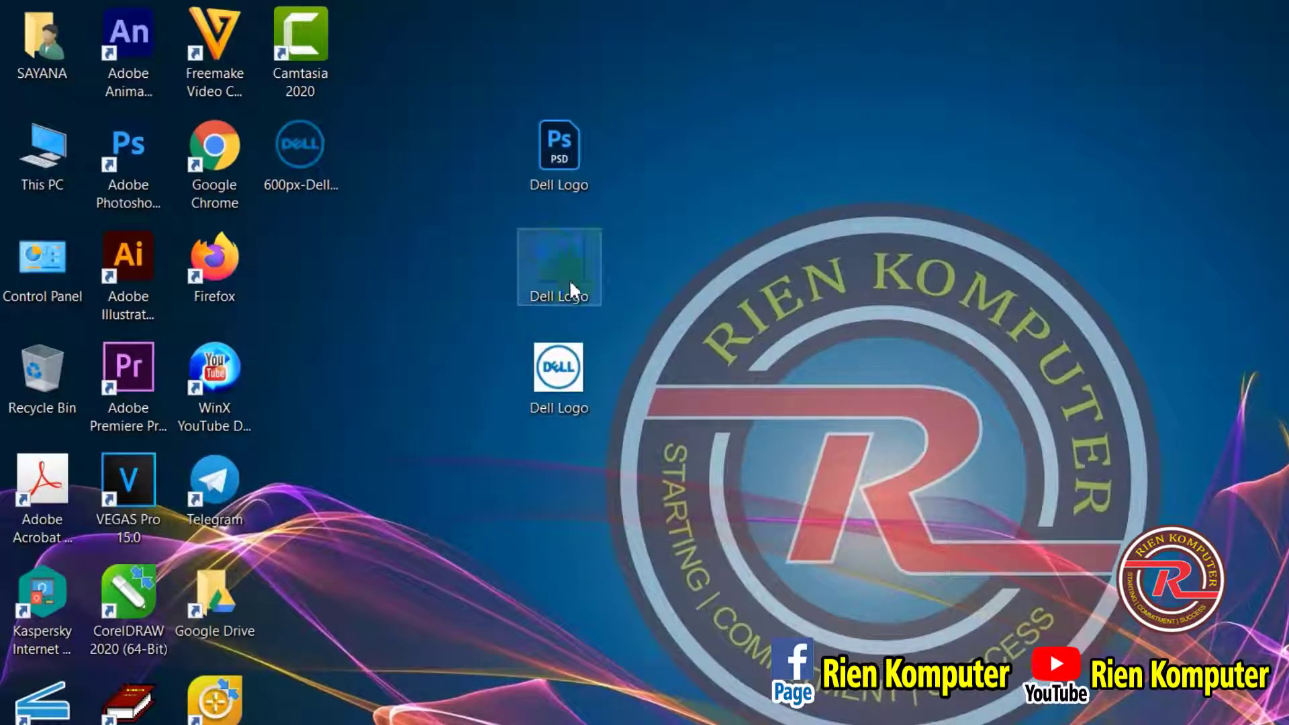